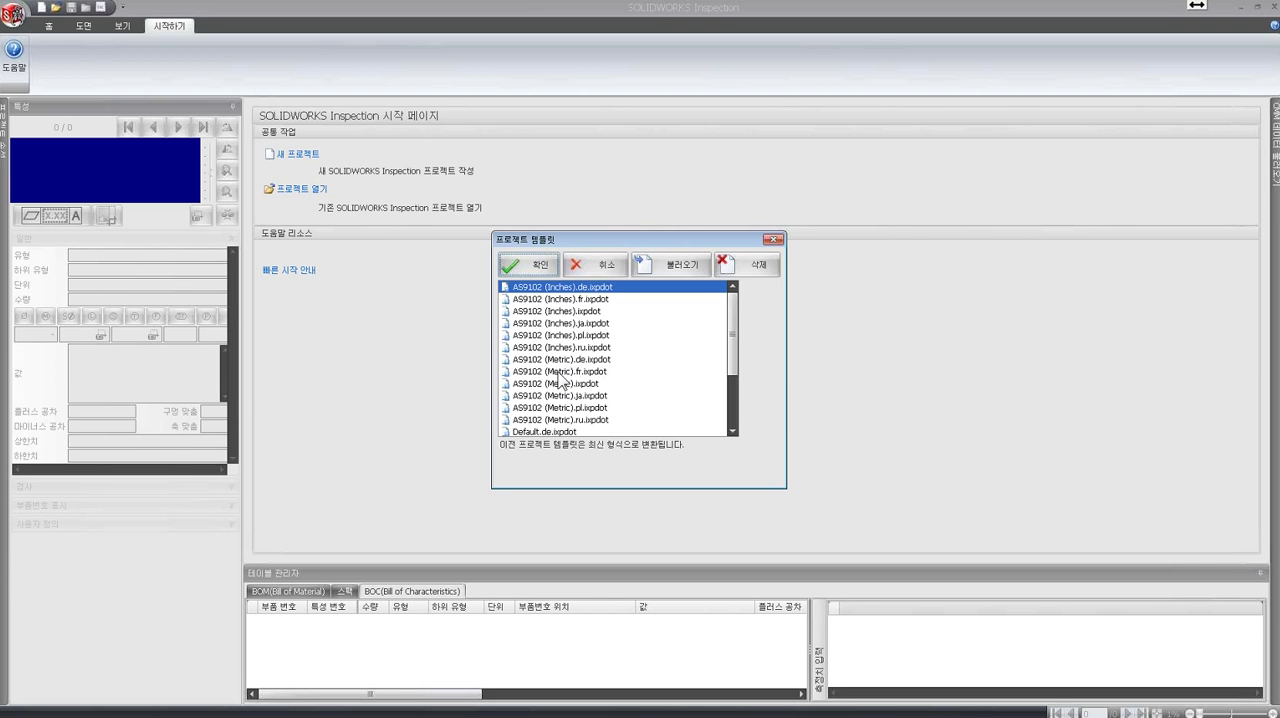
- Choose AS9102 (Inches).ixpdot as the template for the new inspection project
mouse_move(734, 328)
mouse_down()
mouse_move(736, 364)
mouse_move(732, 318)
mouse_up()
click(555, 311)
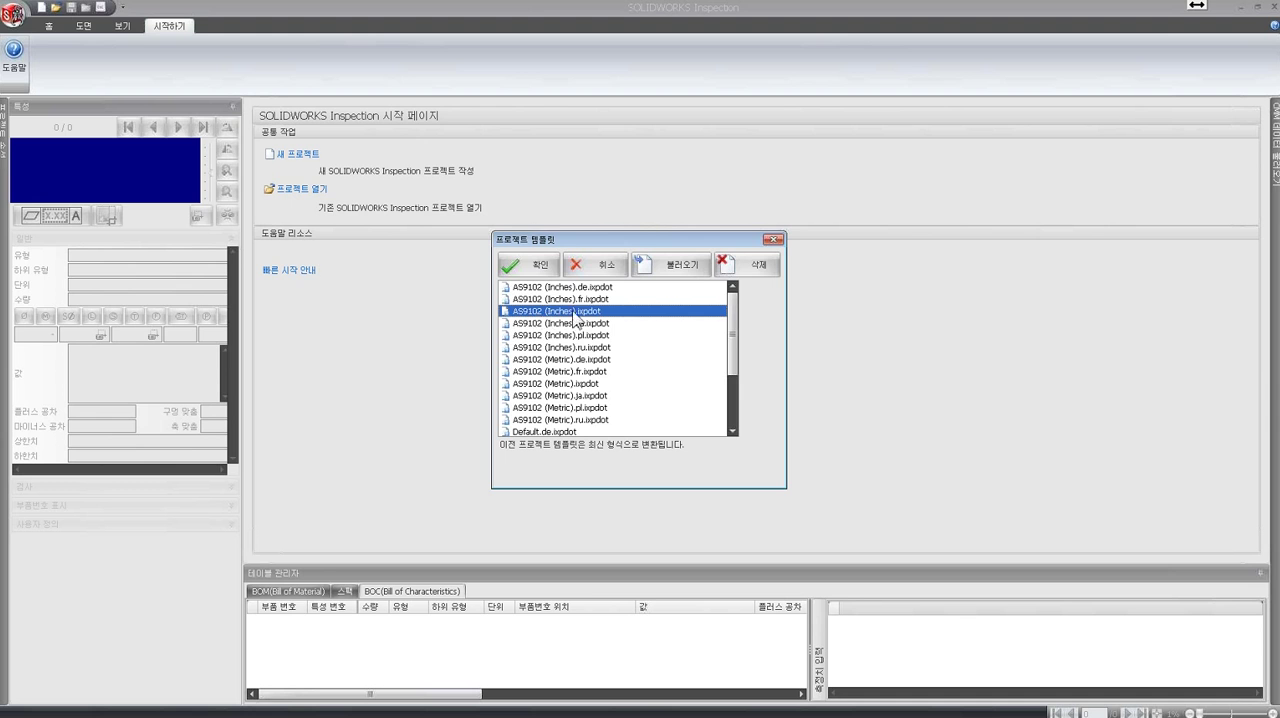
click(539, 267)
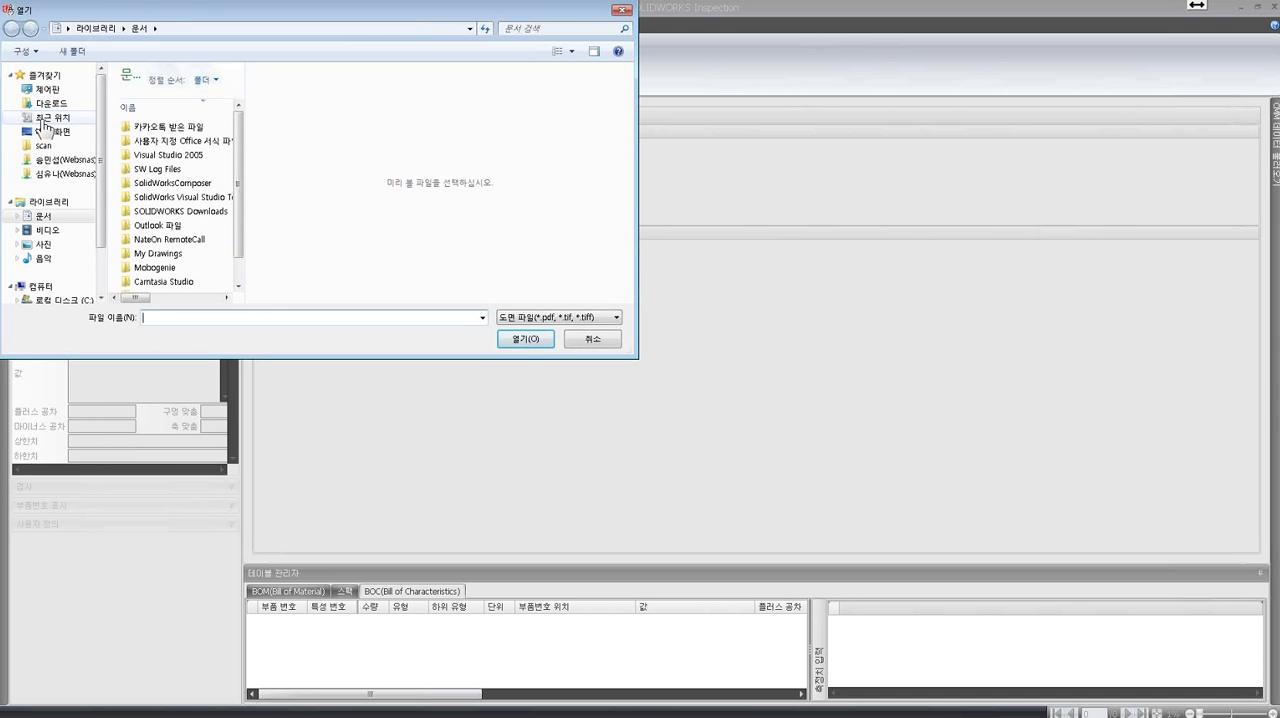
- Open the drawing LOWER PLATE - A2.PDF from the Standalone folder of the SOLIDWORKS Inspection Quick Start Tour Files on the desktop
click(50, 131)
double_click(195, 271)
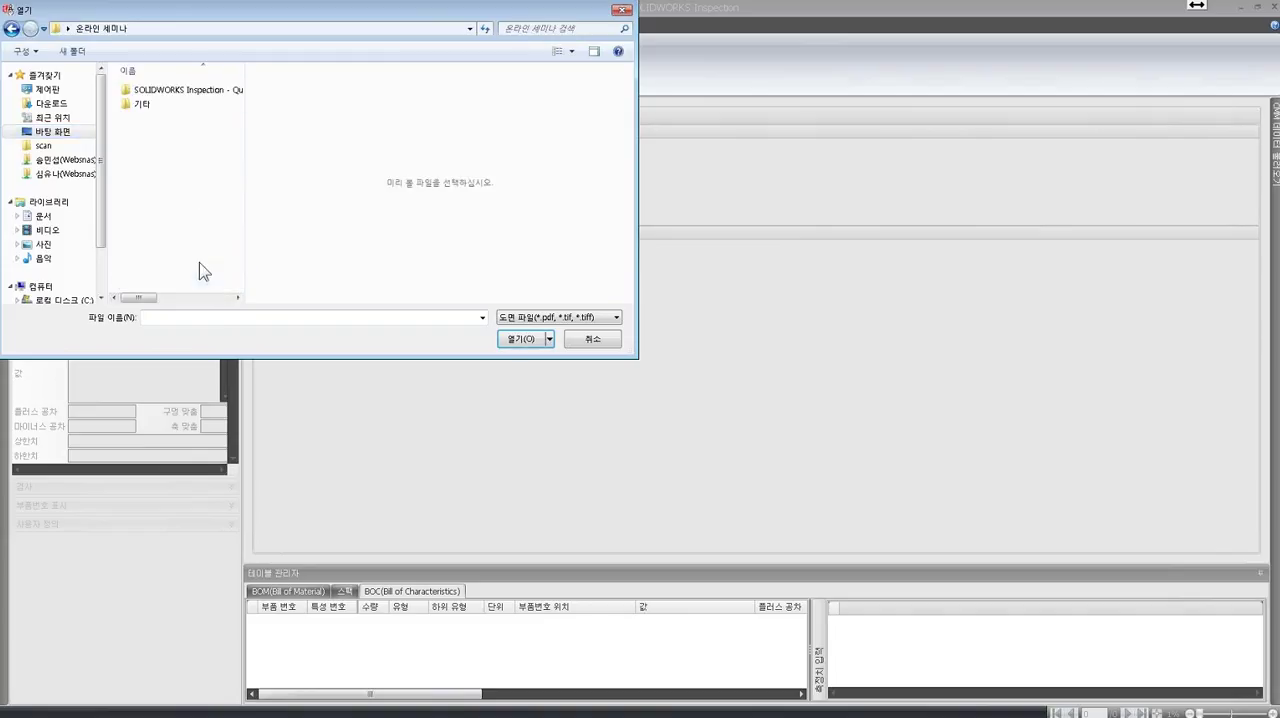
double_click(172, 90)
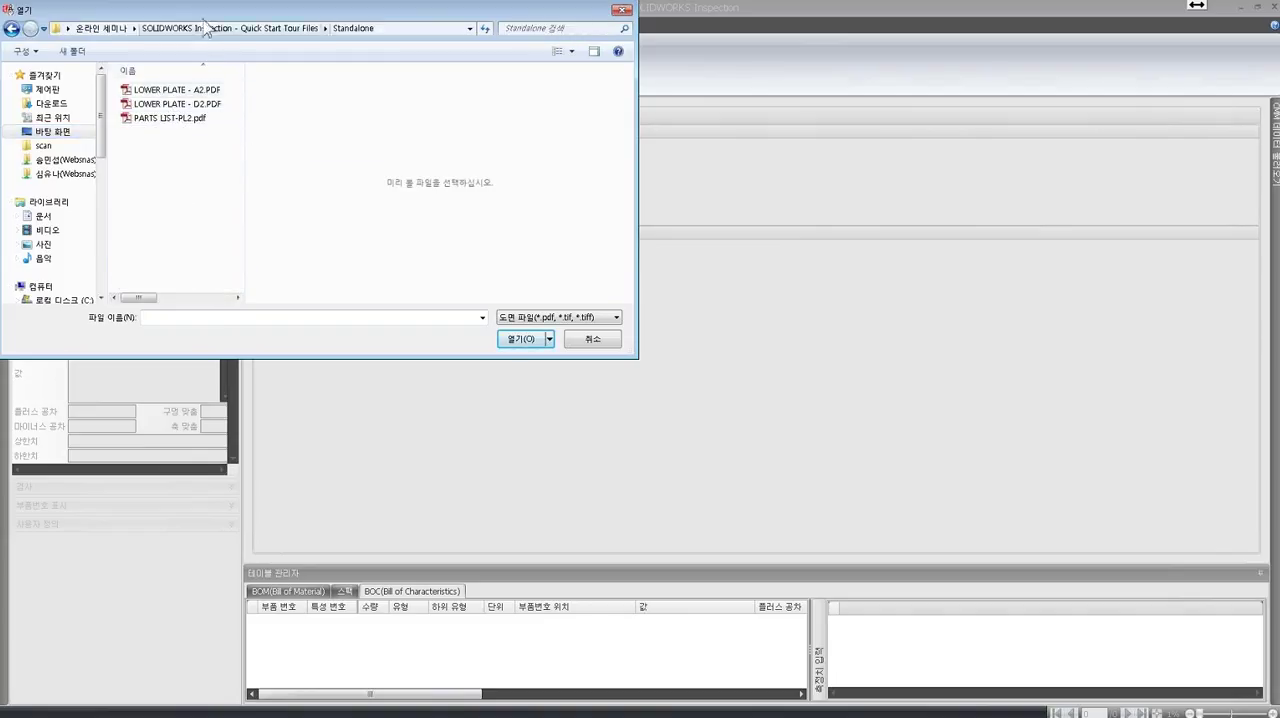
drag(210, 12, 492, 122)
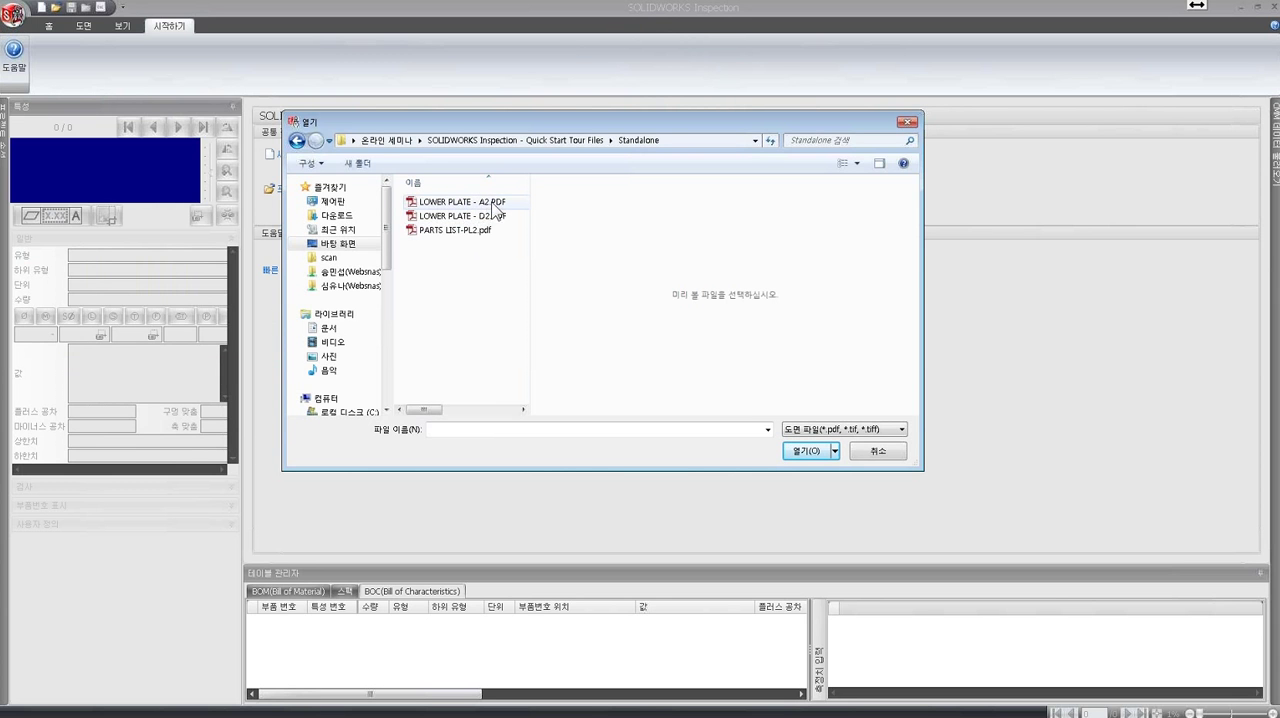
click(448, 204)
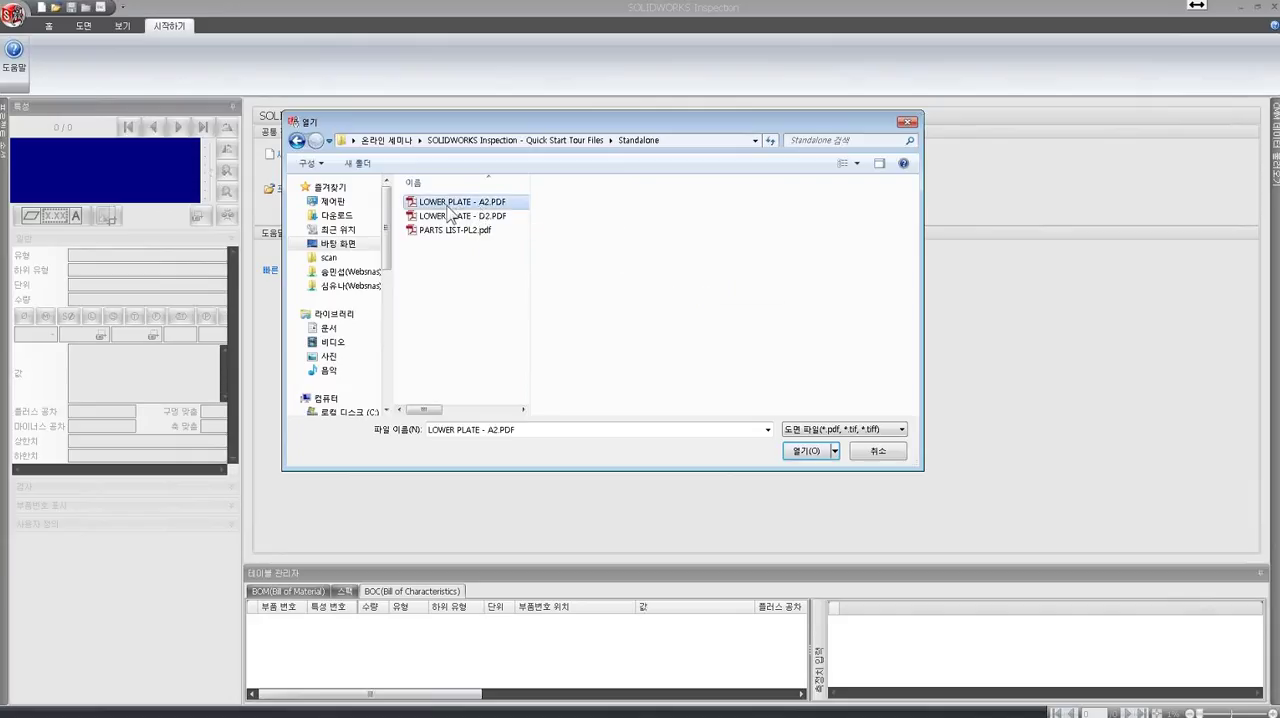
click(805, 451)
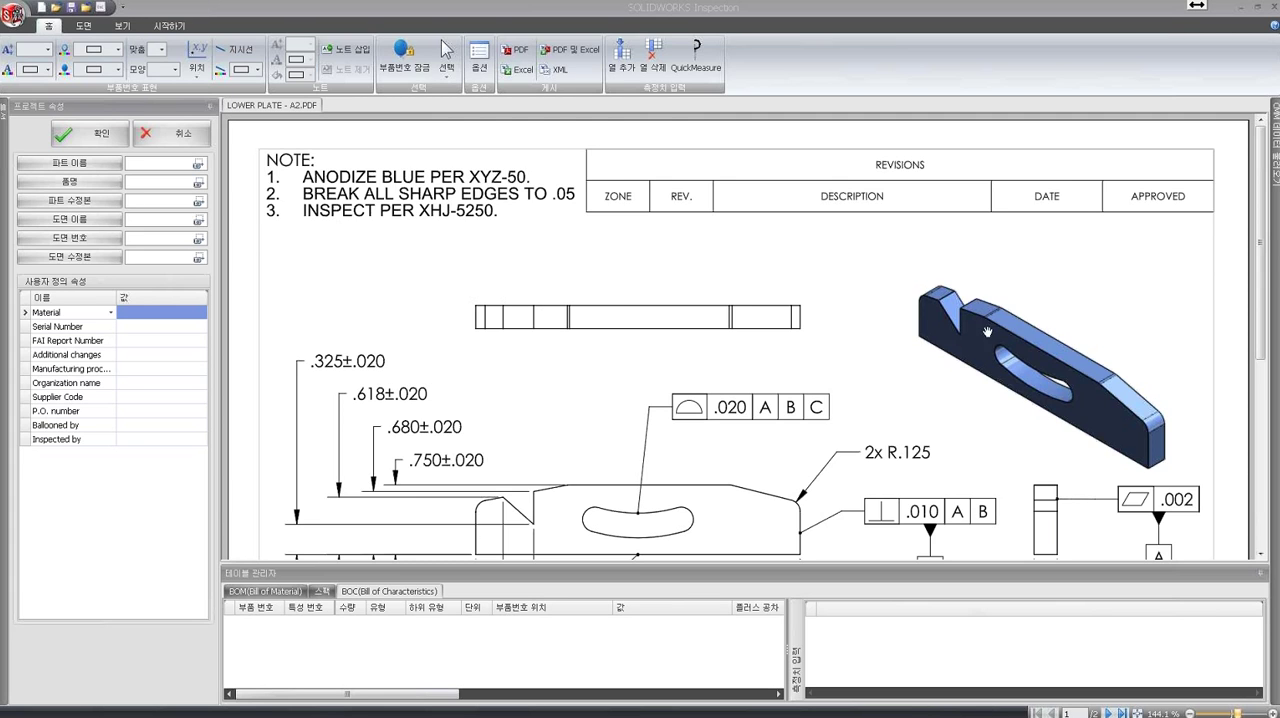
- Fill in the part name property by capturing PLATE - LOWER from the drawing's title block
mouse_move(1265, 222)
mouse_down()
mouse_move(1273, 345)
mouse_move(1268, 254)
mouse_up()
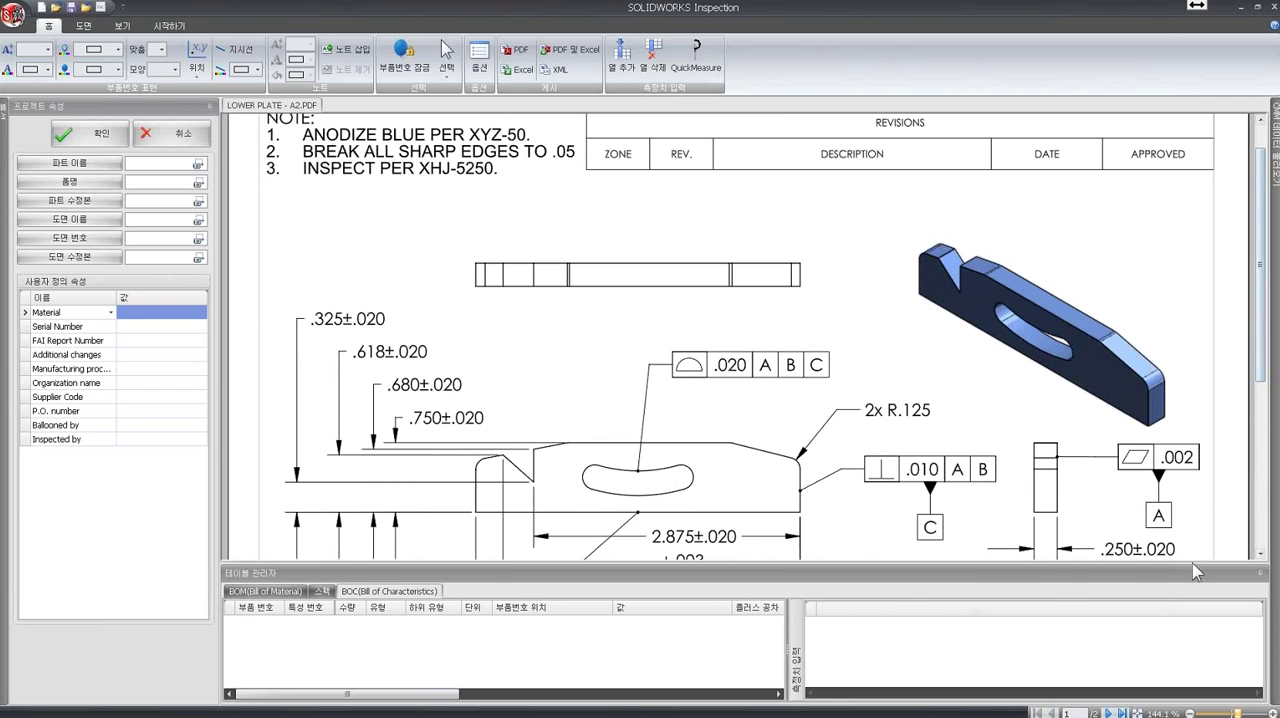
drag(1240, 713, 1240, 714)
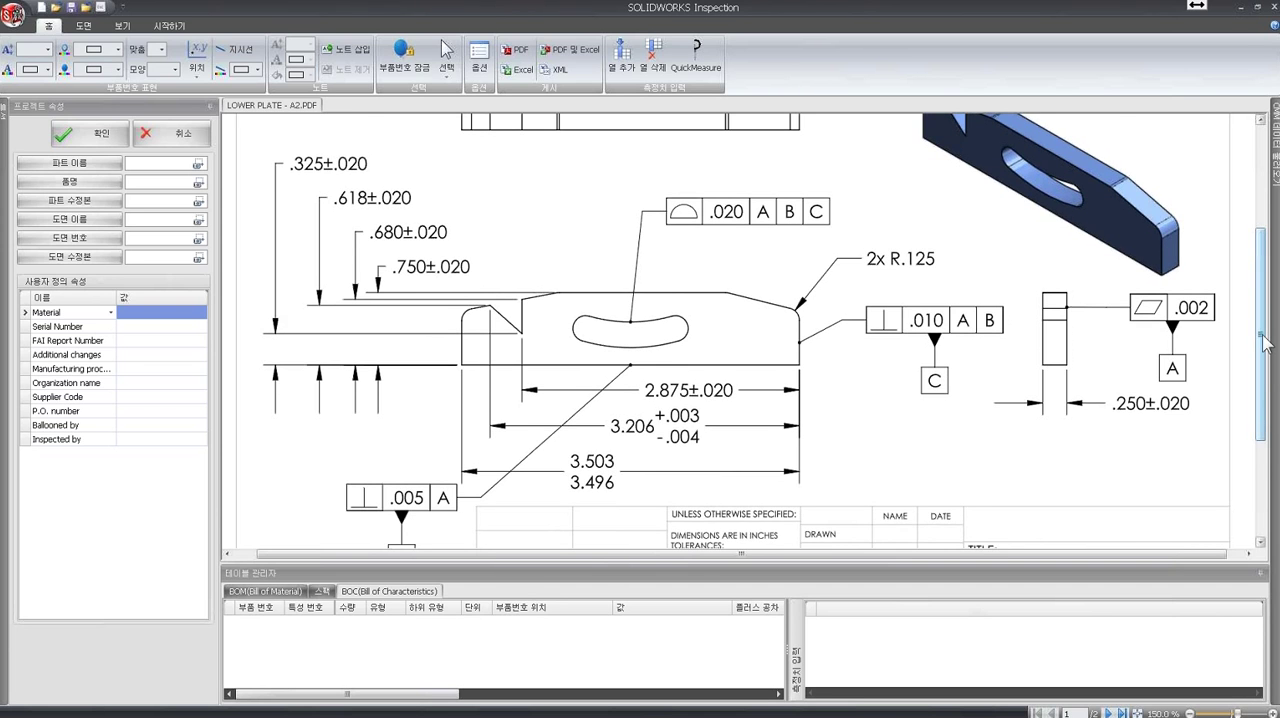
drag(1263, 343, 1263, 432)
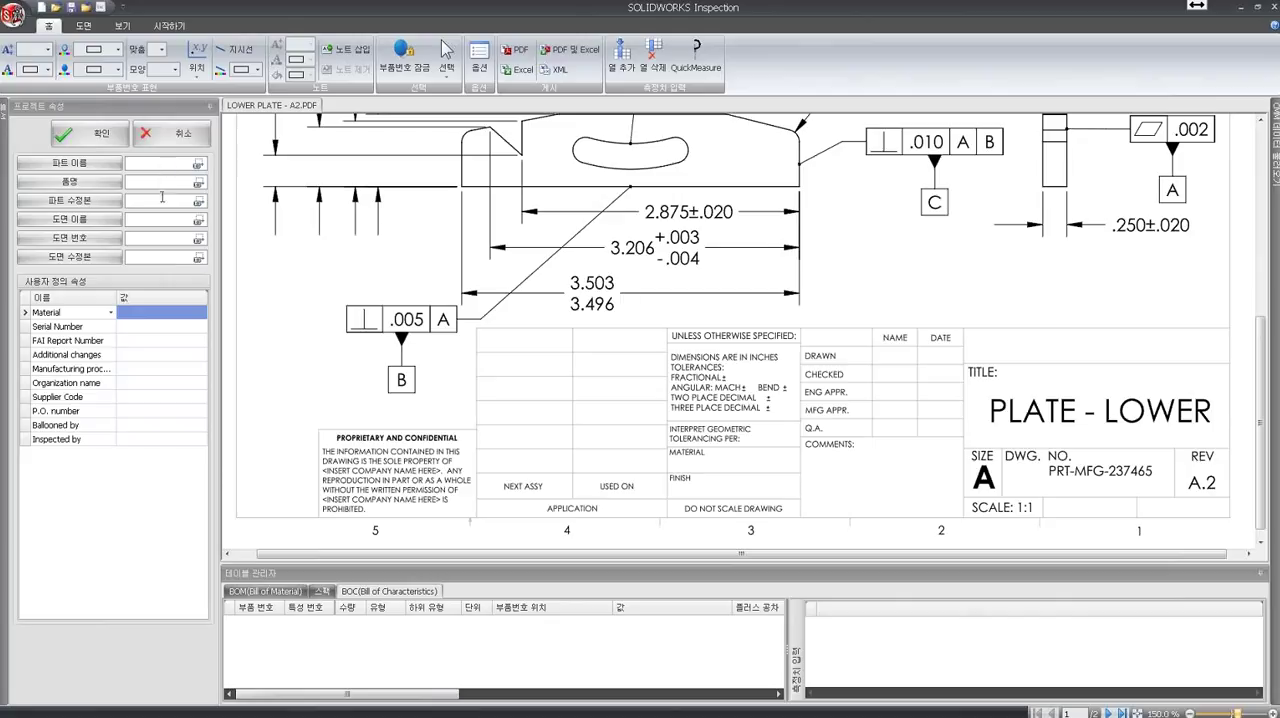
click(170, 164)
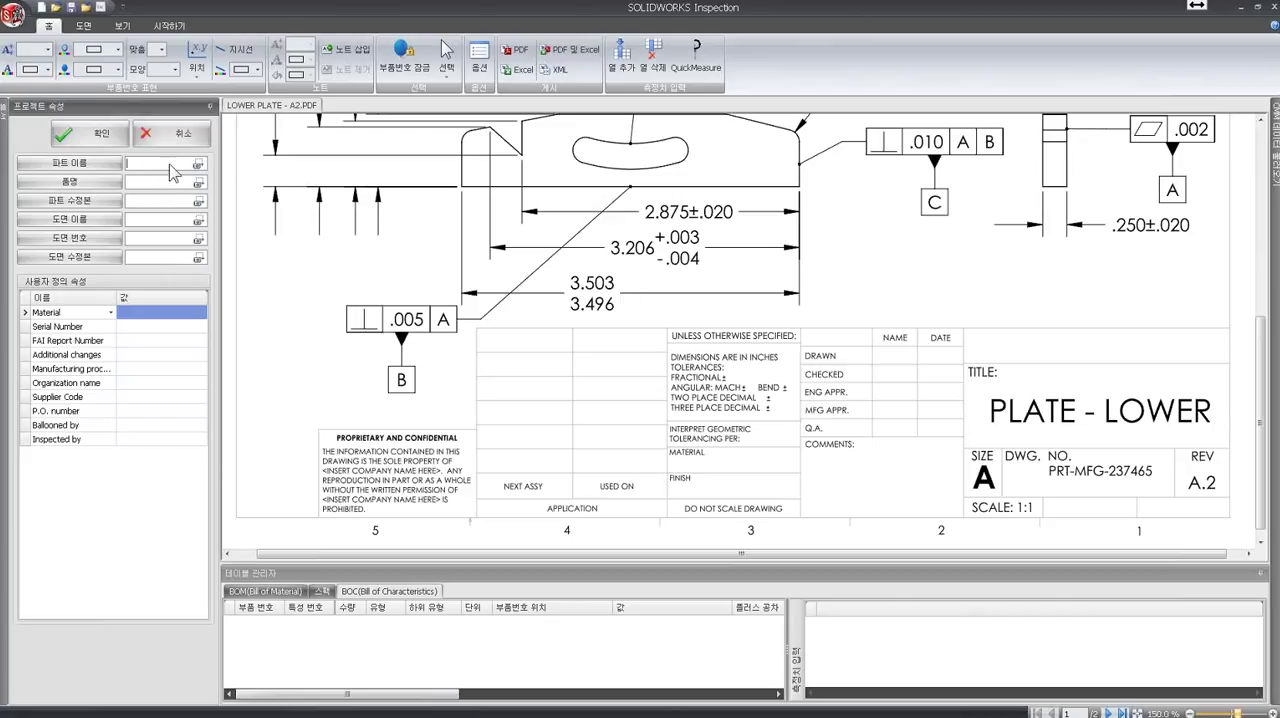
text(as)
drag(912, 553, 1010, 555)
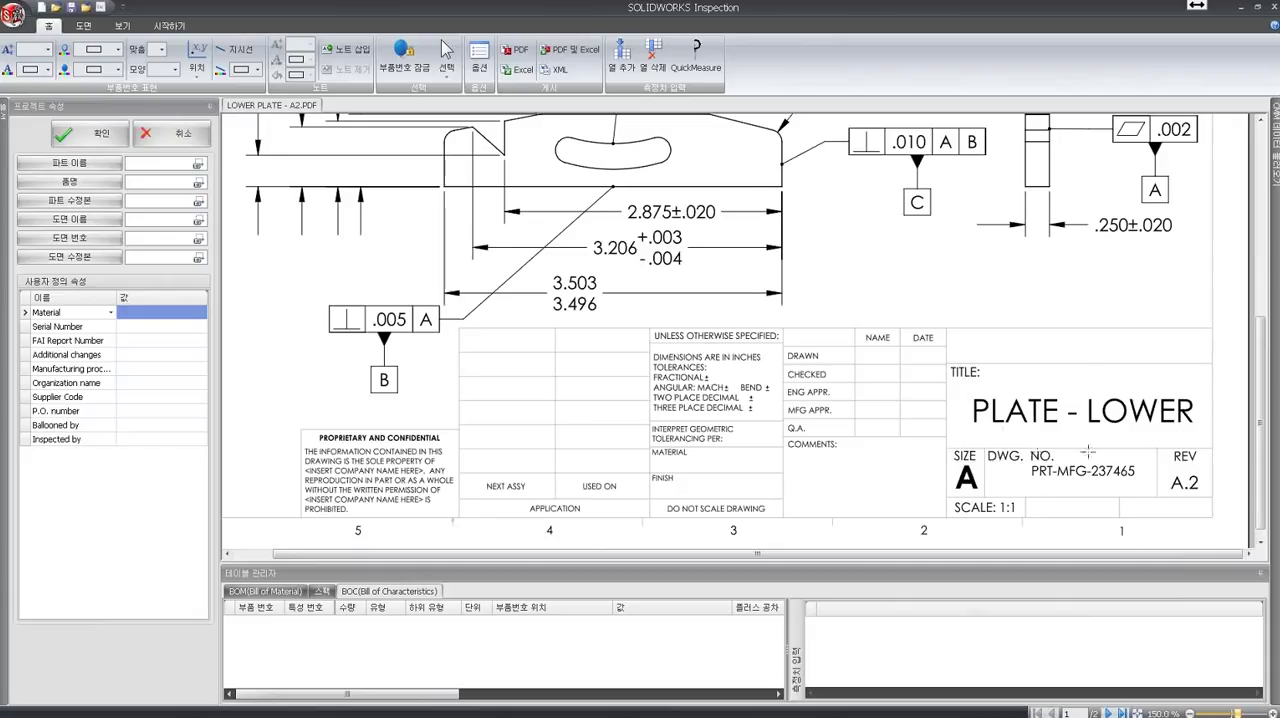
drag(960, 388, 1202, 438)
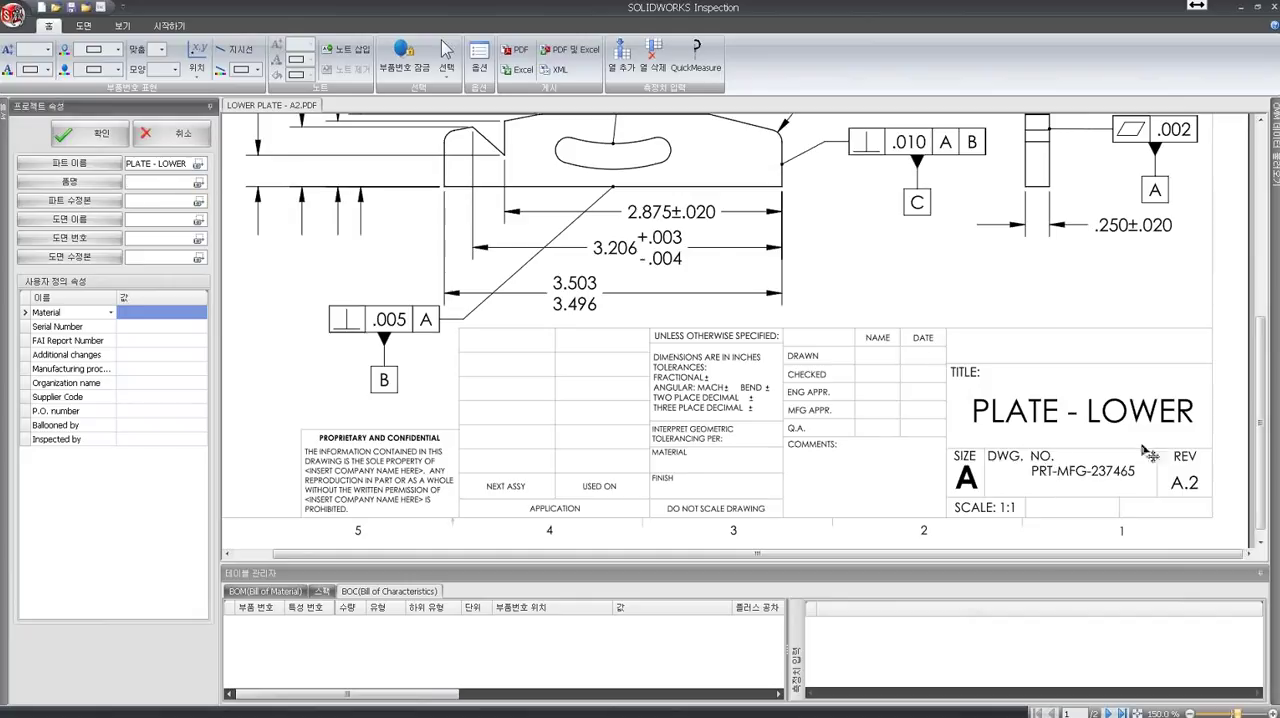
- Fill in the 품명 property by capturing the drawing number PRT-MFG-237465 from the title block
click(122, 27)
mouse_move(832, 324)
mouse_down()
mouse_move(1194, 458)
mouse_move(1236, 544)
mouse_up()
drag(1074, 555, 1246, 558)
drag(1263, 460, 1271, 506)
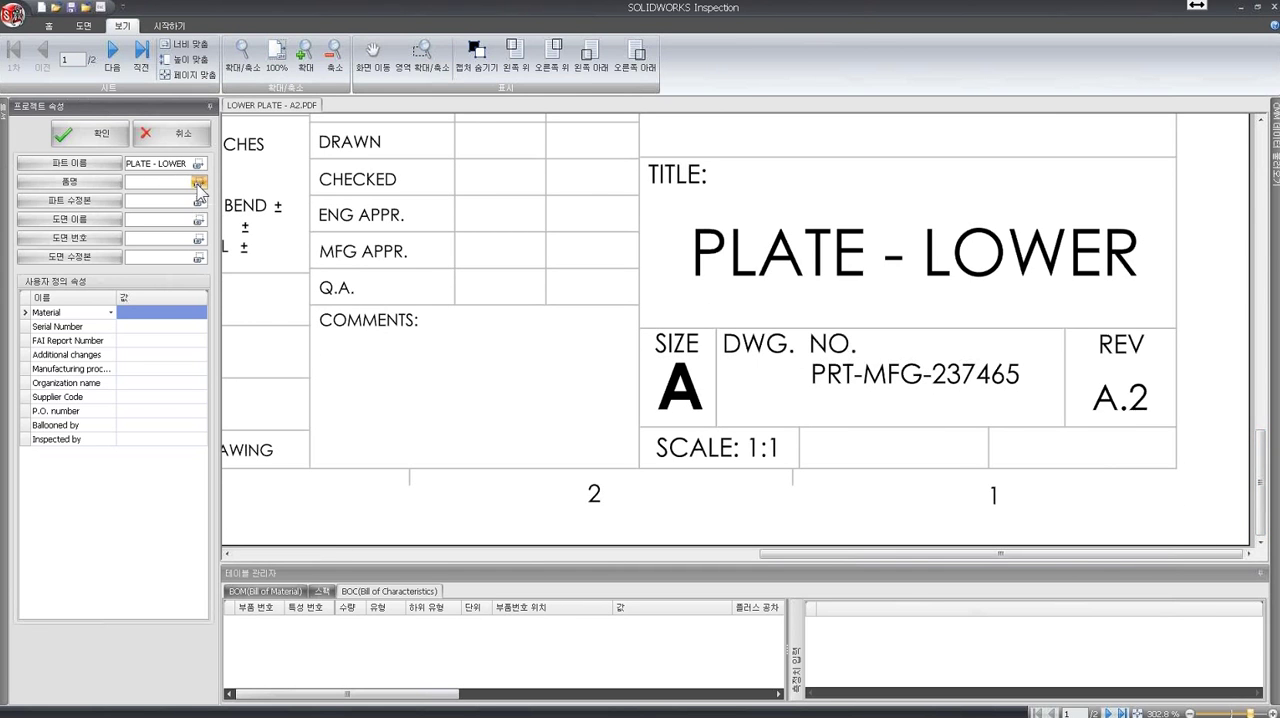
drag(804, 392, 1027, 354)
- Capture A.2 from the REV cell as the part revision and accept the project properties
click(200, 203)
drag(1084, 378, 1150, 412)
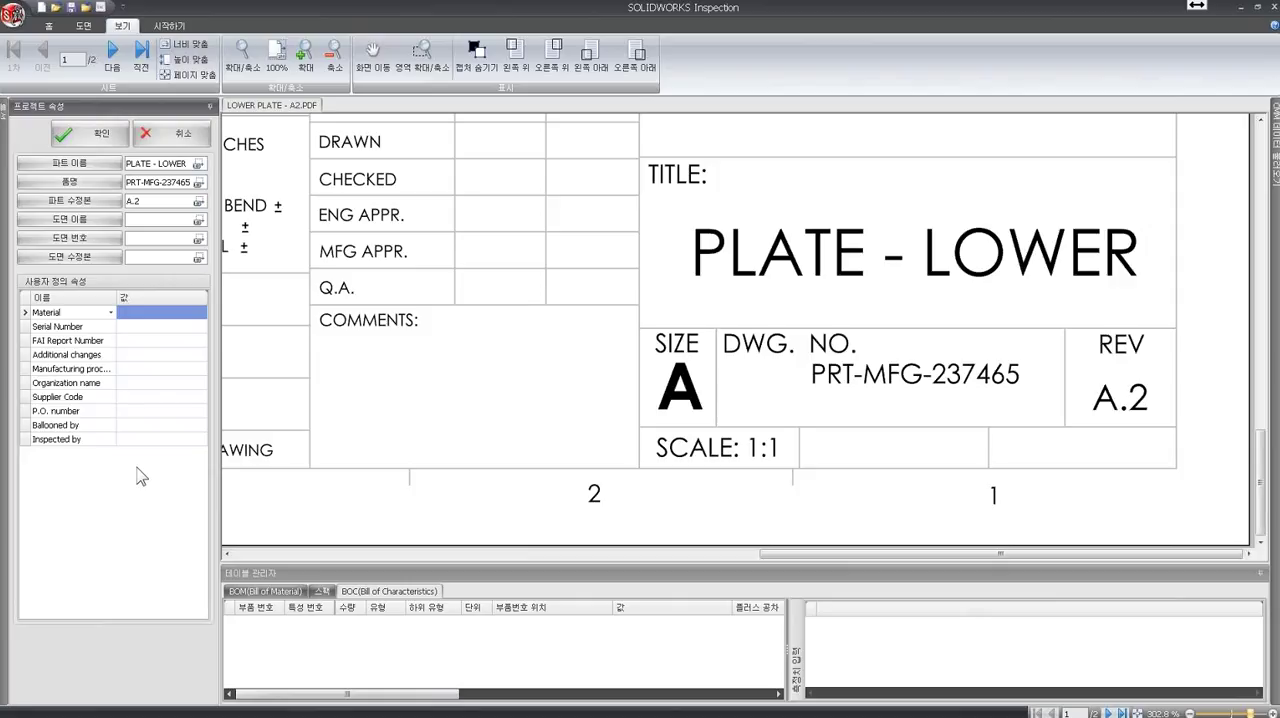
click(97, 140)
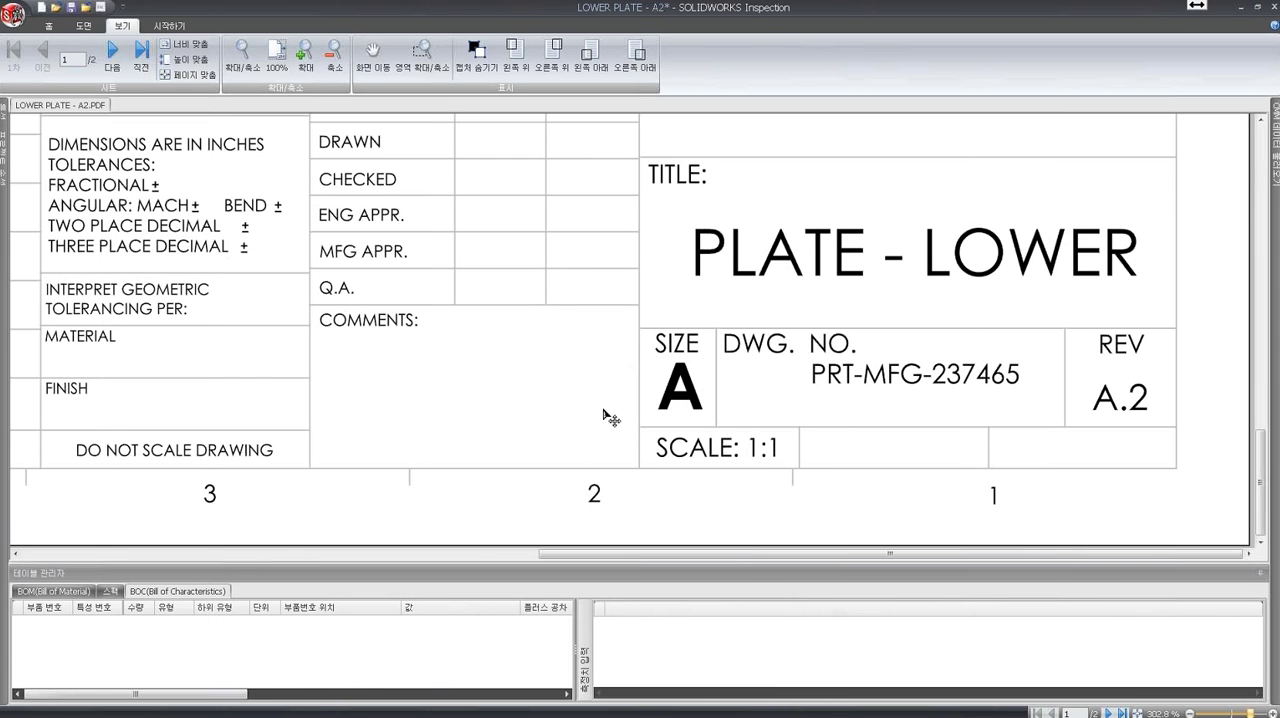
- Extract note 1, ANODIZE BLUE PER XYZ-50., as a note characteristic and enlarge the table manager area
drag(936, 555, 427, 538)
drag(1265, 436, 1237, 143)
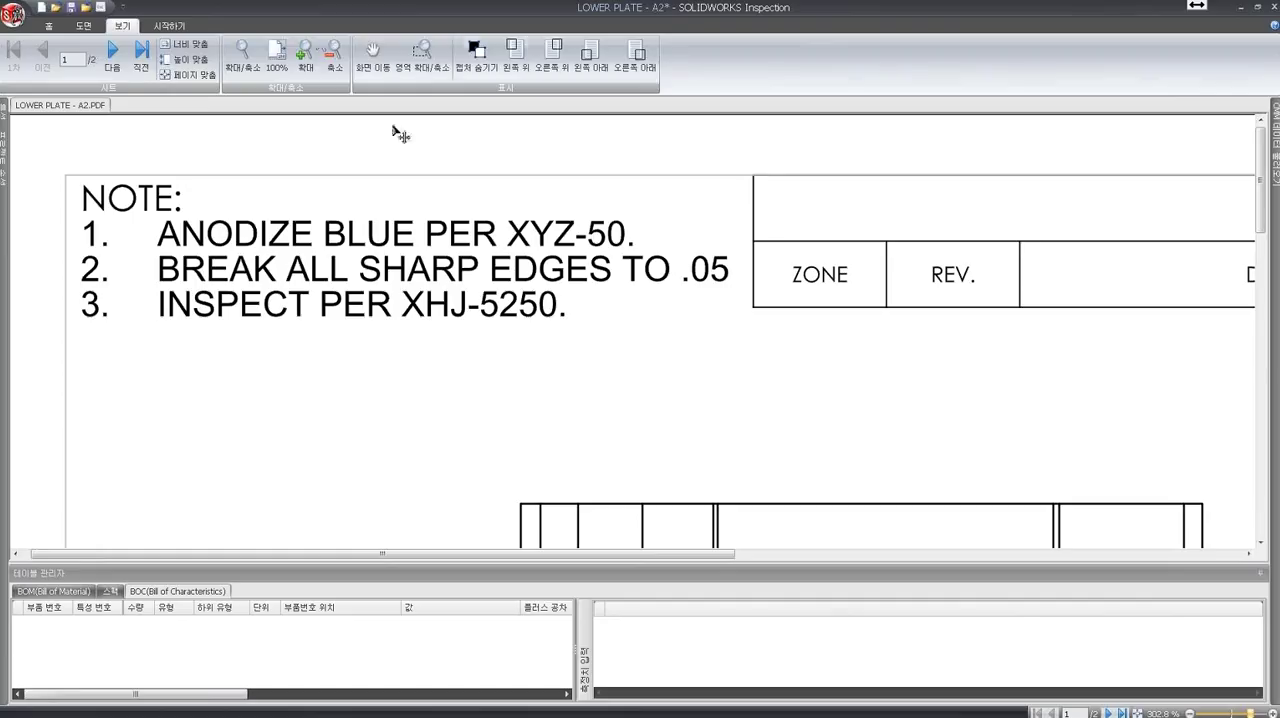
click(84, 28)
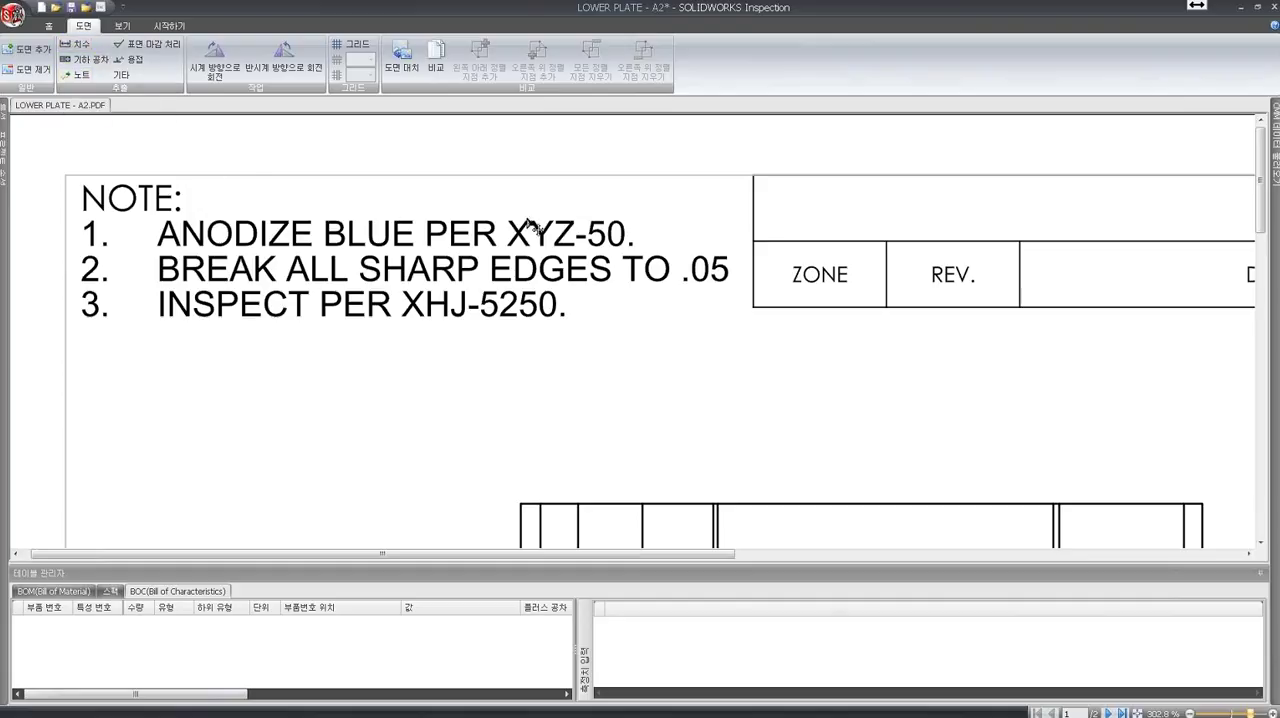
click(80, 76)
drag(152, 214, 640, 250)
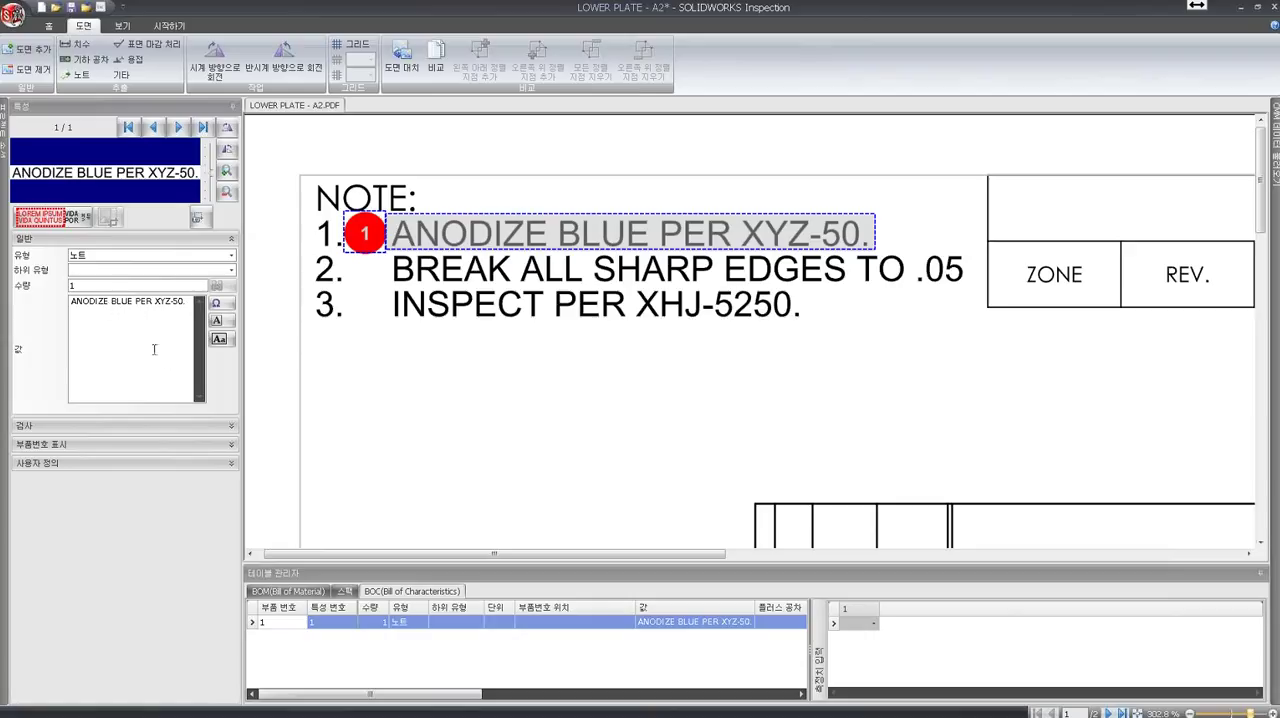
click(465, 567)
drag(466, 566, 466, 514)
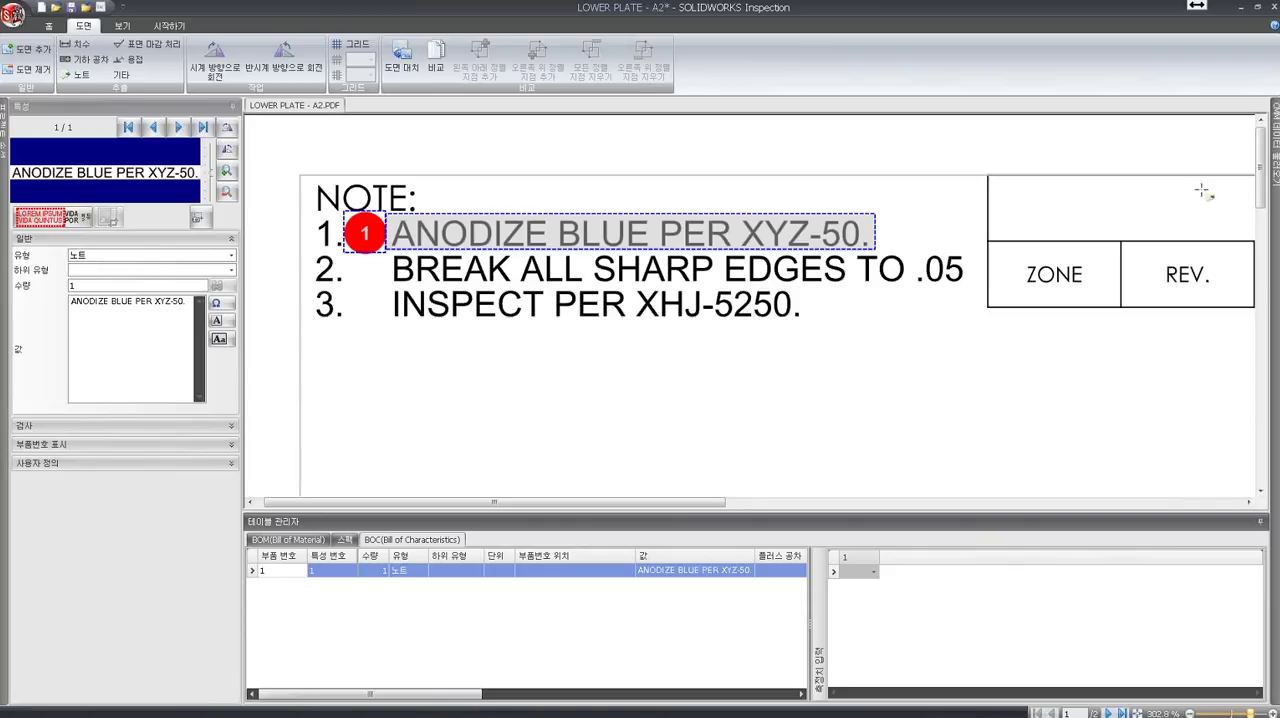
- Extract the .325±.020 dimension from the plate's front view as a characteristic
drag(1268, 172, 1264, 272)
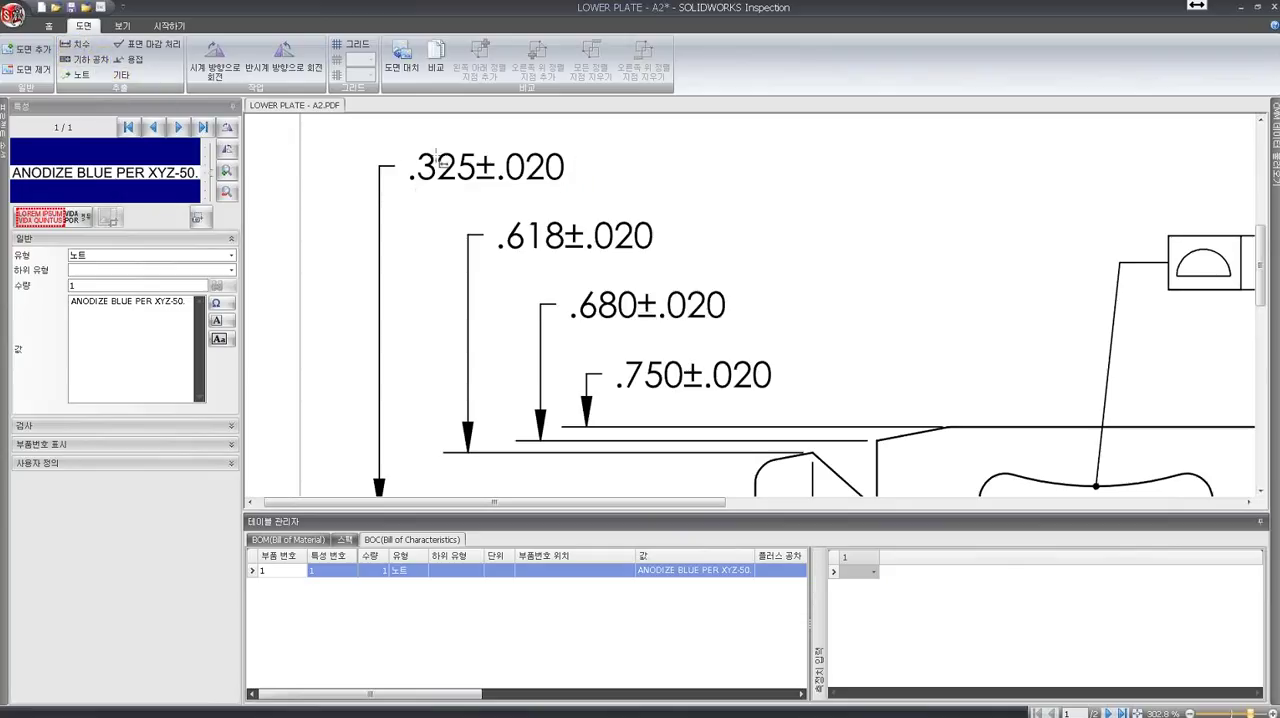
drag(402, 143, 587, 197)
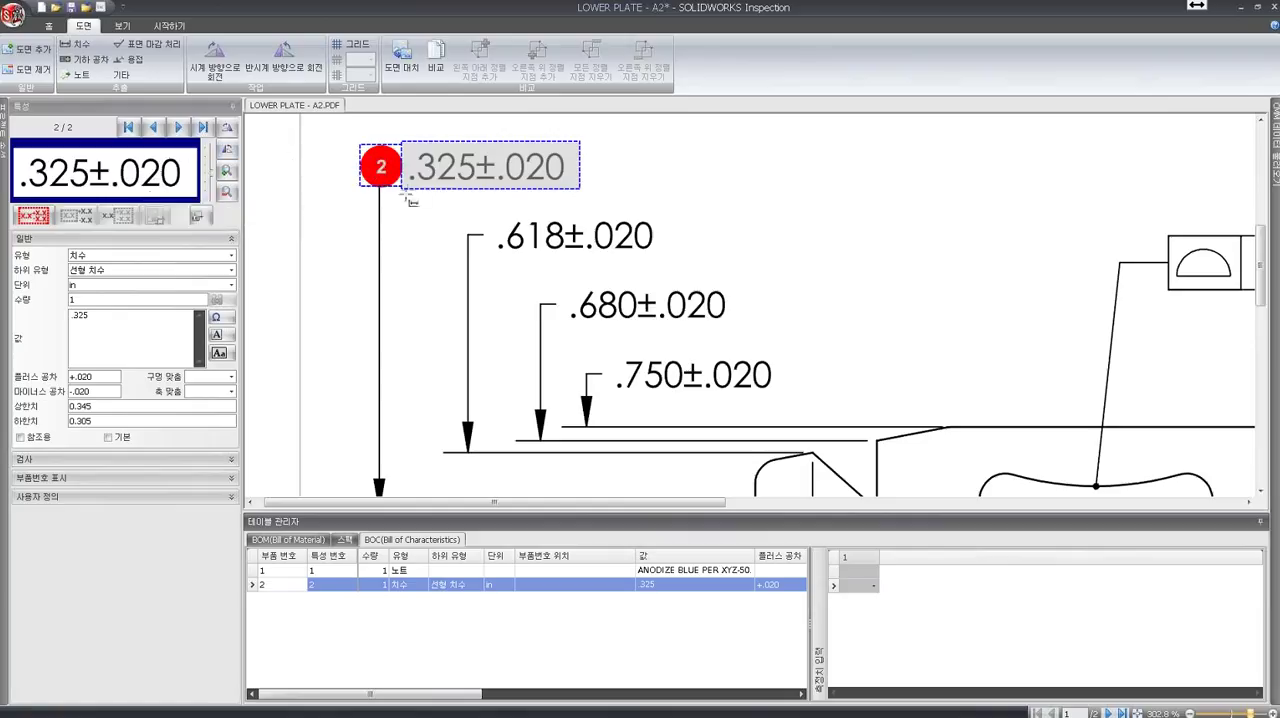
click(91, 284)
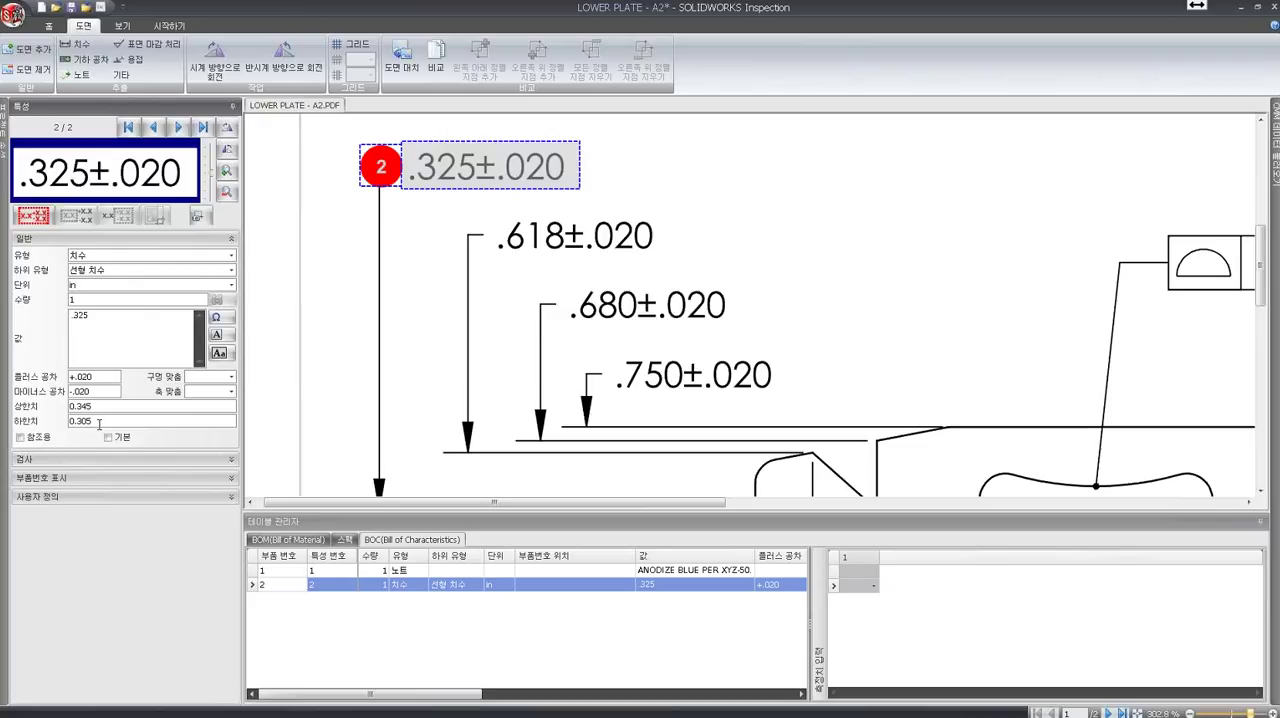
- Extract the .618±.020, .680±.020 and .750±.020 dimensions as characteristics and review their columns in the Bill of Characteristics
click(75, 44)
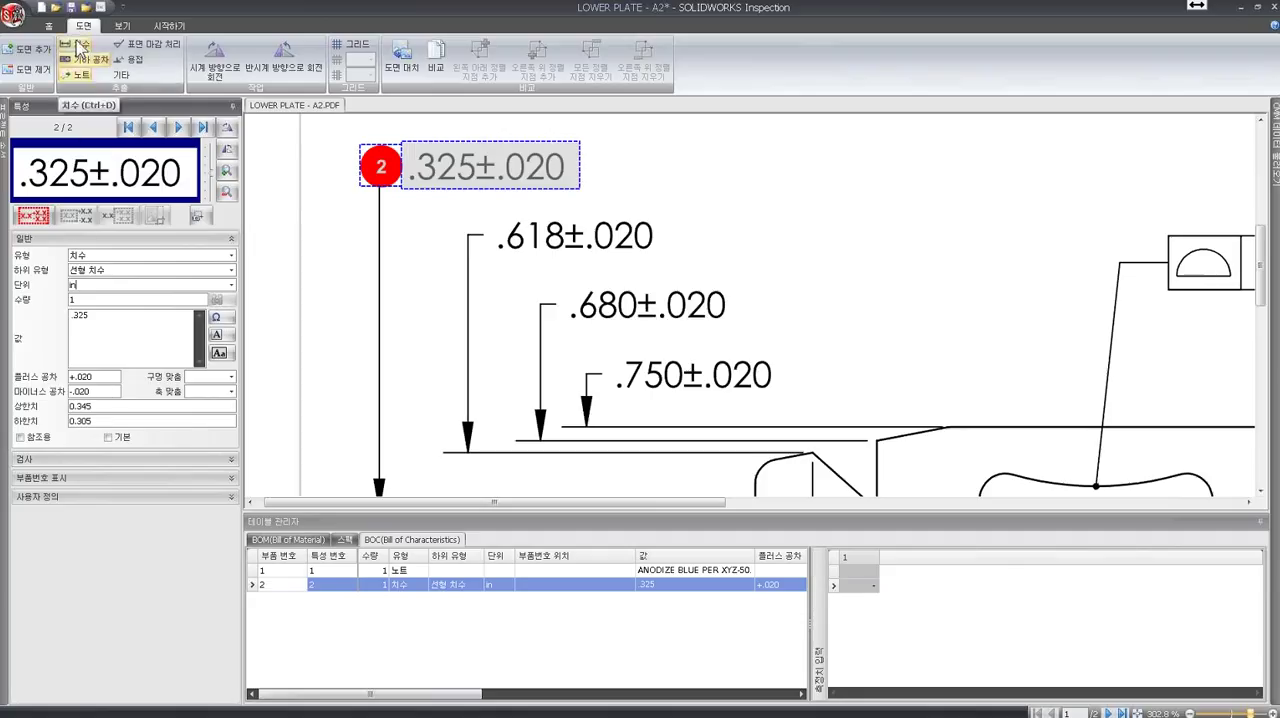
drag(492, 214, 666, 280)
drag(566, 283, 740, 336)
drag(602, 352, 793, 405)
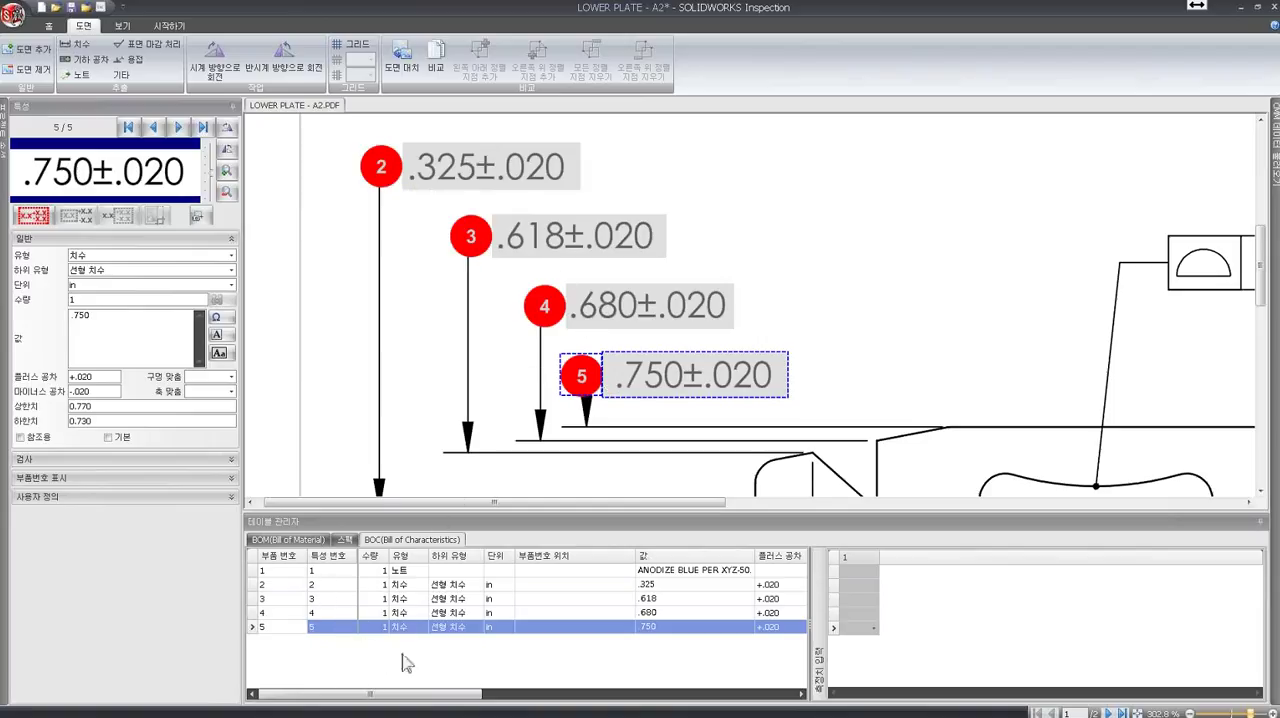
drag(420, 703, 429, 702)
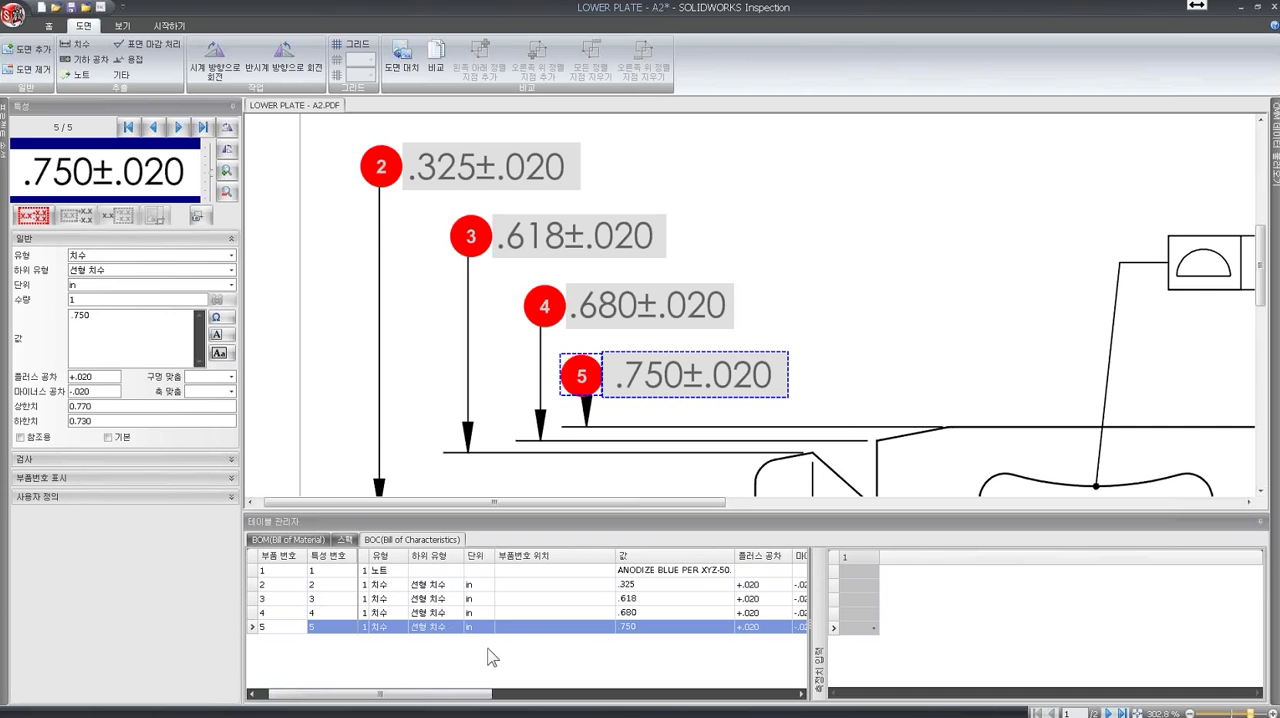
drag(490, 703, 570, 703)
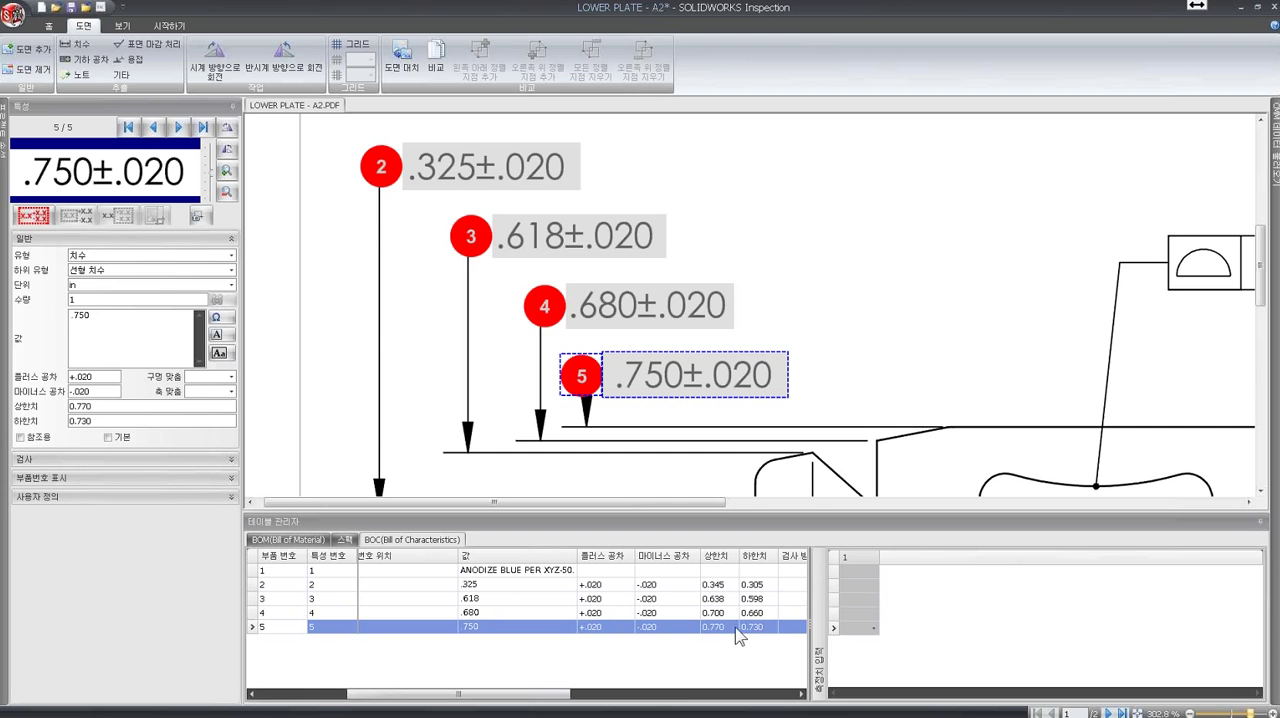
drag(542, 703, 670, 701)
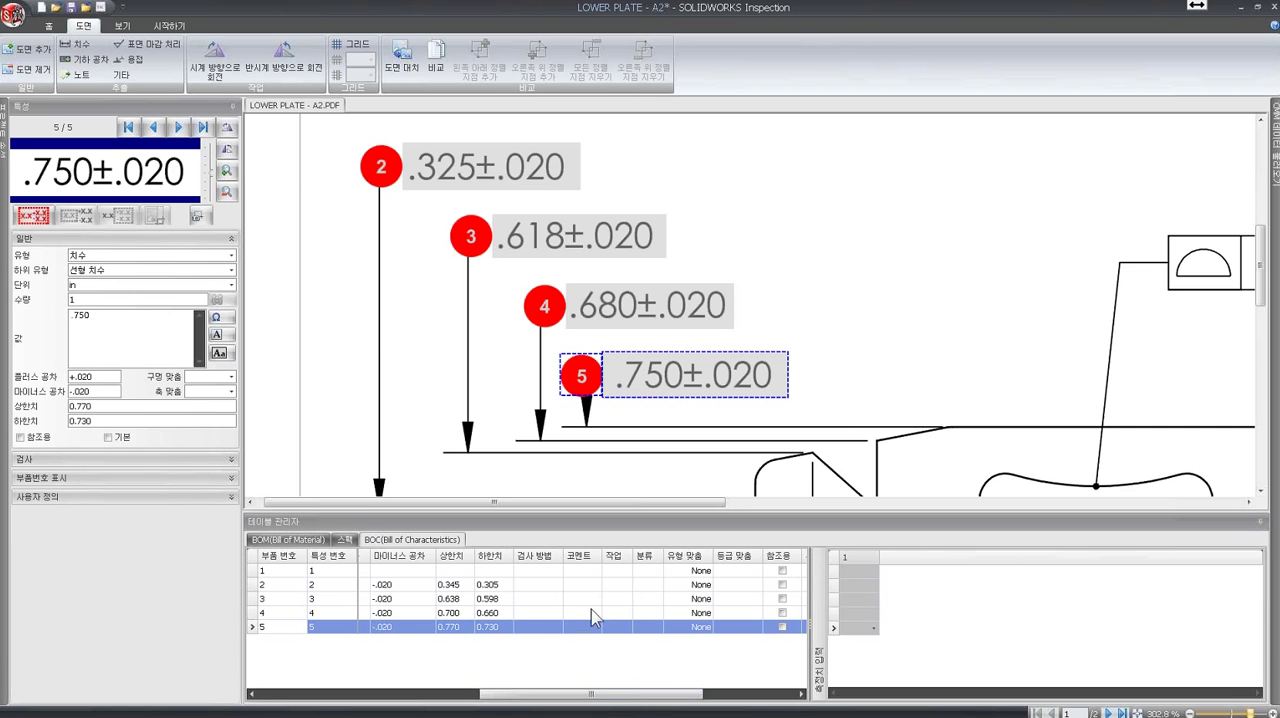
mouse_move(603, 694)
mouse_down()
mouse_move(533, 704)
mouse_move(451, 678)
mouse_up()
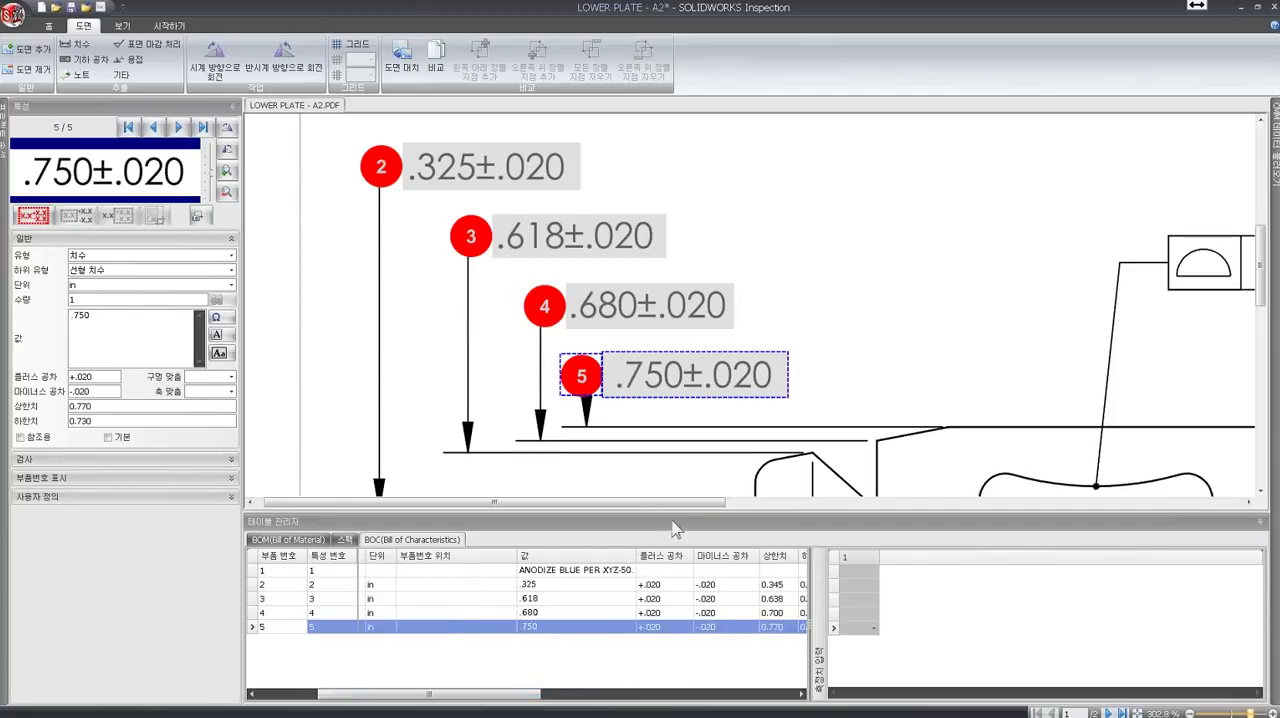
- Extract the .020 A B C feature control frame of the curved slot as a geometric tolerance characteristic
drag(643, 512, 940, 514)
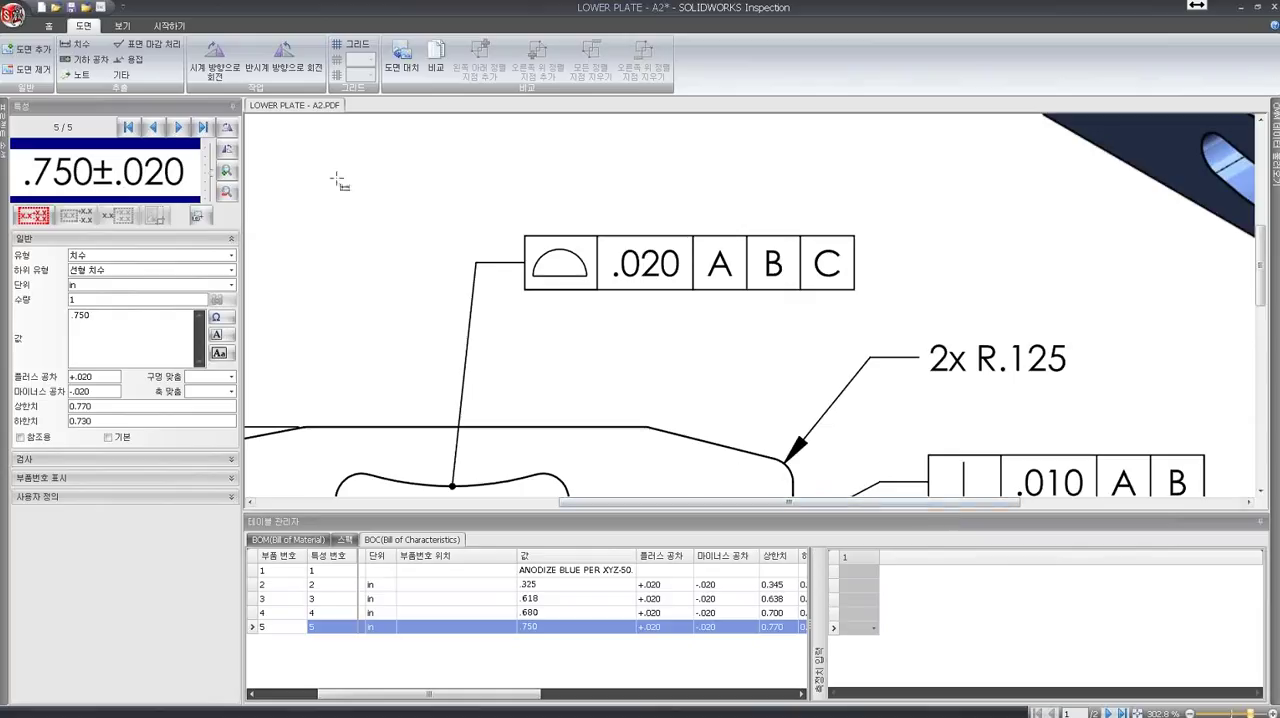
click(88, 60)
drag(517, 229, 868, 300)
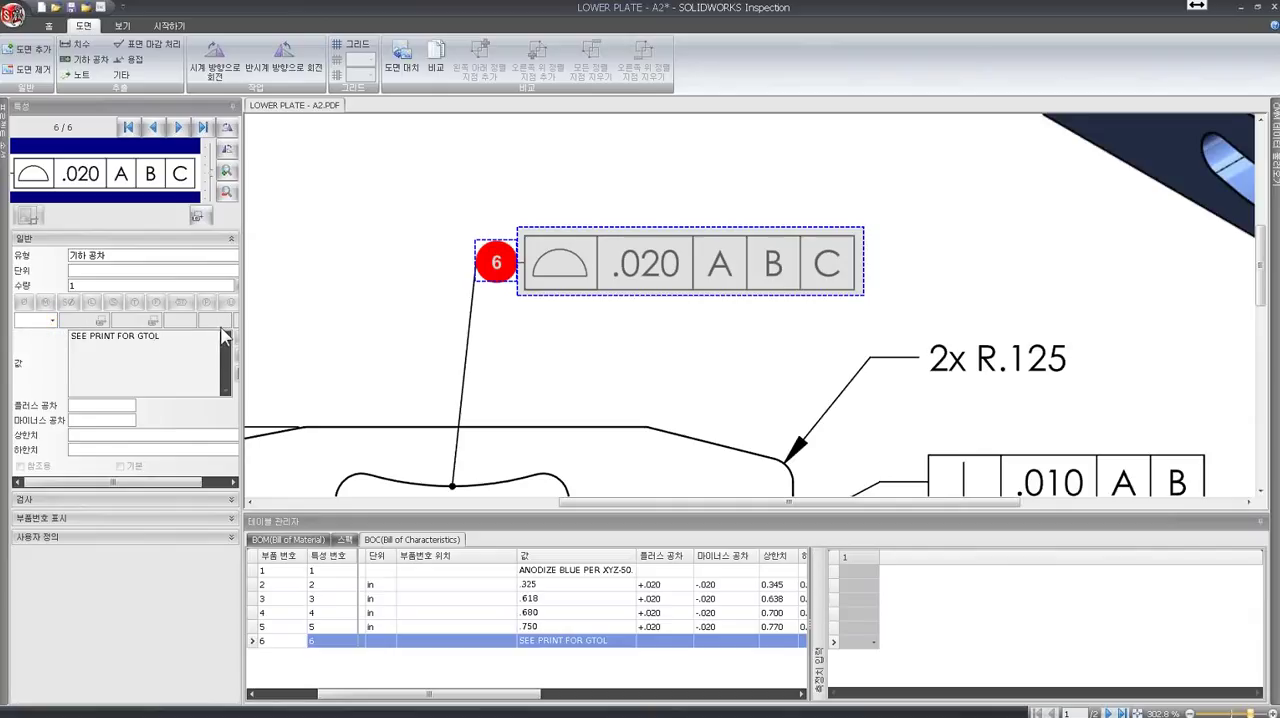
- Set the extracted geometric tolerance's symbol to surface profile (곡면 프로파일)
click(51, 322)
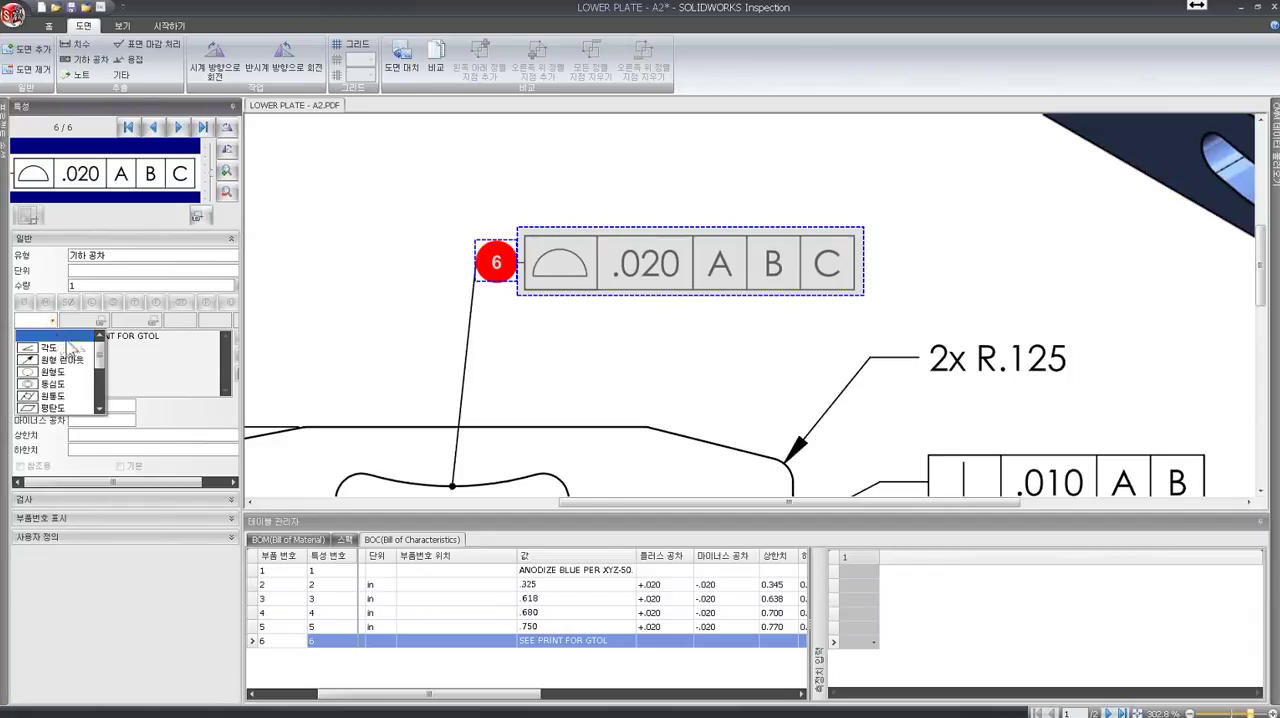
scroll(98, 368, down, 1)
drag(97, 364, 93, 384)
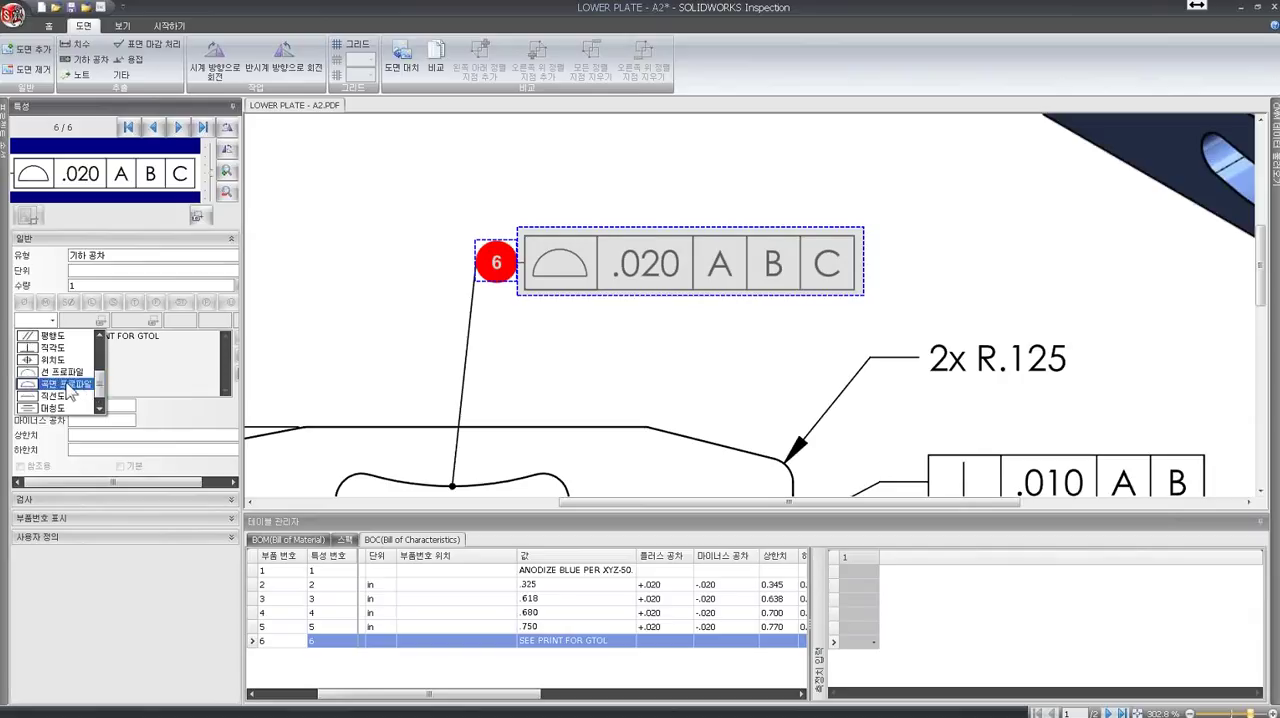
click(60, 383)
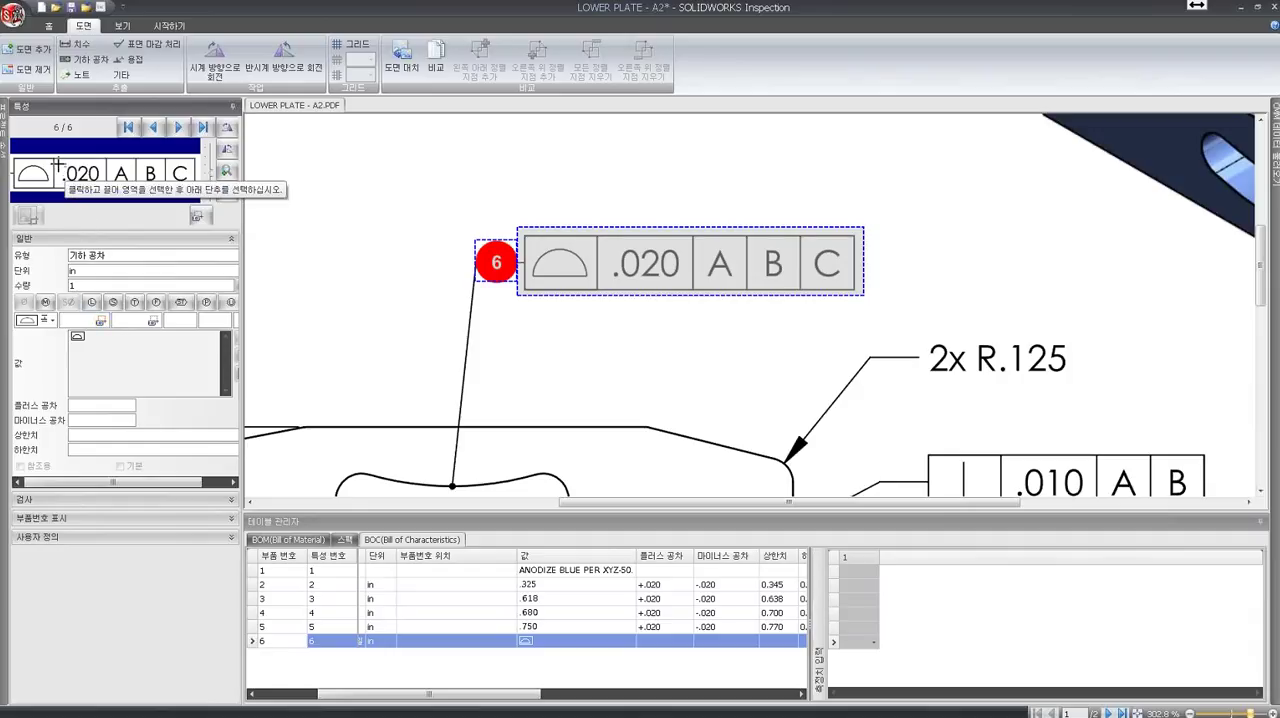
- Complete the slot's surface profile characteristic with tolerance .020 and datums A, B and C, and review its row in the Bill of Characteristics
drag(58, 162, 112, 192)
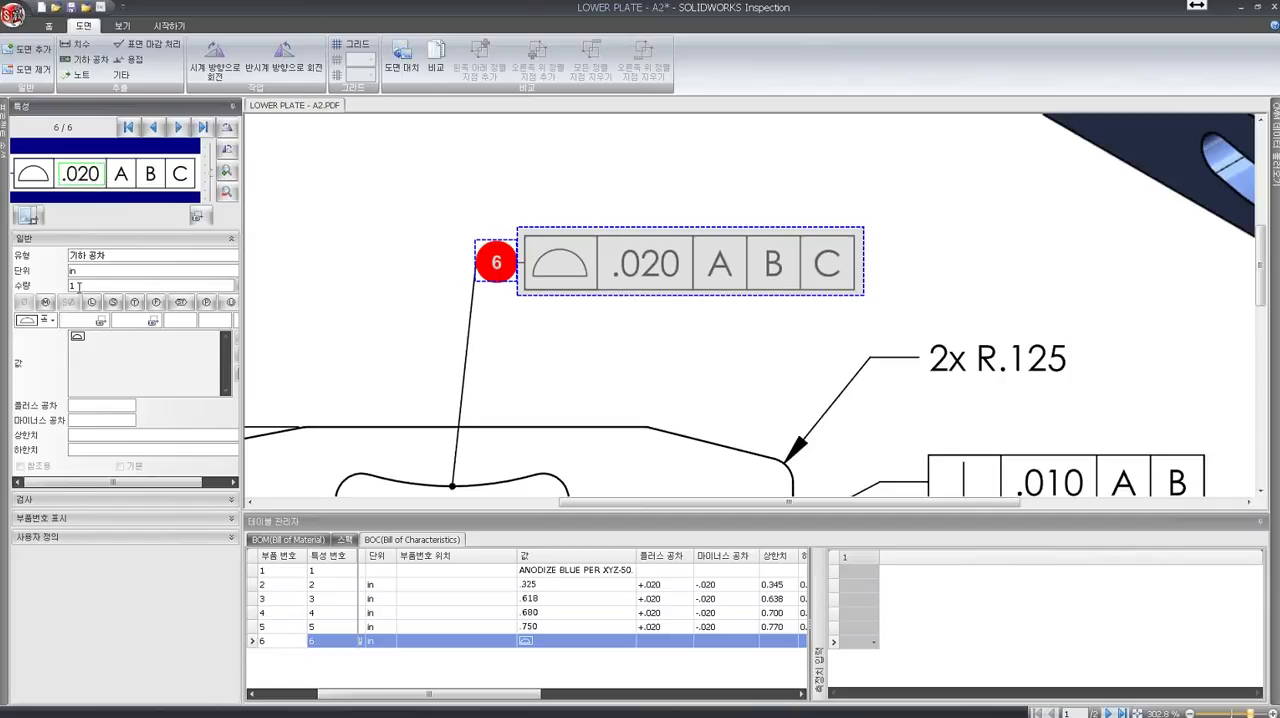
click(101, 321)
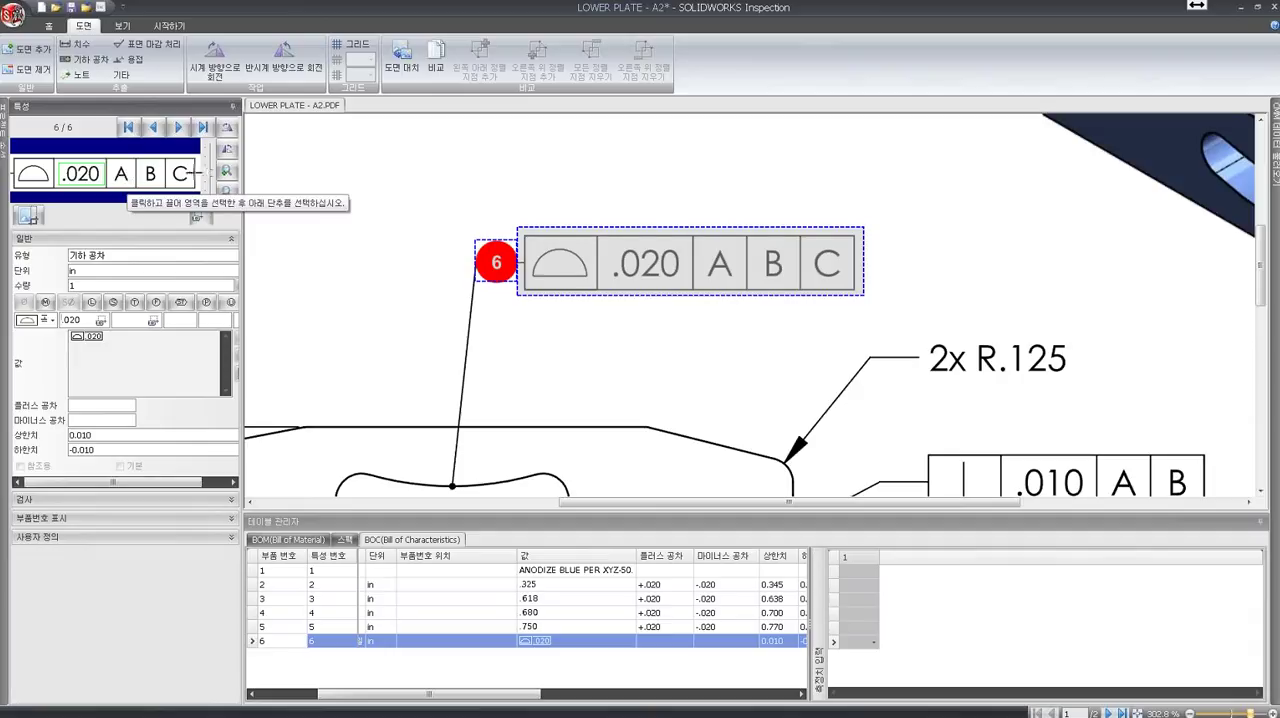
click(181, 321)
text(A)
click(207, 320)
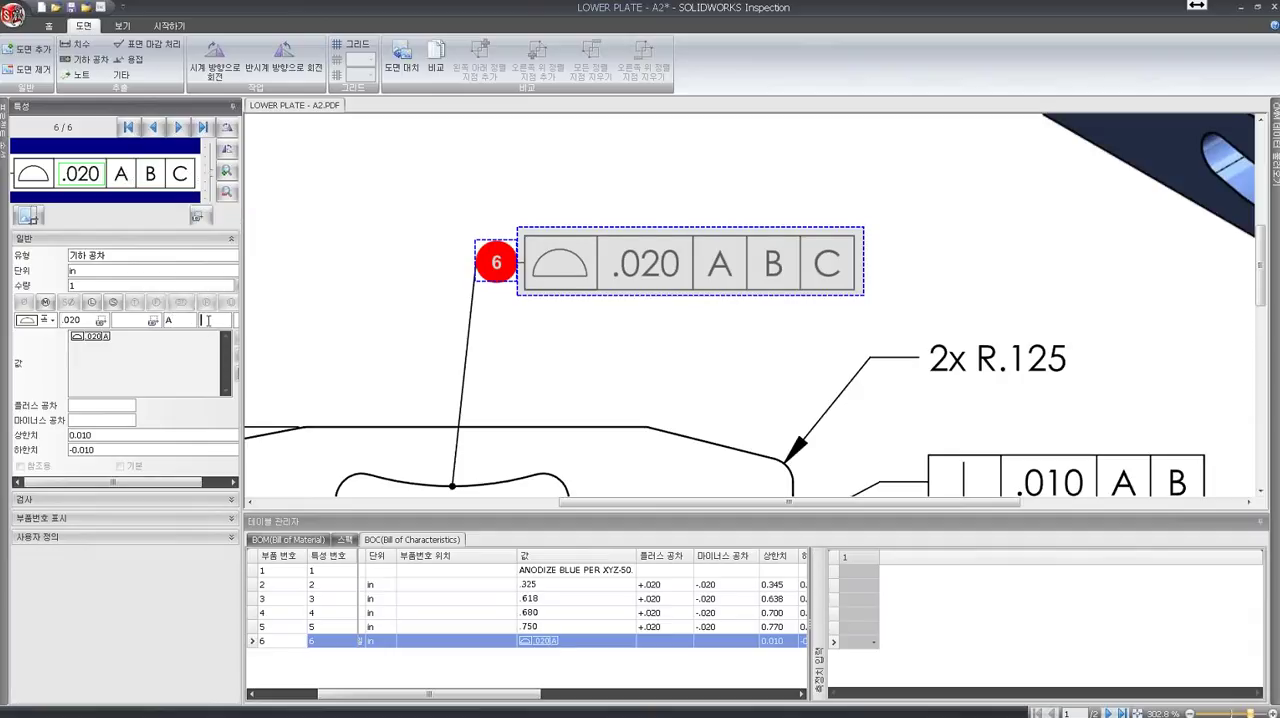
text(B)
click(228, 320)
text(C)
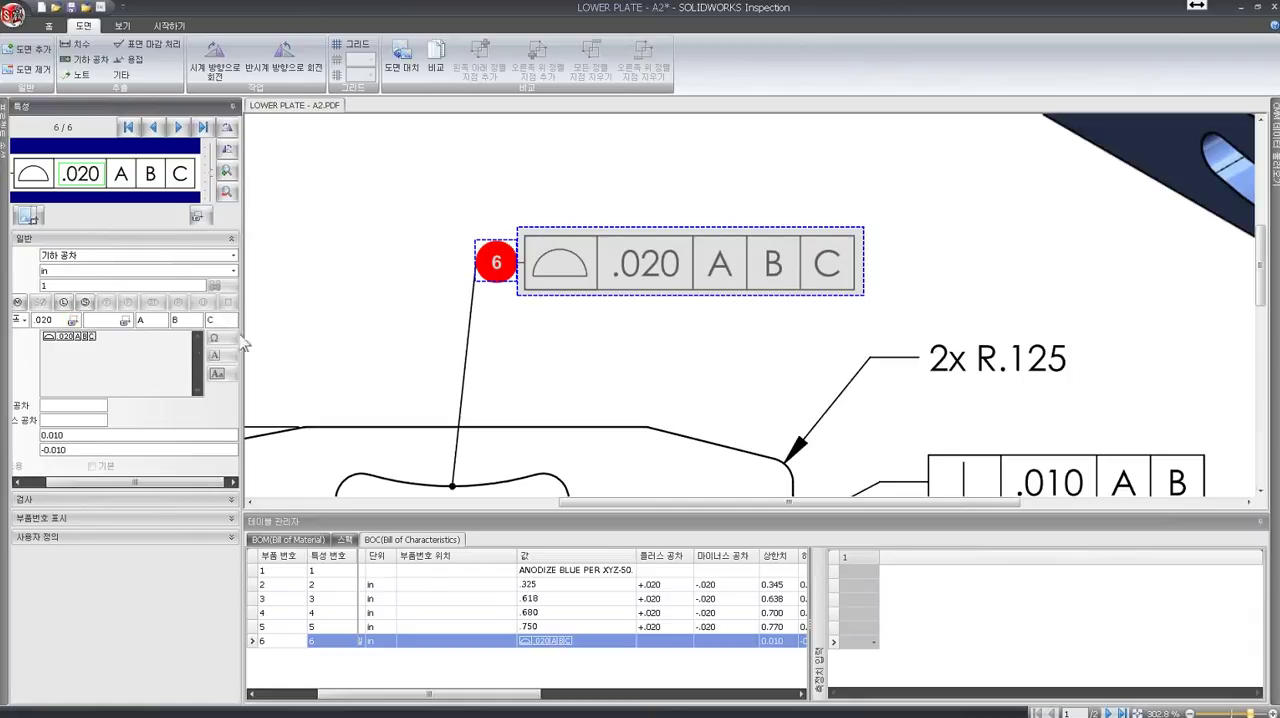
drag(507, 709, 448, 706)
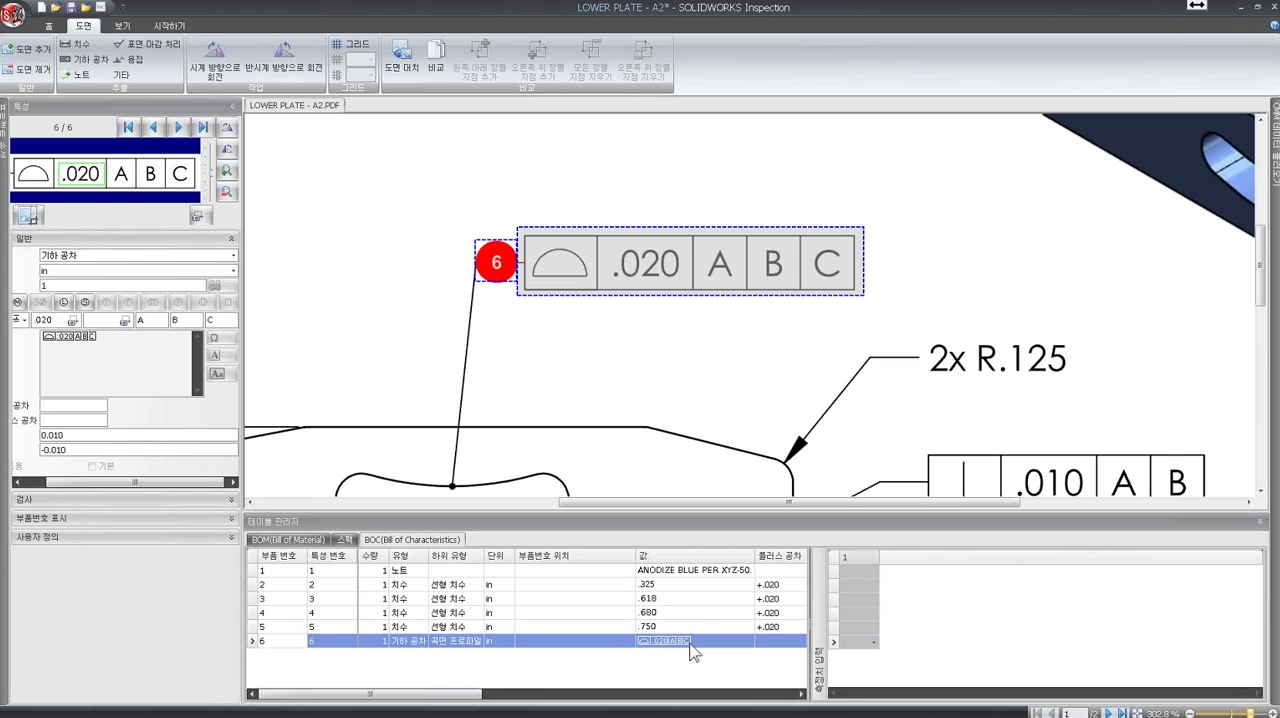
drag(459, 702, 586, 663)
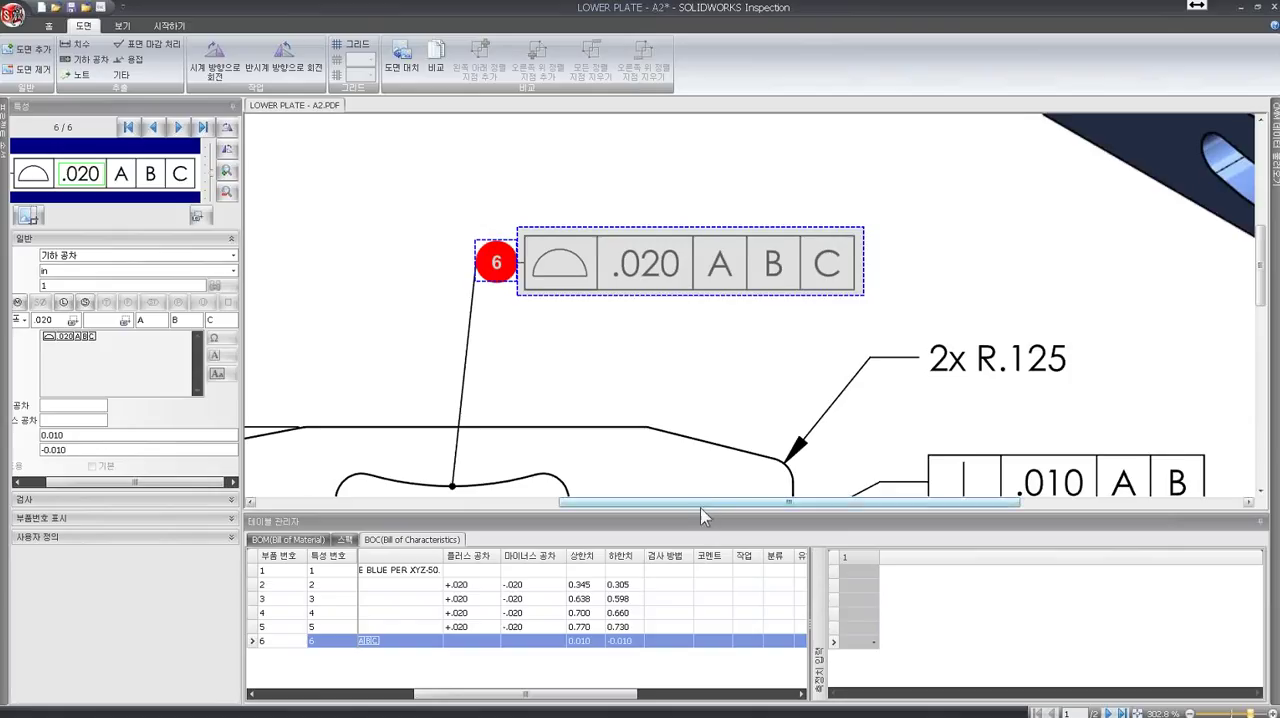
- Extract the 2x R.125 radius of the plate's upper corner as a dimension characteristic and check its quantity and value
drag(700, 515, 820, 513)
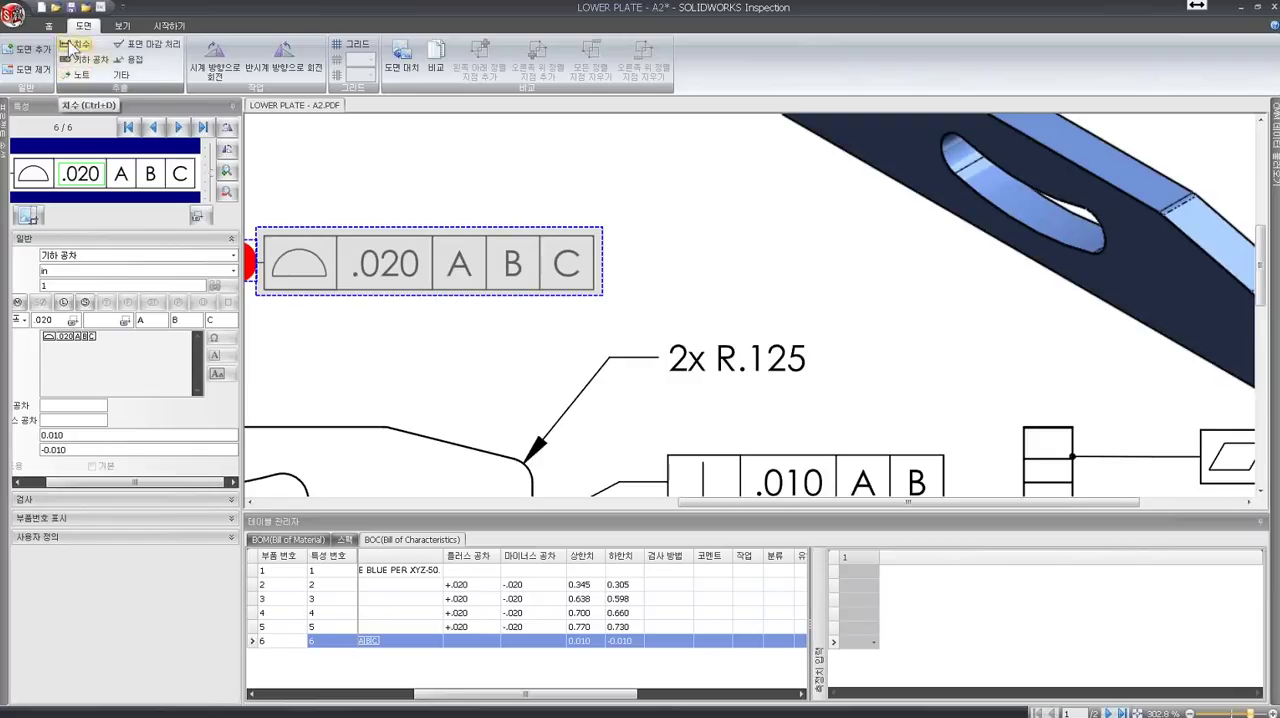
drag(660, 333, 826, 388)
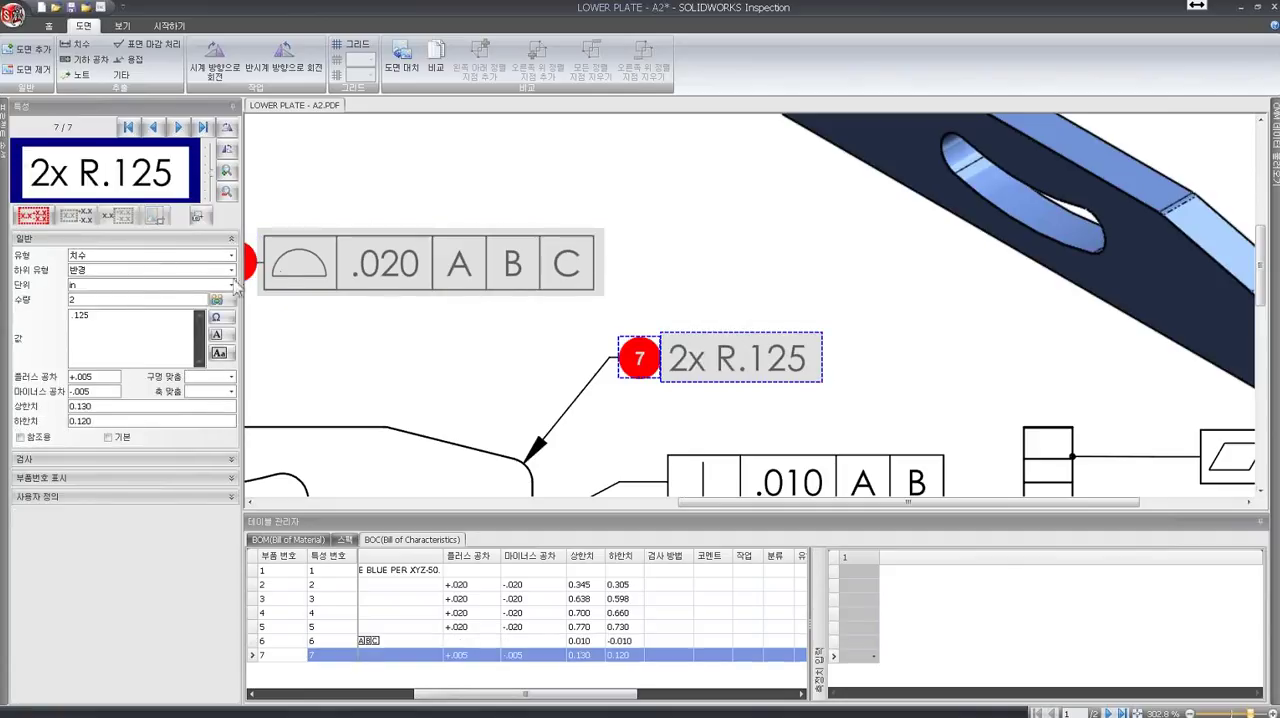
drag(112, 302, 58, 298)
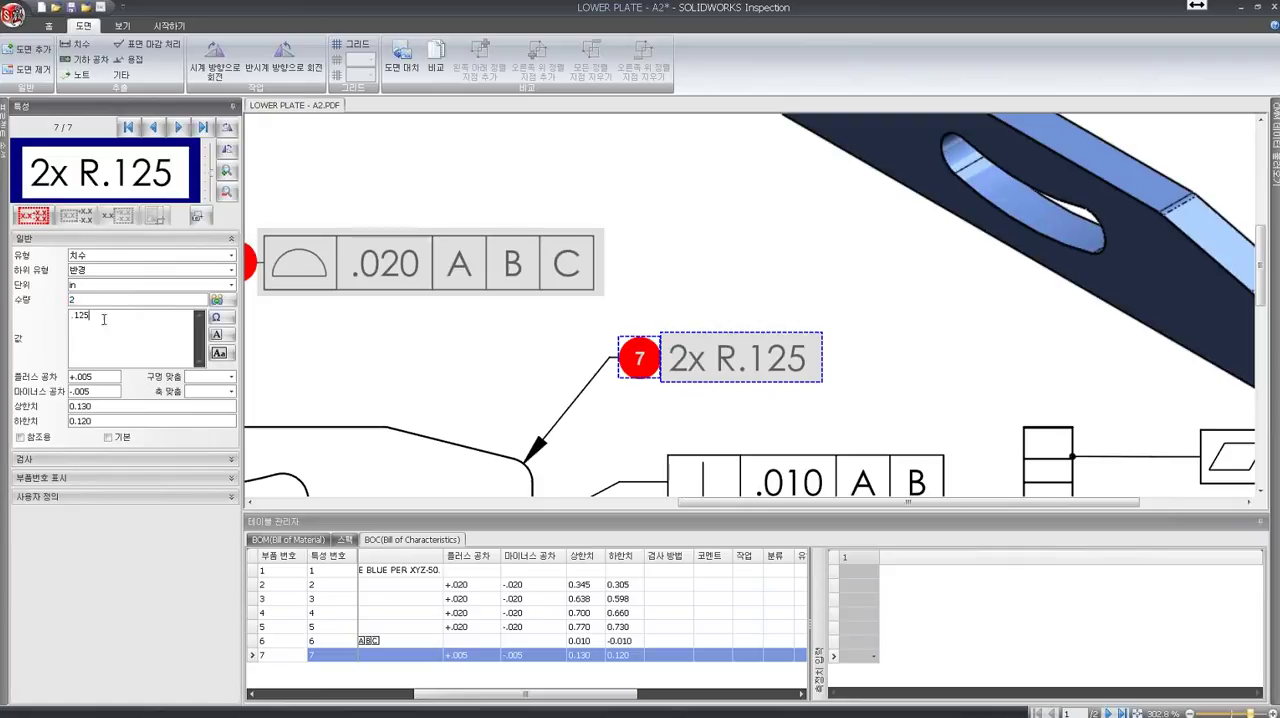
drag(107, 316, 56, 315)
- Review the project's default length and angle tolerances, both precision-based and range-based, and leave the options without saving
click(48, 25)
click(481, 58)
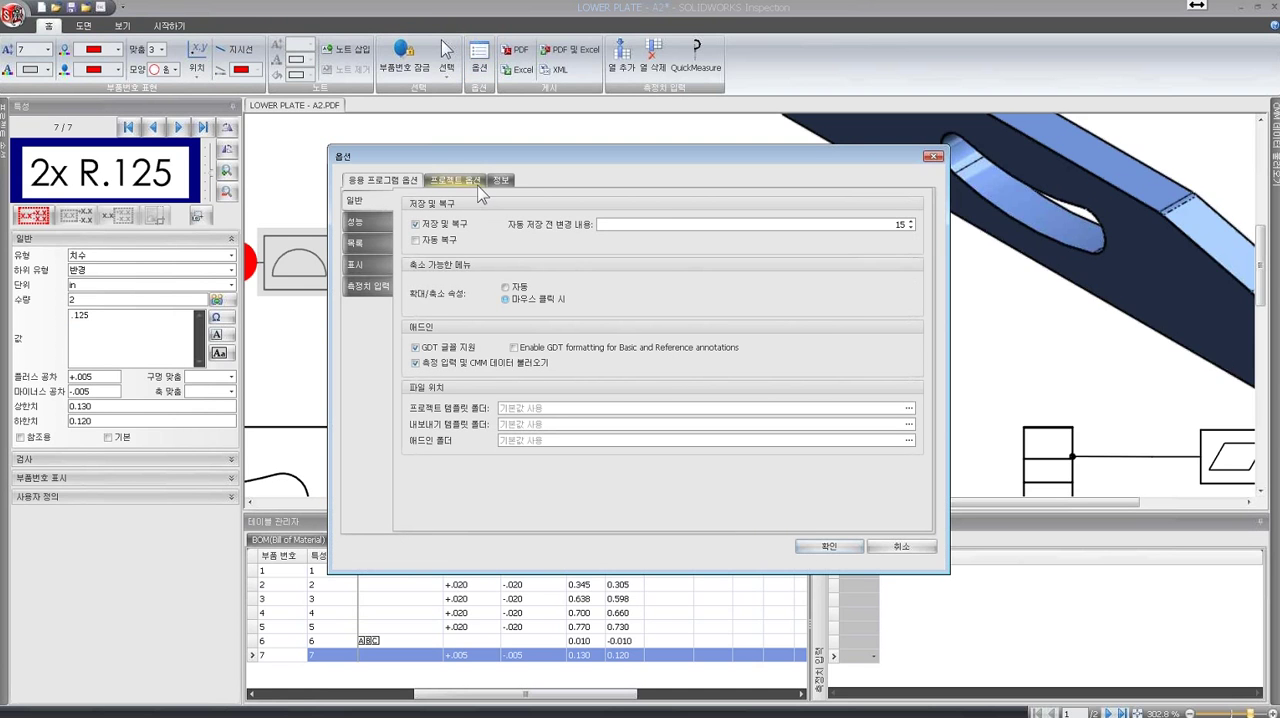
click(474, 184)
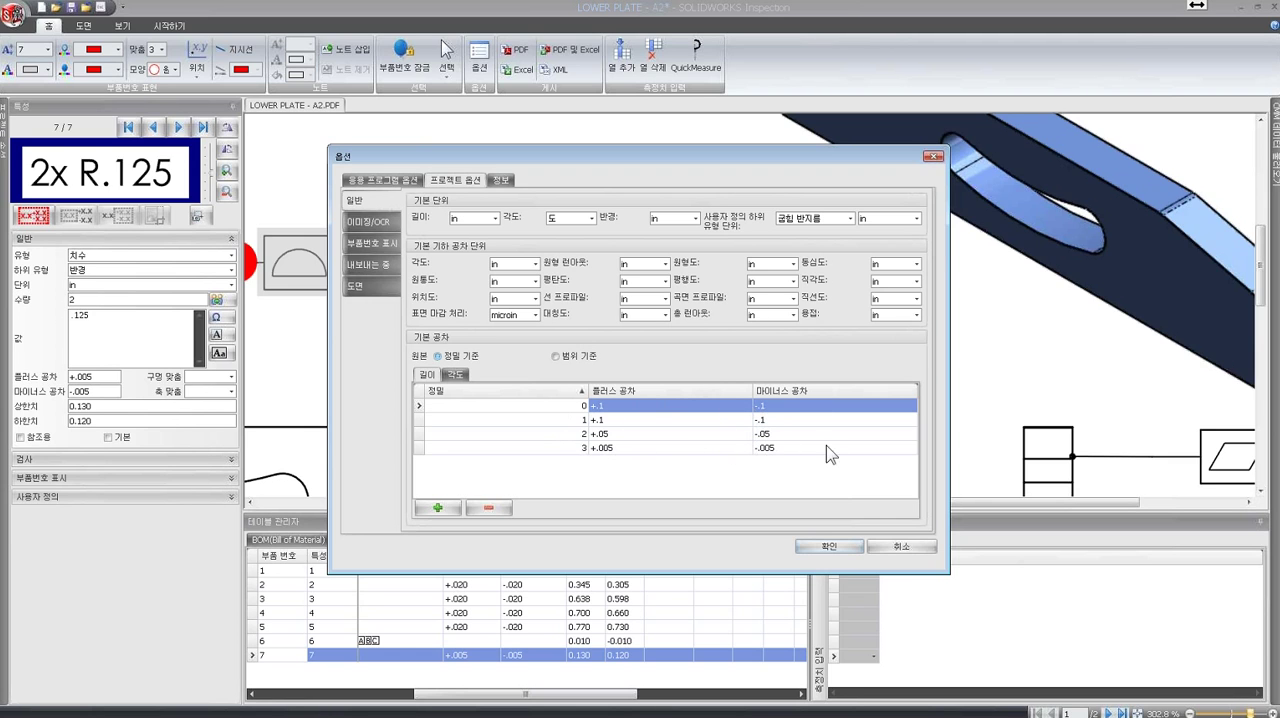
click(455, 375)
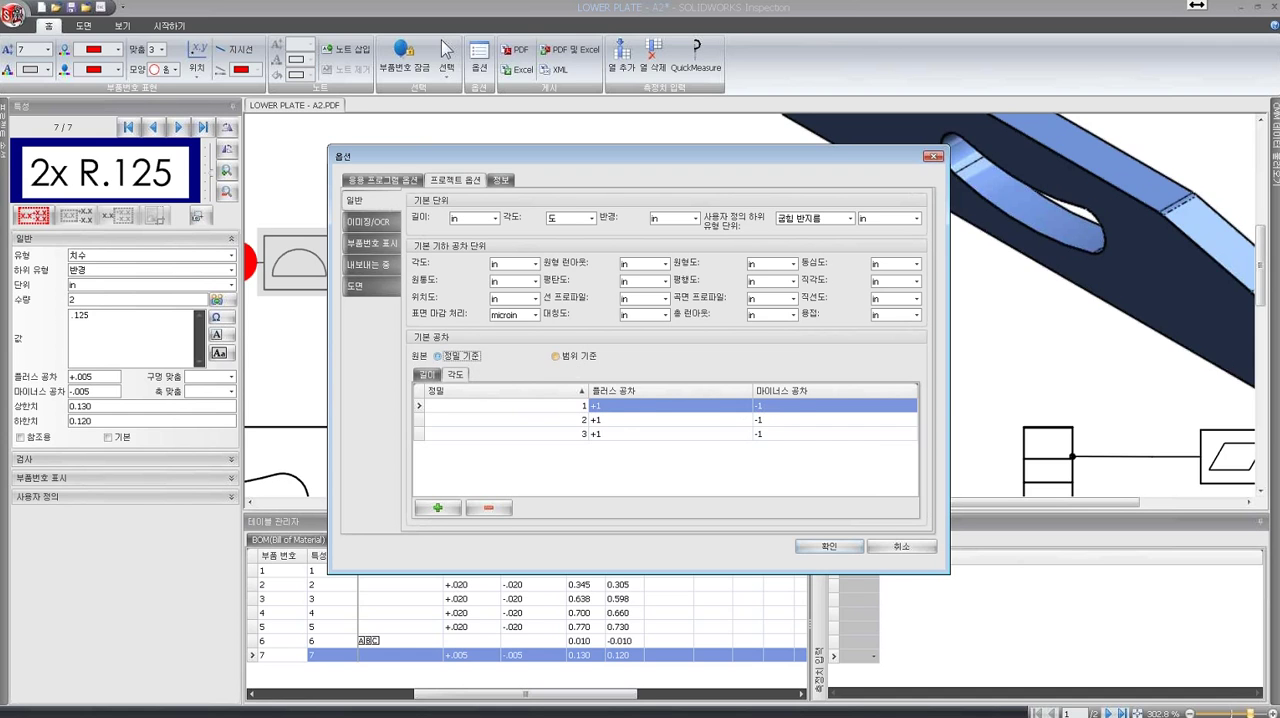
click(559, 358)
click(427, 376)
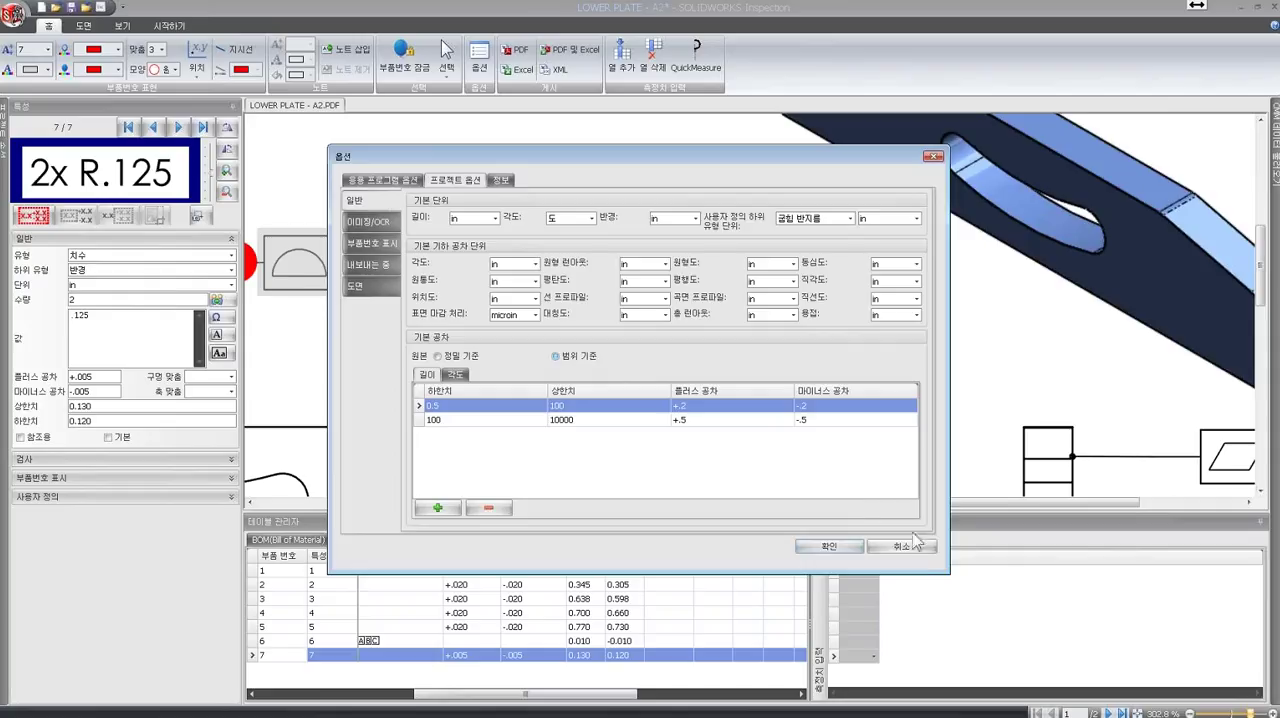
click(912, 547)
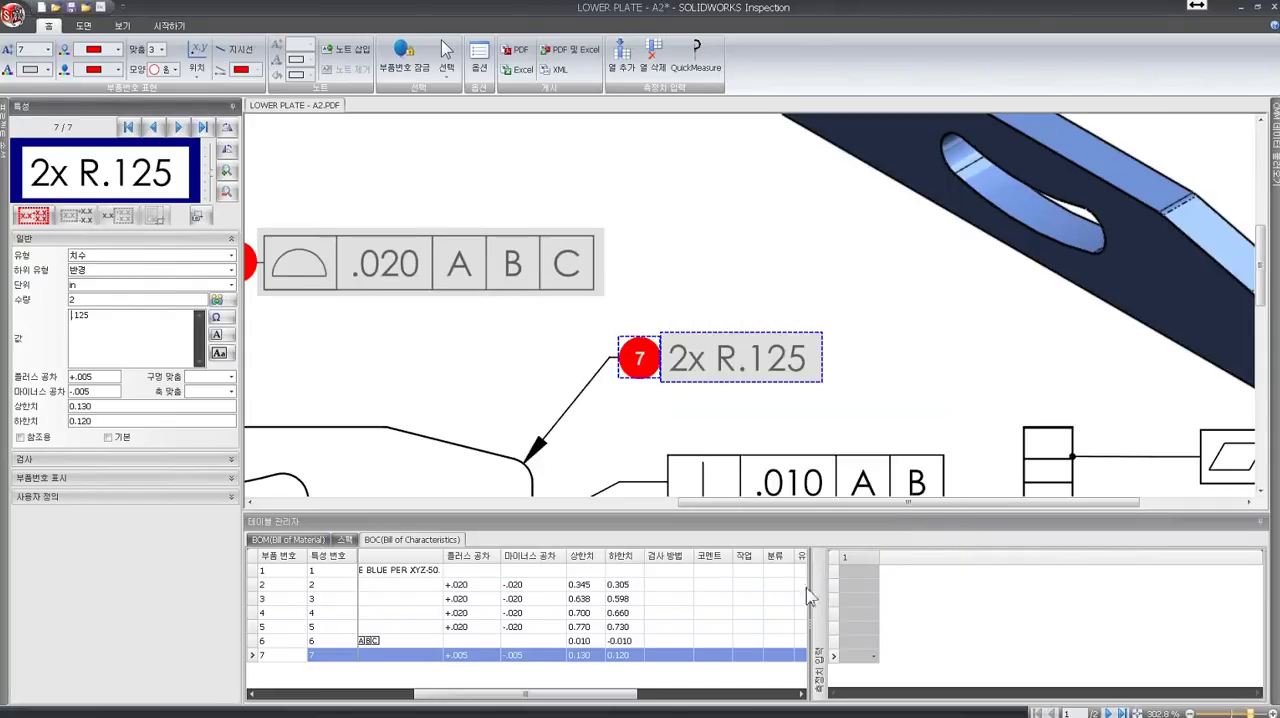
- Extract the 3.206 +.003/-.004 dimension below the front view as a characteristic and check its value
drag(556, 703, 432, 678)
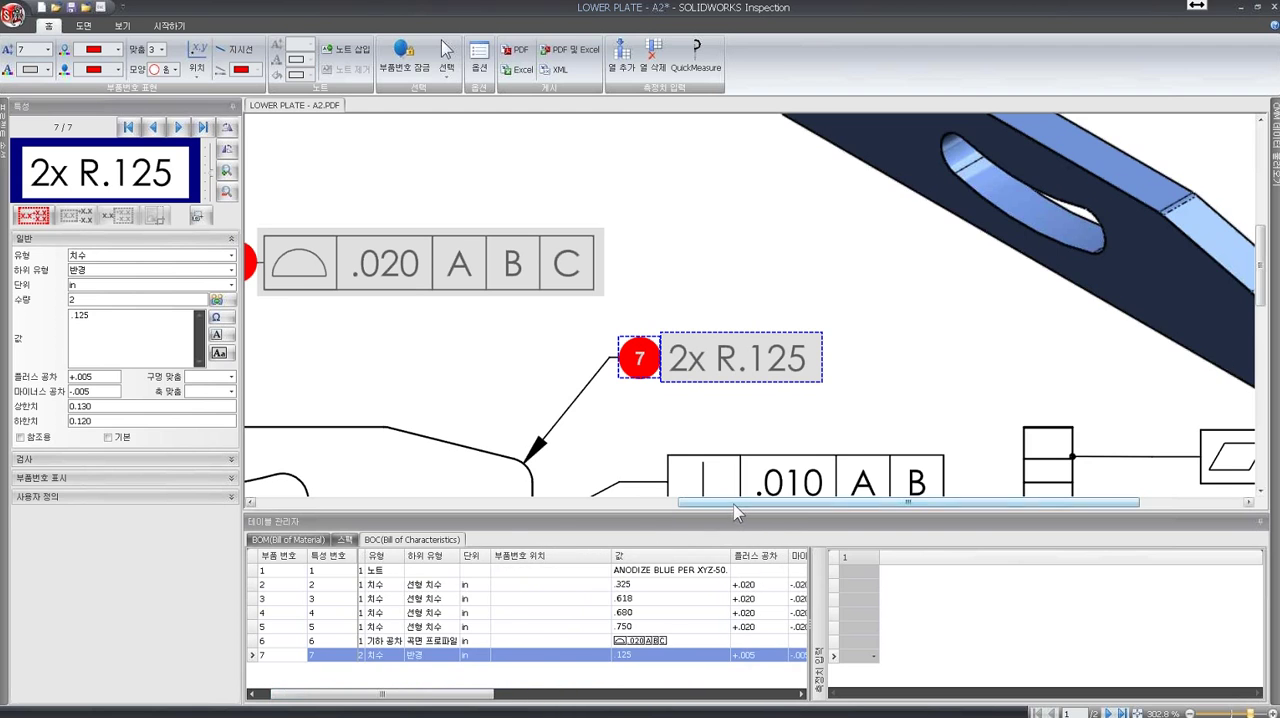
drag(740, 503, 541, 506)
drag(1260, 275, 1249, 364)
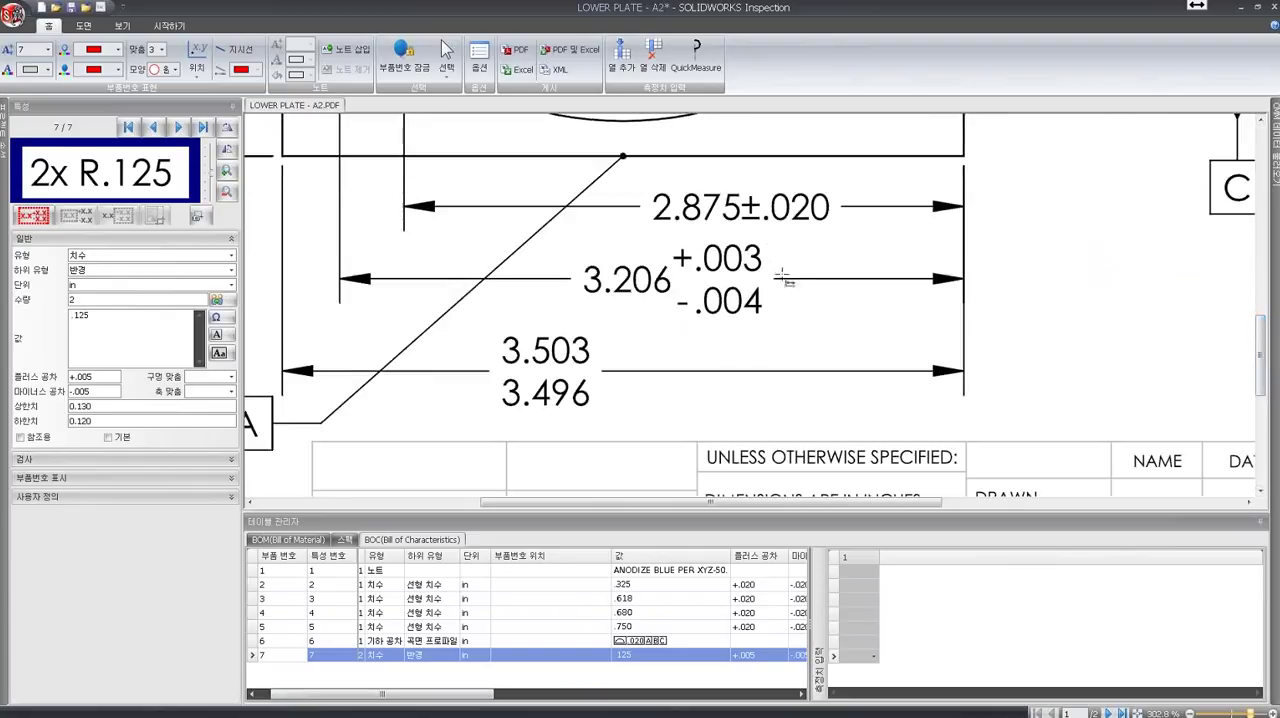
click(84, 26)
click(84, 46)
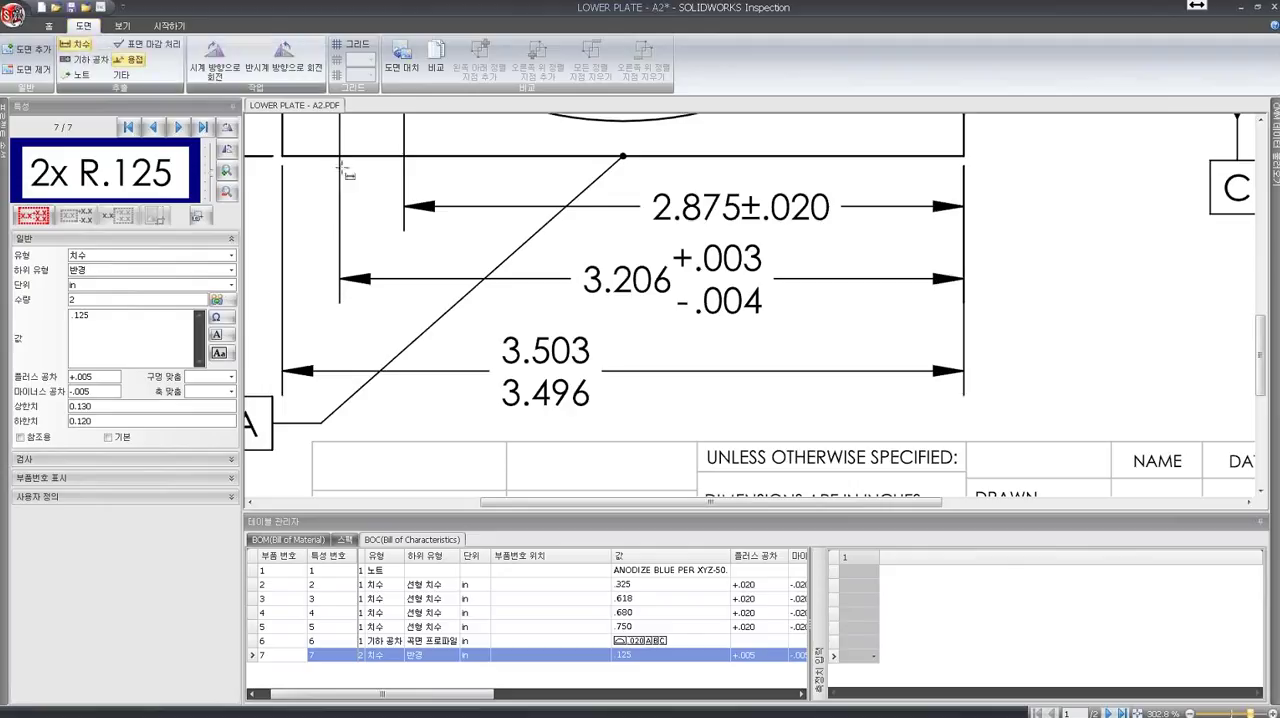
drag(578, 233, 762, 332)
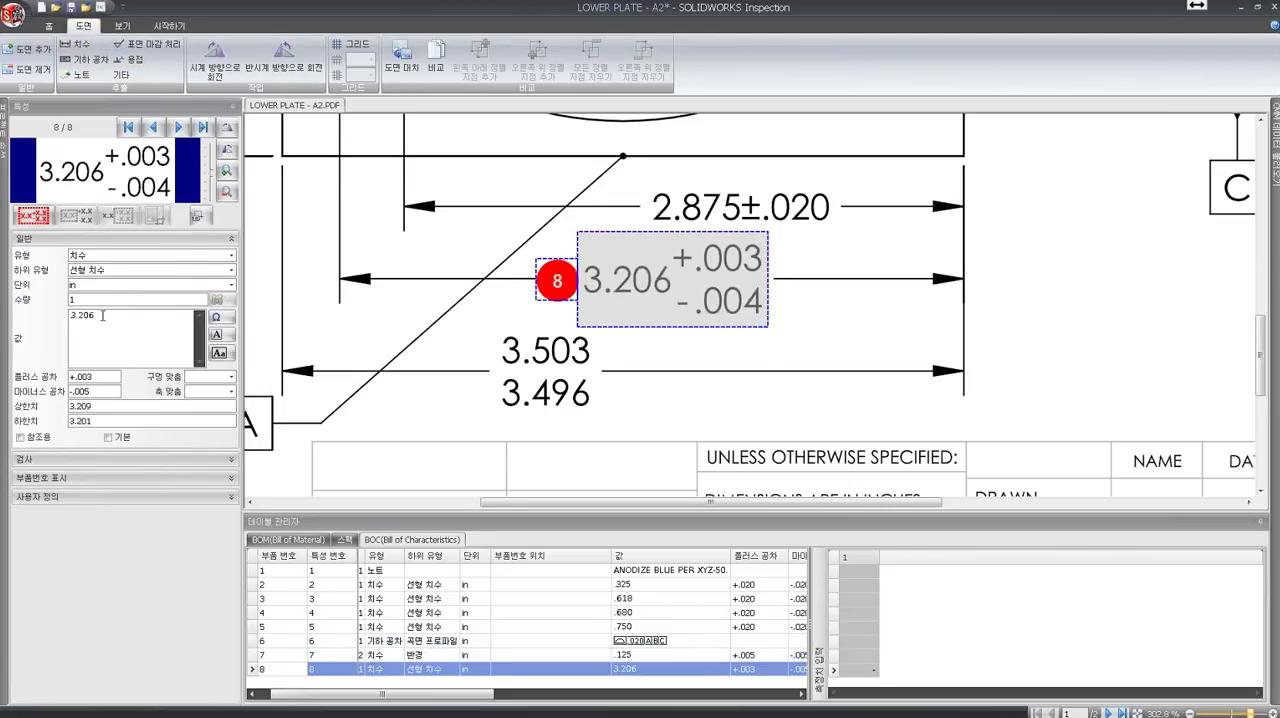
drag(102, 315, 68, 316)
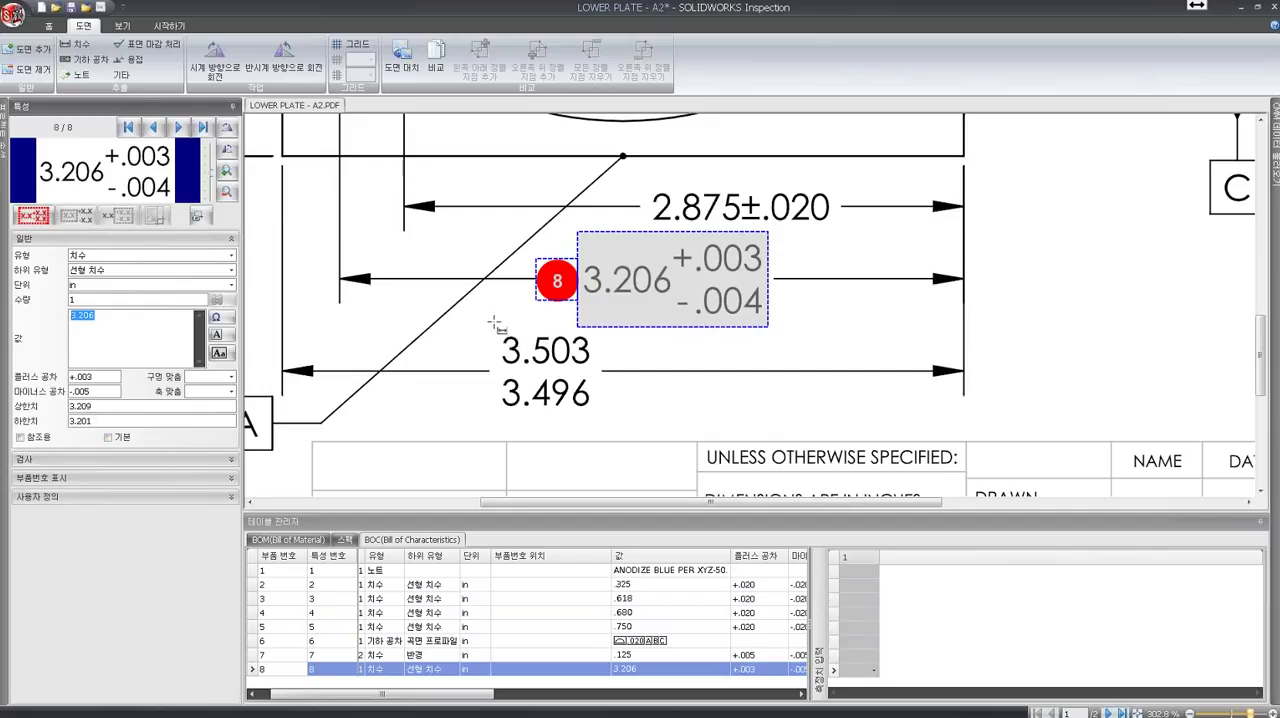
- Extract the 3.503 / 3.496 limit dimension as a characteristic and check its value and limits
drag(494, 325, 598, 423)
click(115, 421)
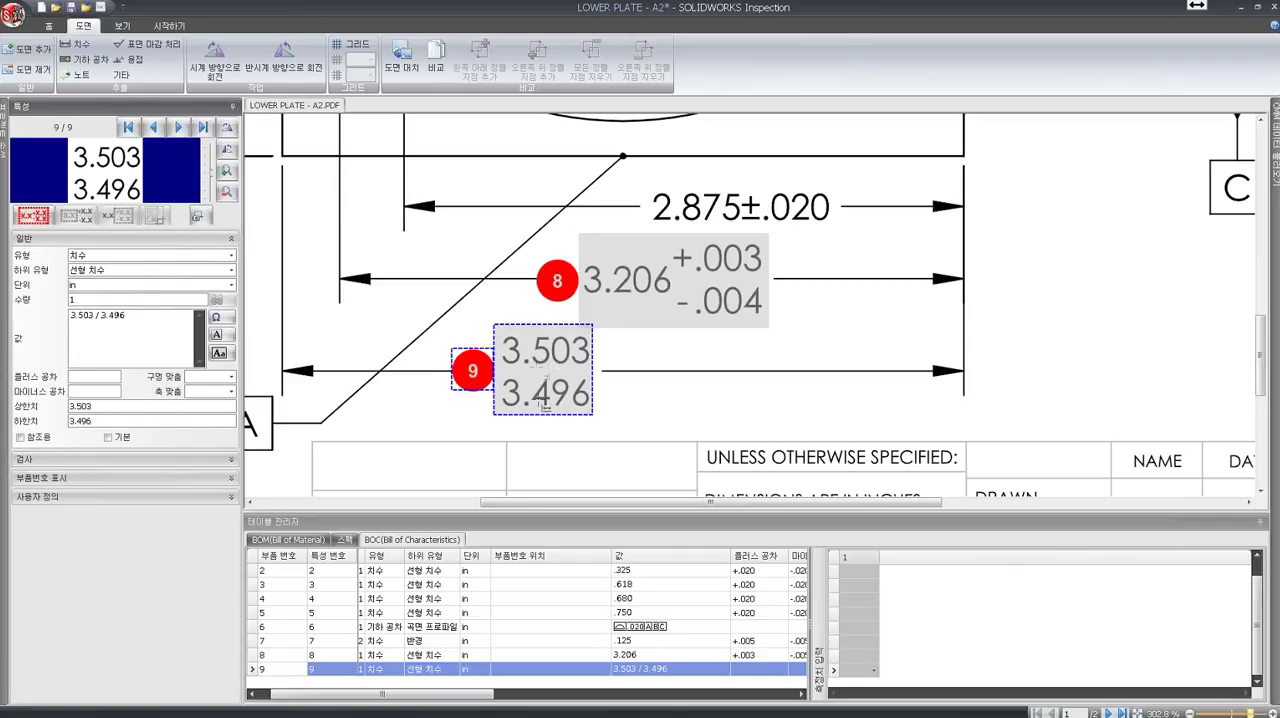
drag(150, 318, 54, 321)
drag(138, 317, 62, 322)
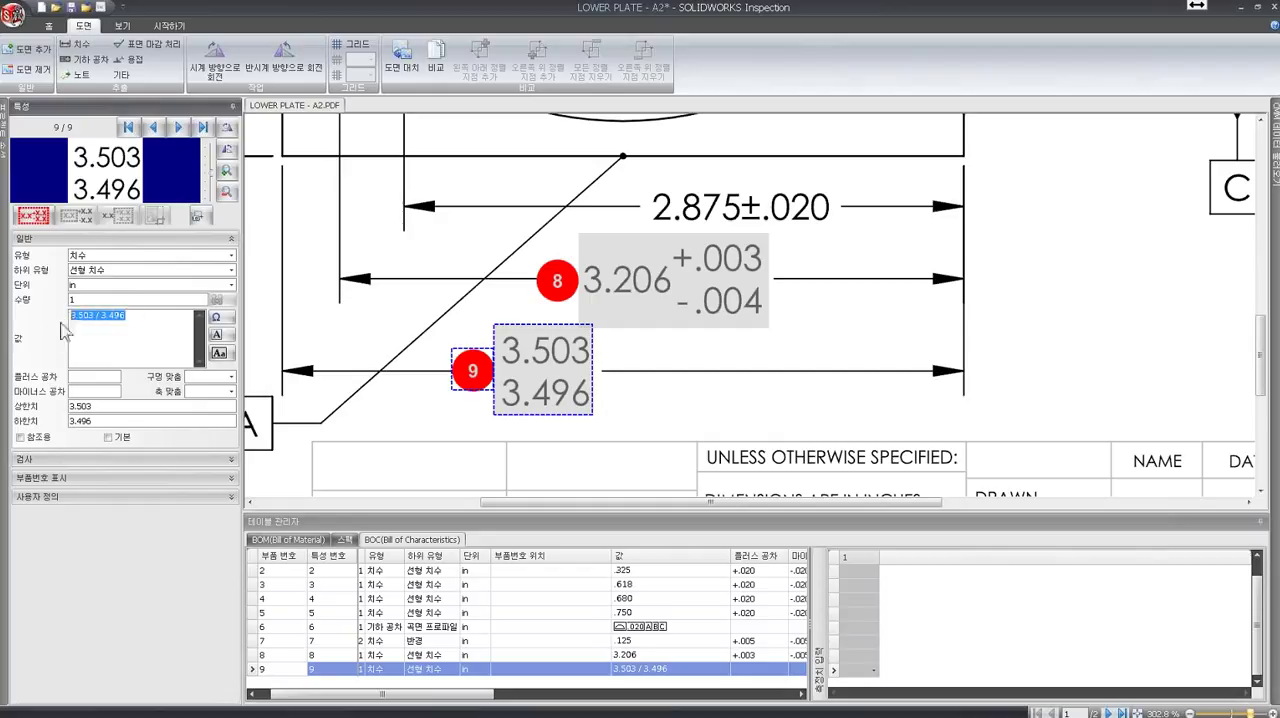
click(222, 517)
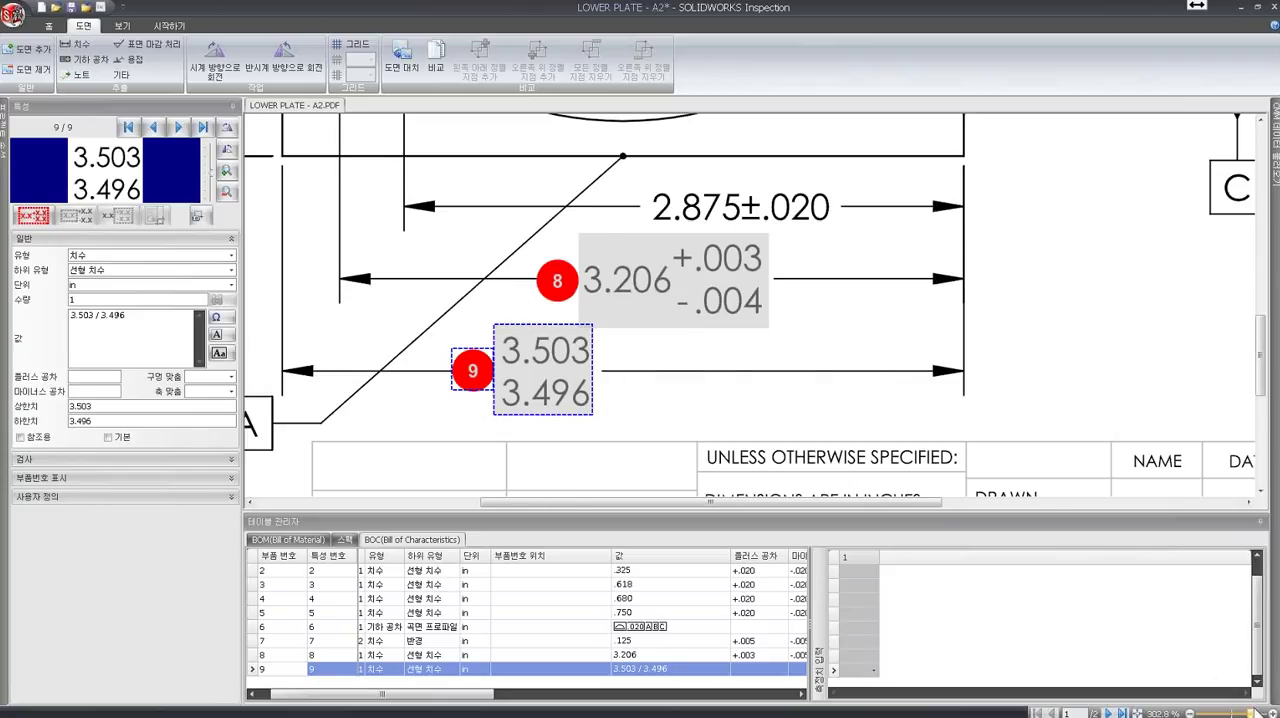
- Insert a new characteristic before the 3.206 entry in the Bill of Characteristics and extract the 2.875±.020 dimension into it
drag(1249, 713, 1237, 713)
drag(1263, 417, 1266, 372)
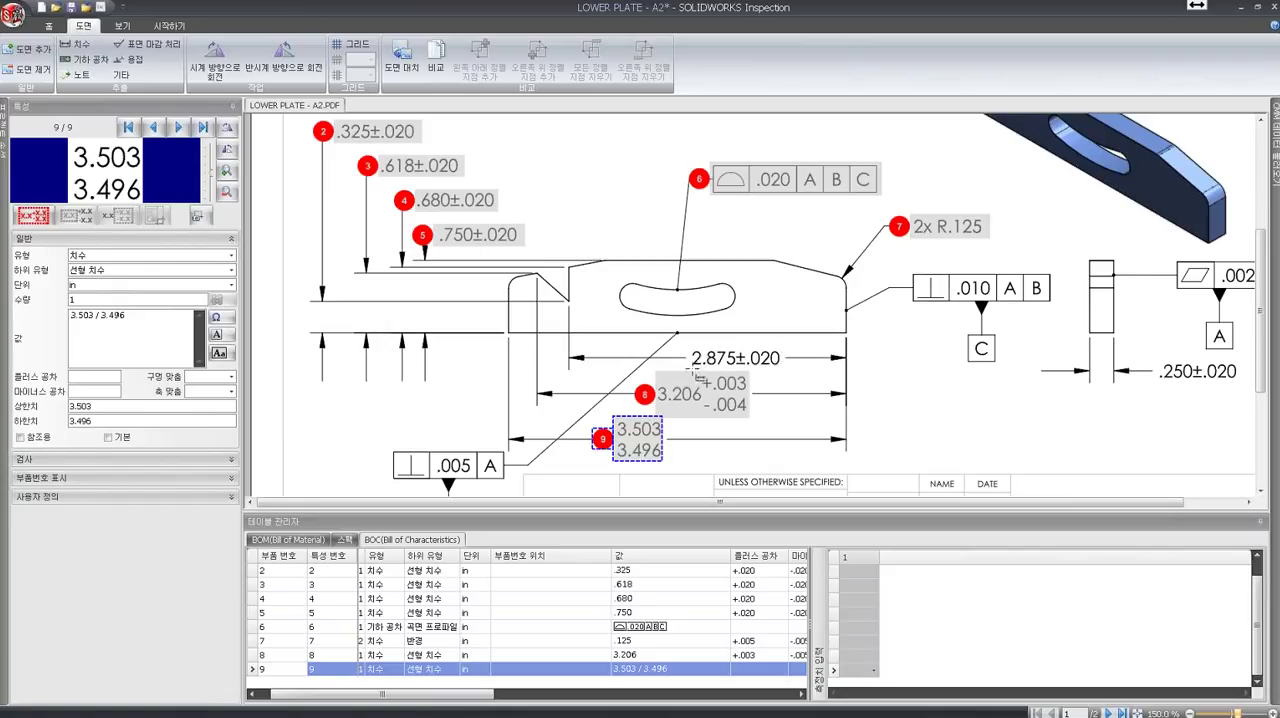
click(255, 656)
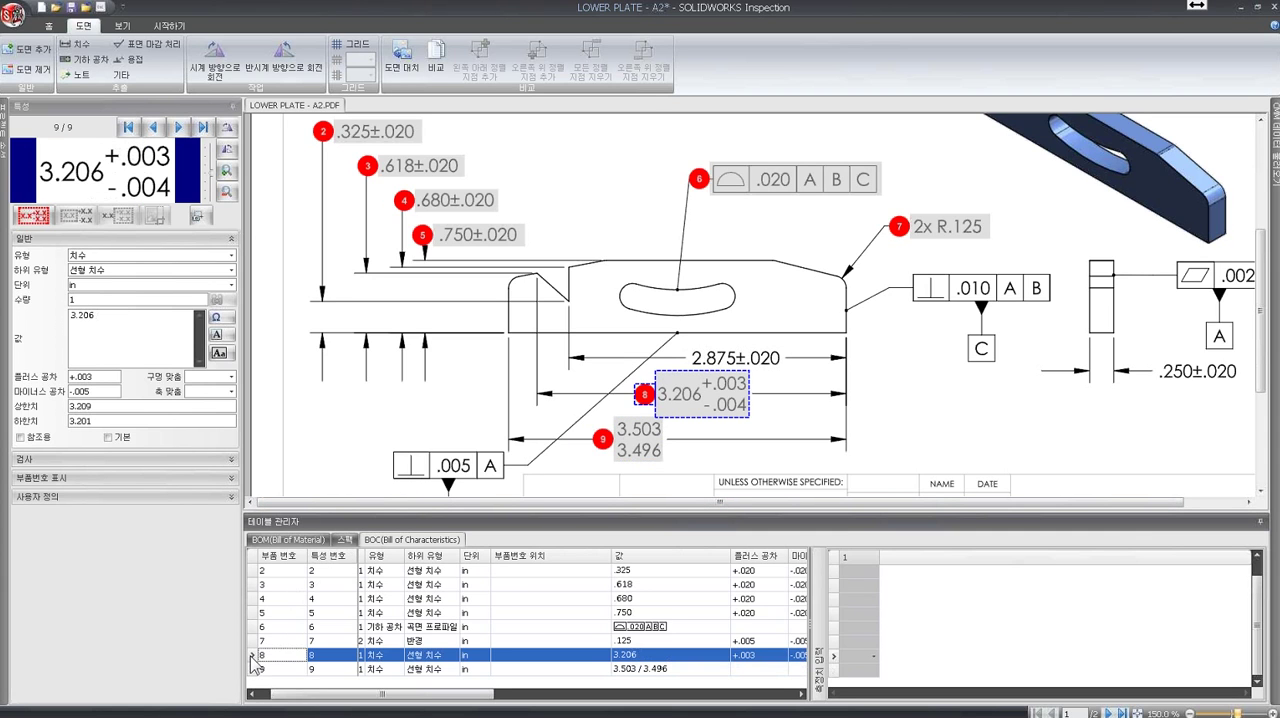
right_click(251, 657)
click(292, 562)
drag(688, 348, 779, 378)
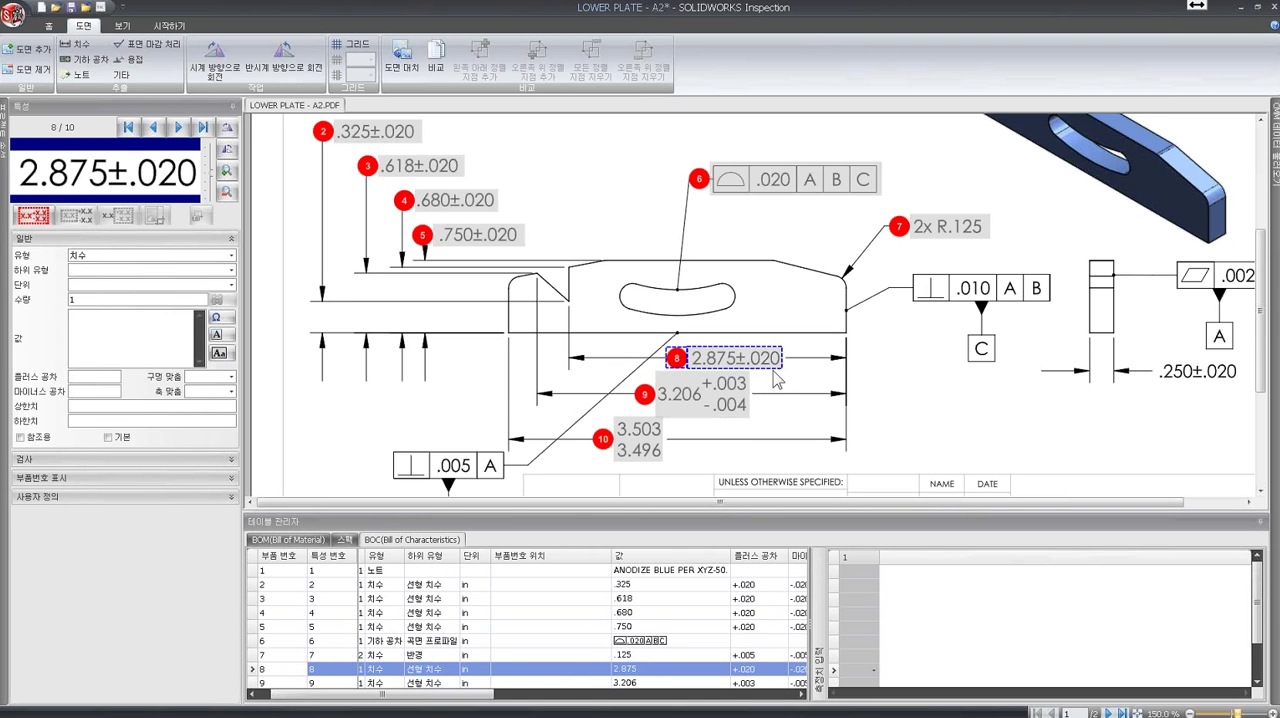
click(750, 414)
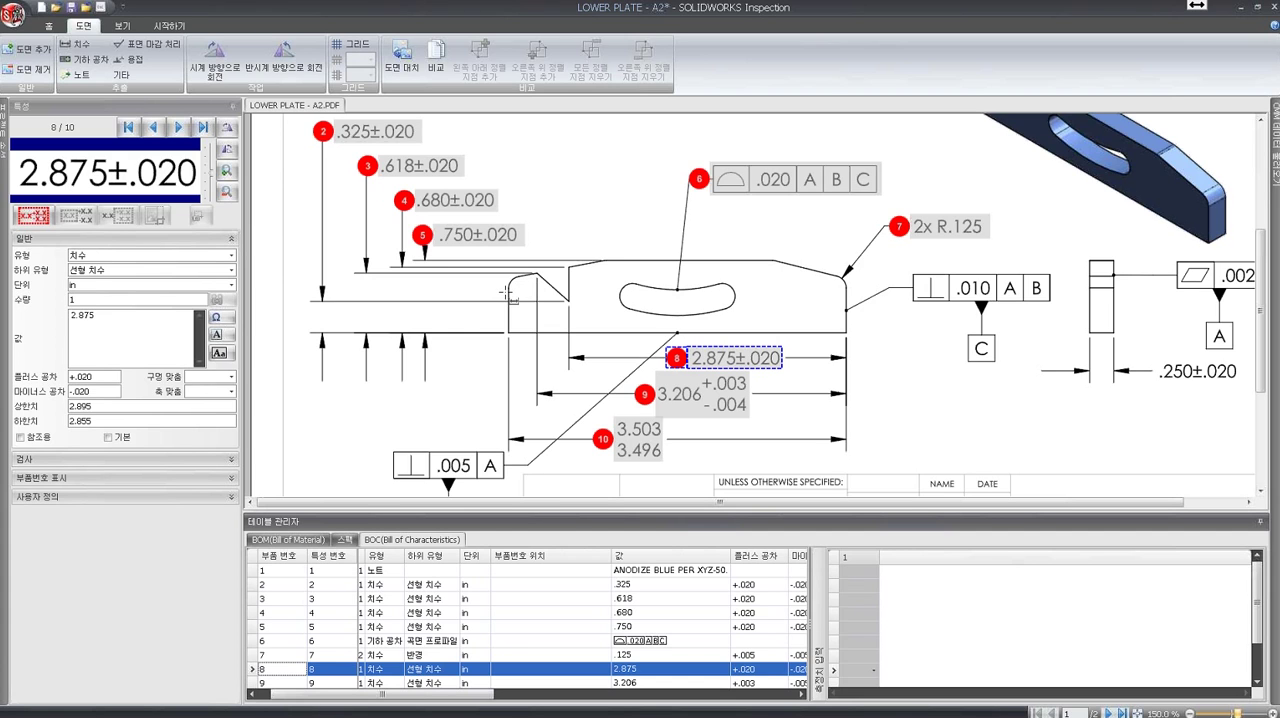
- Split the 2x R.125 radius characteristic into a separate entry for each instance
click(258, 655)
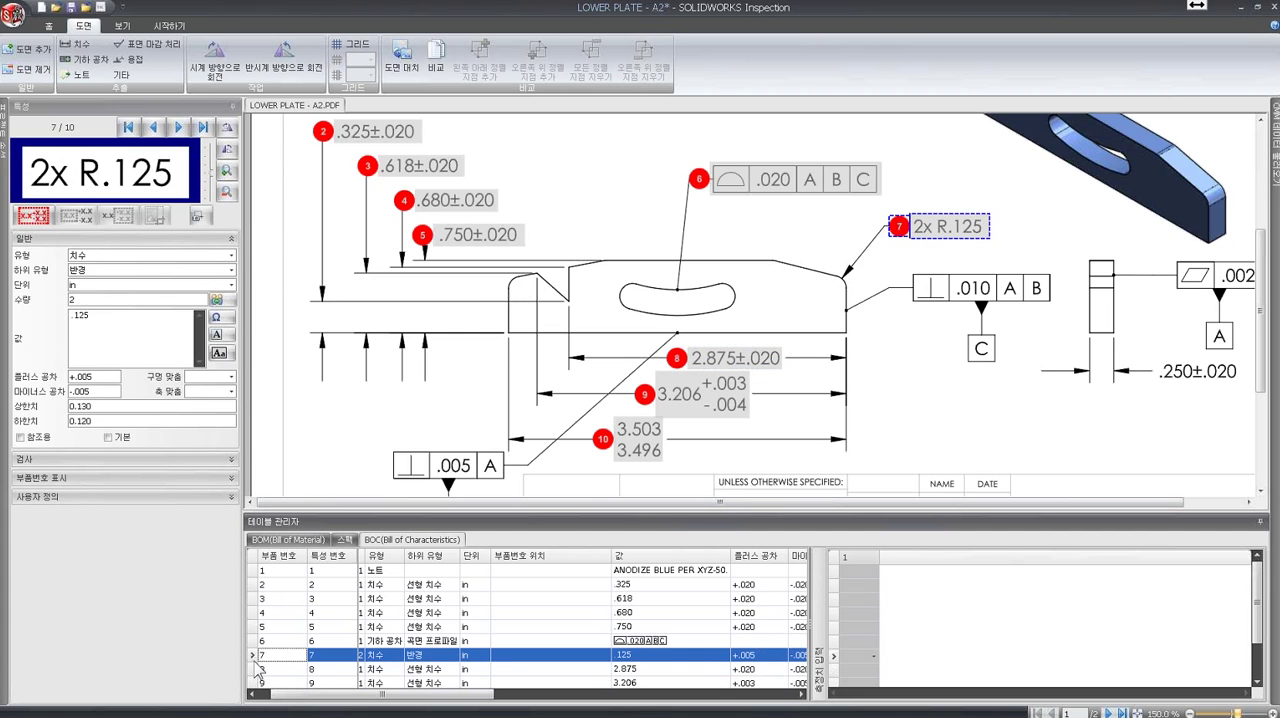
click(226, 306)
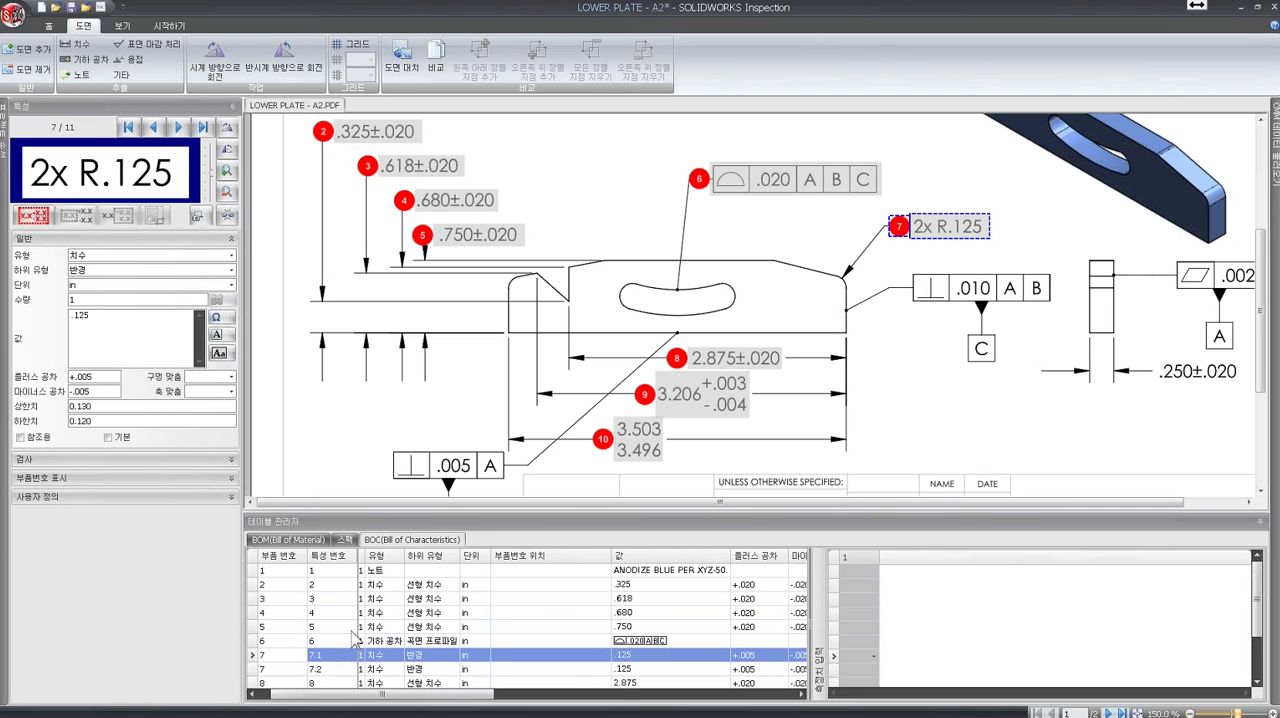
scroll(1265, 620, down, 1)
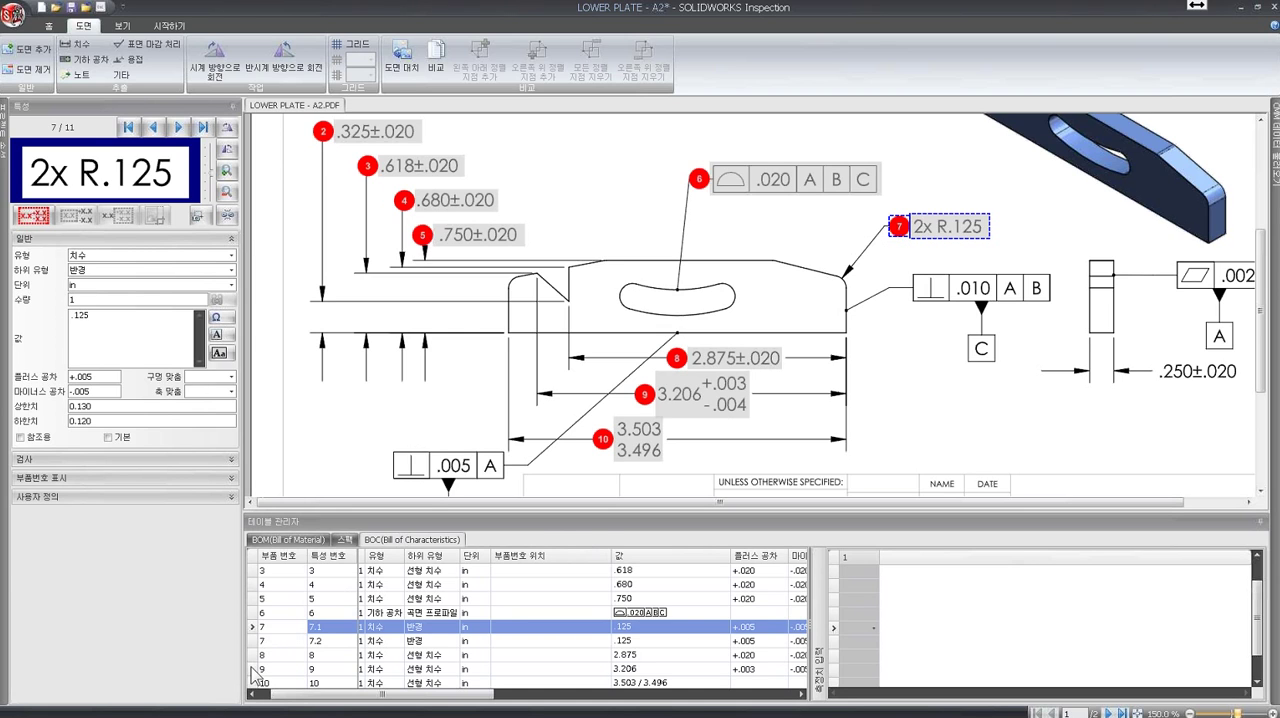
- Mark the 2.875 and 3.206 dimensions together as key (주요) characteristics and check their flags in the Bill of Characteristics
click(261, 656)
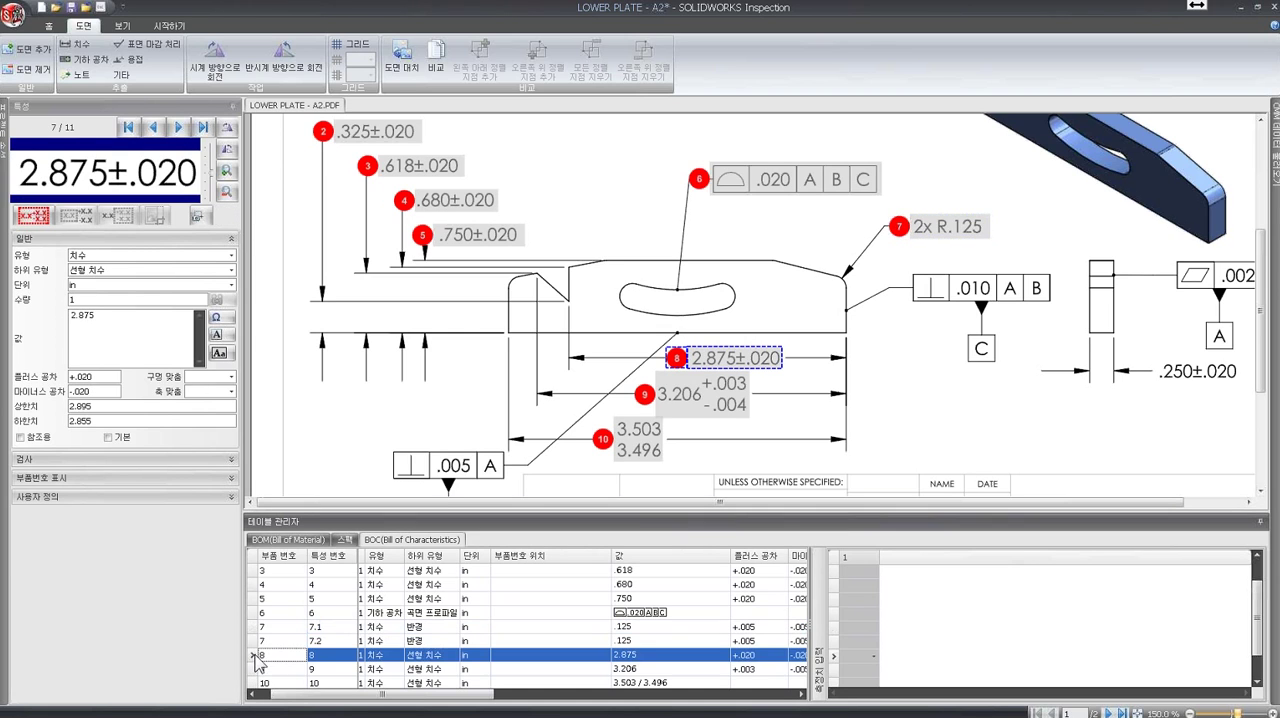
shift+click(258, 668)
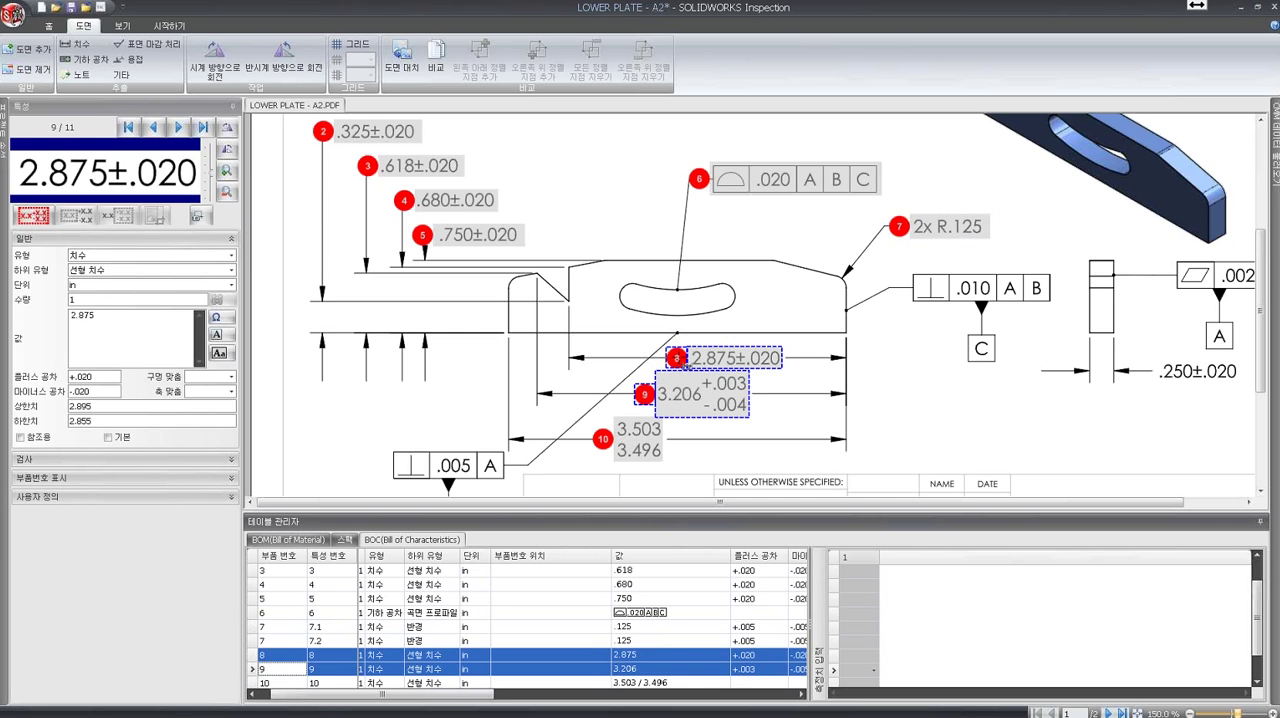
click(231, 460)
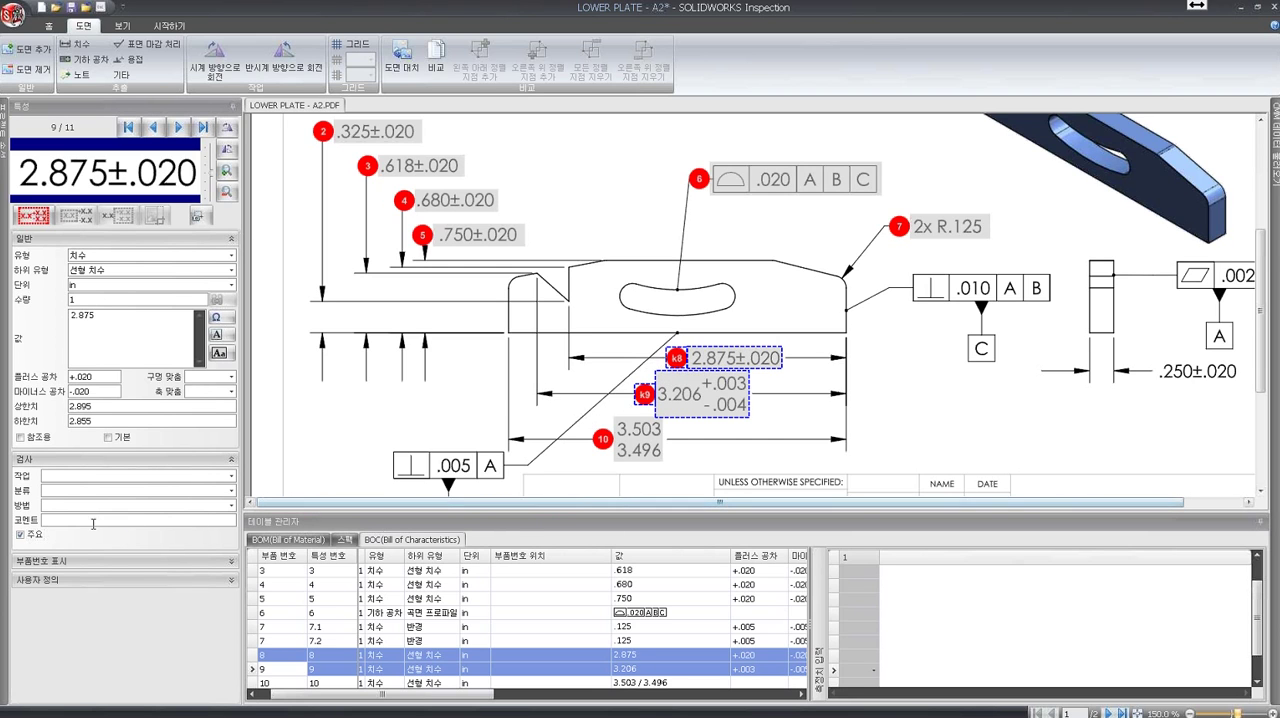
drag(490, 694, 788, 700)
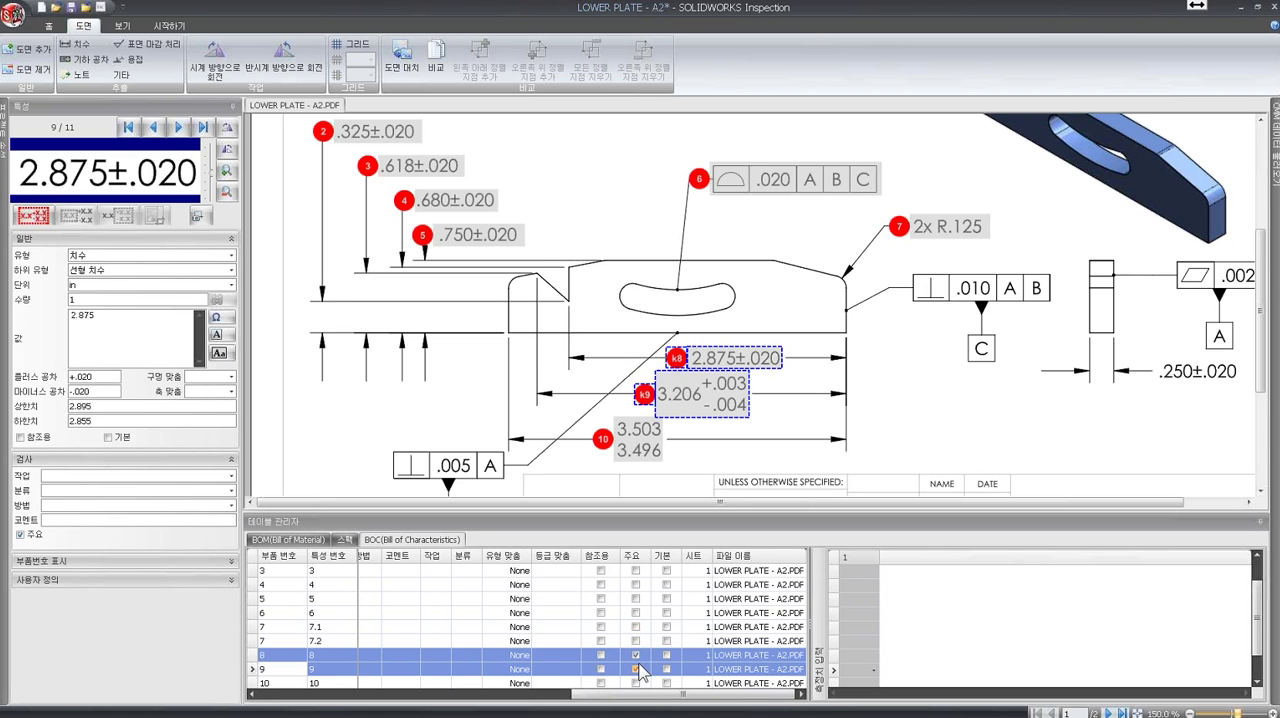
drag(648, 703, 316, 712)
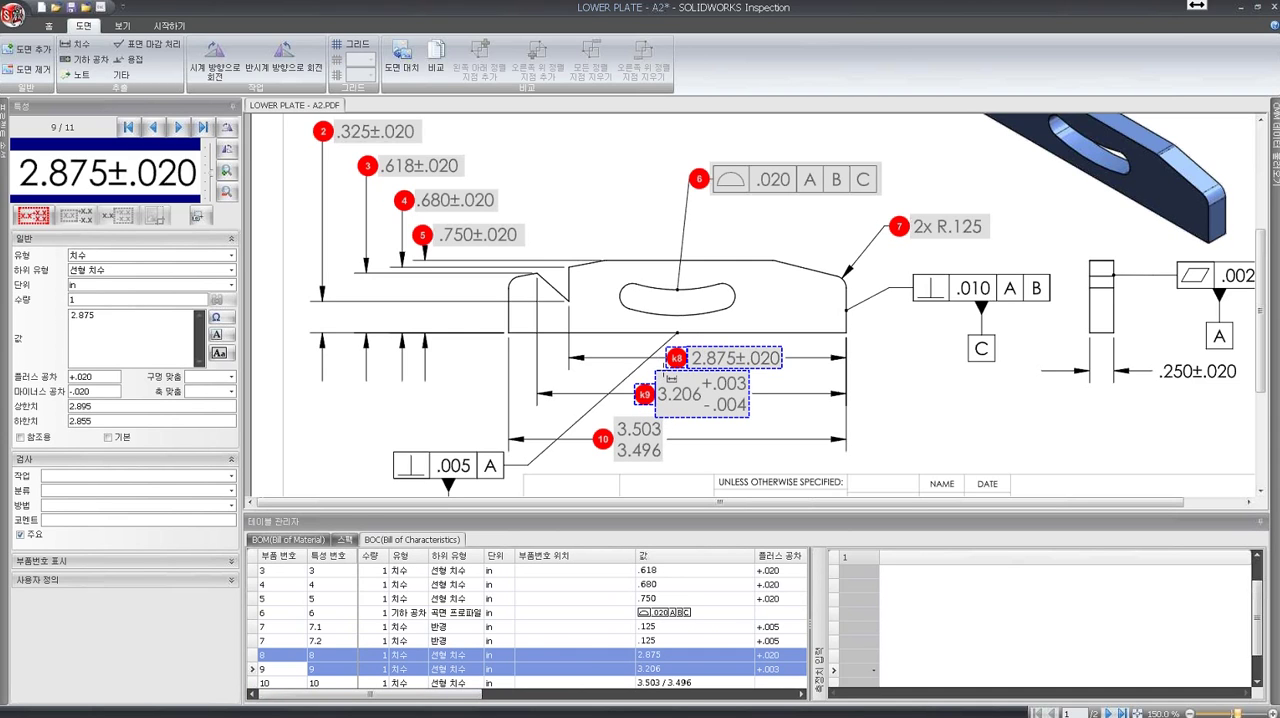
- Review the project's balloon options for the key characteristic ID and its position, leaving the settings unchanged
click(49, 25)
click(479, 58)
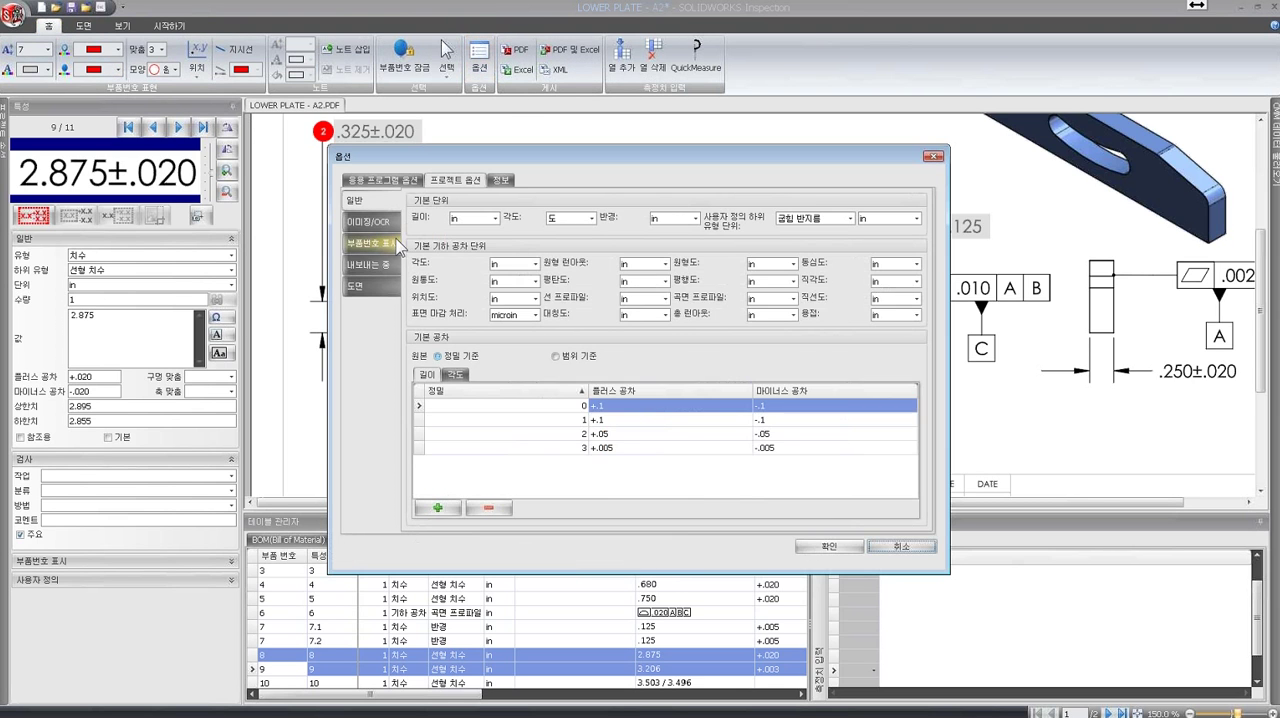
click(381, 256)
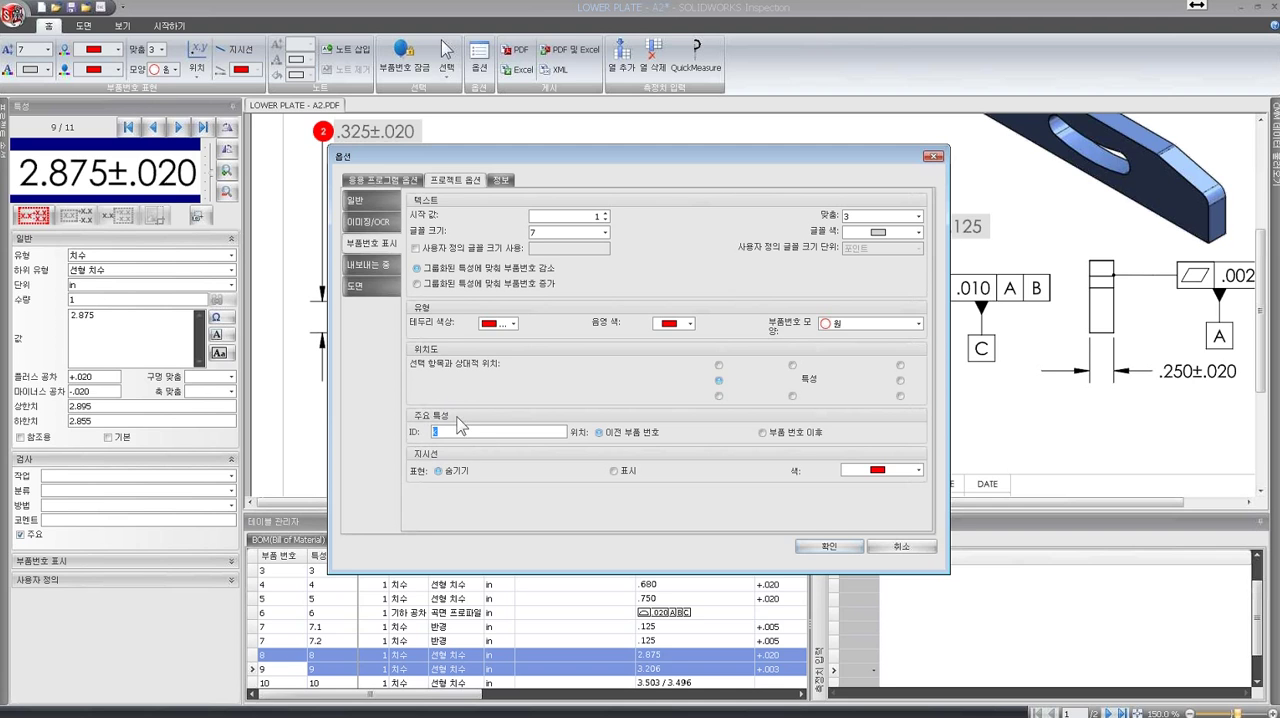
click(901, 546)
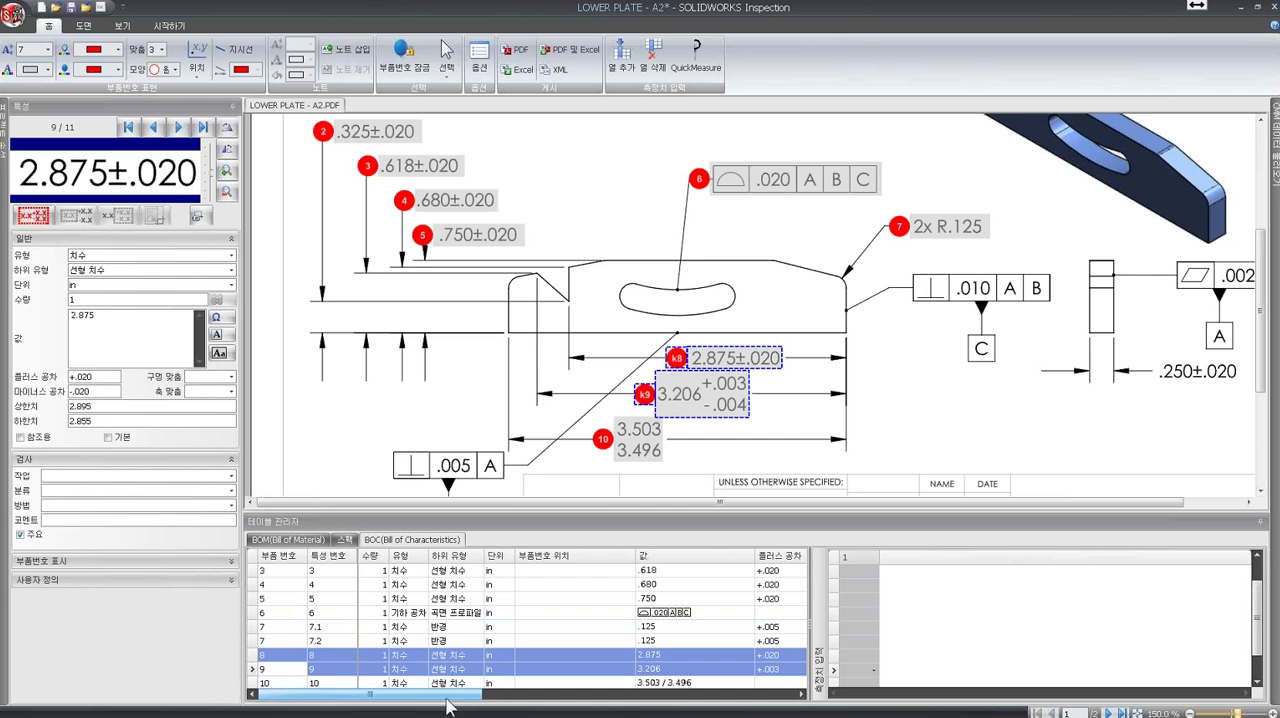
- Try the triangle, hexagon and diamond balloon shapes on characteristics 3 to 6 together, settling on the triangle (삼각형)
click(256, 573)
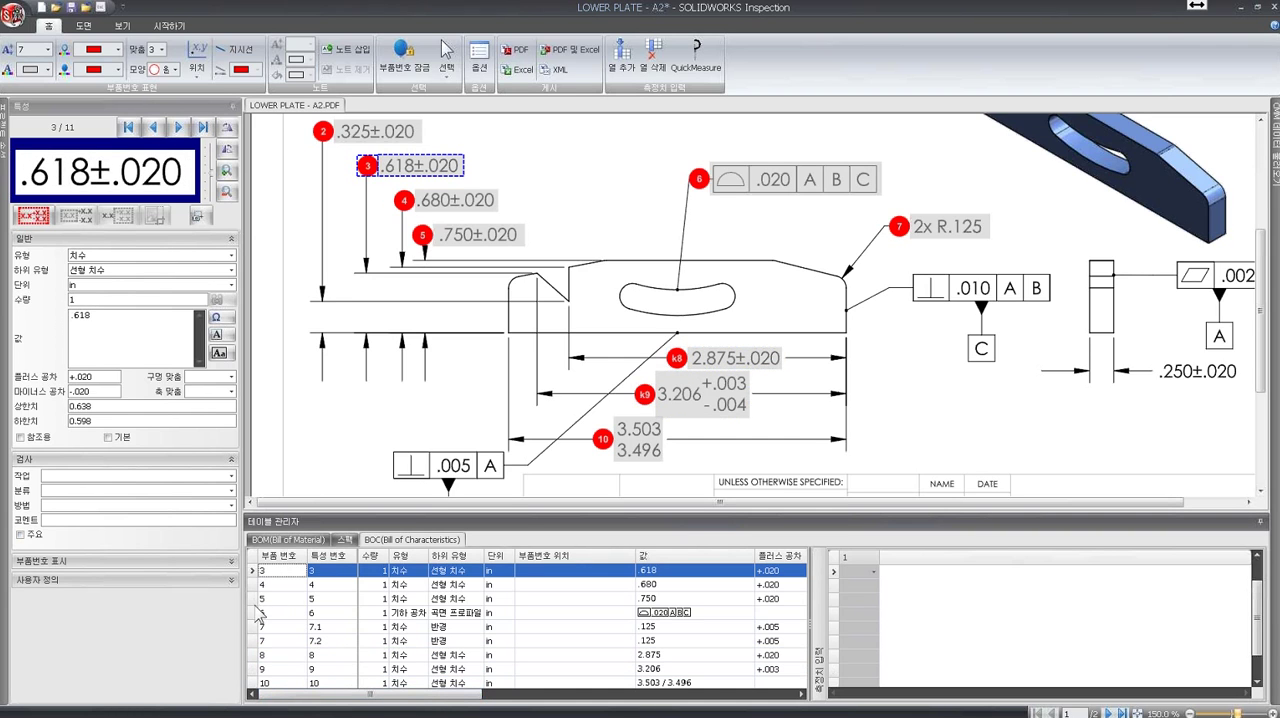
shift+click(258, 613)
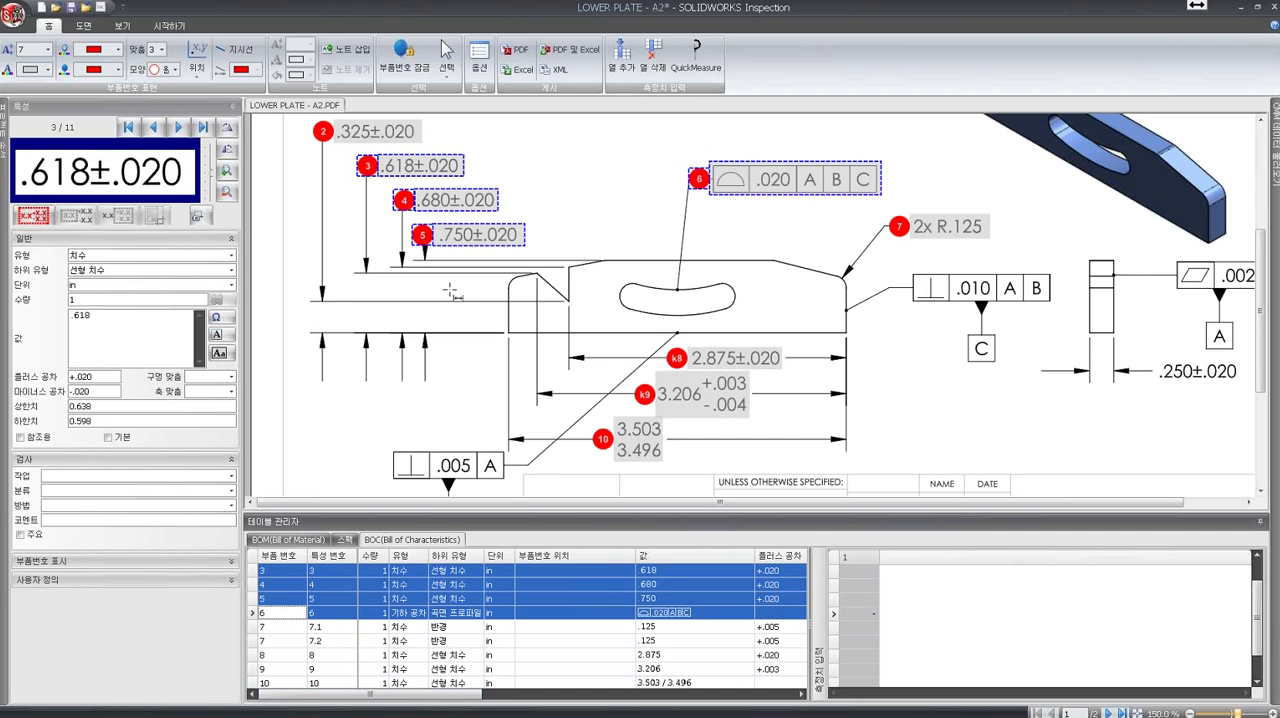
click(231, 561)
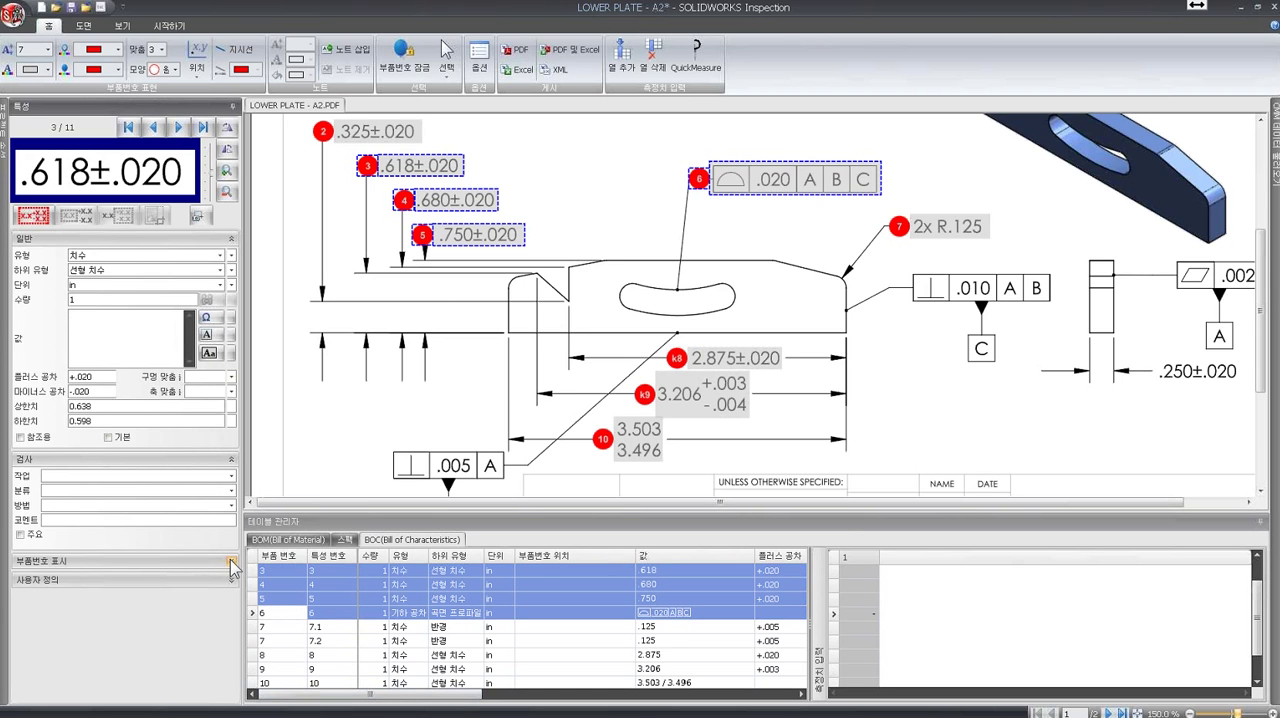
click(176, 504)
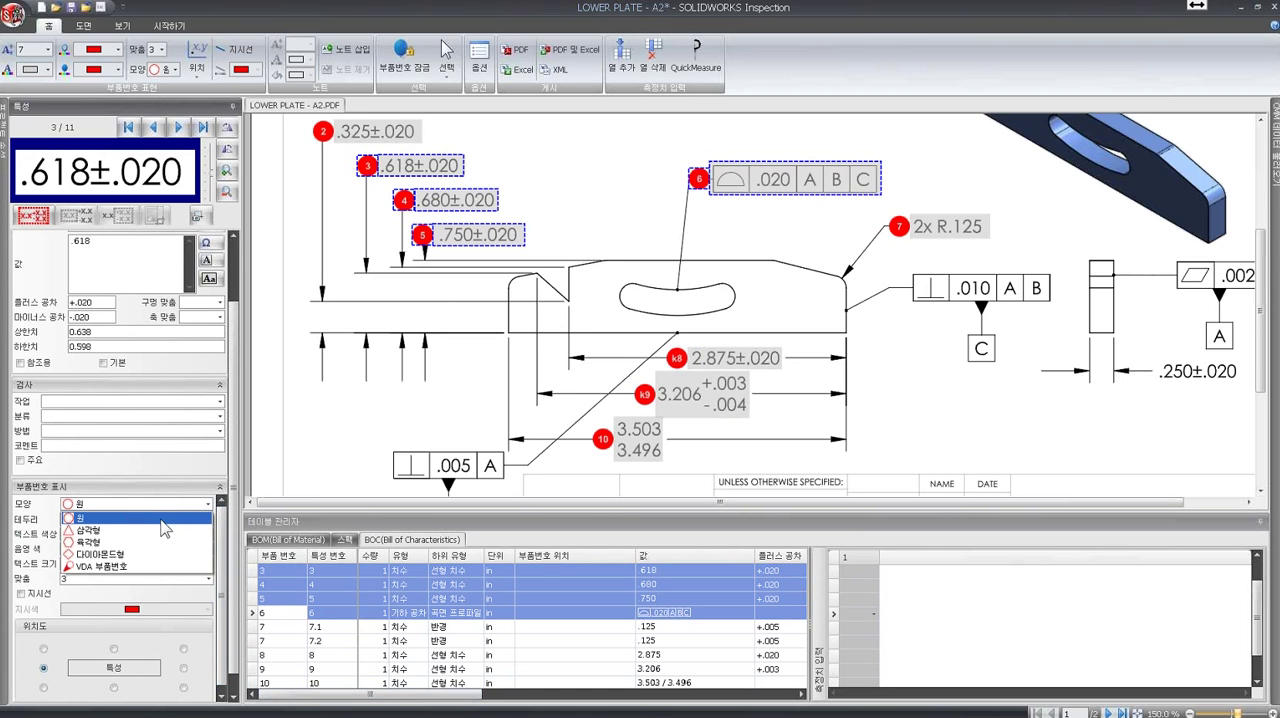
click(150, 530)
click(163, 504)
click(150, 541)
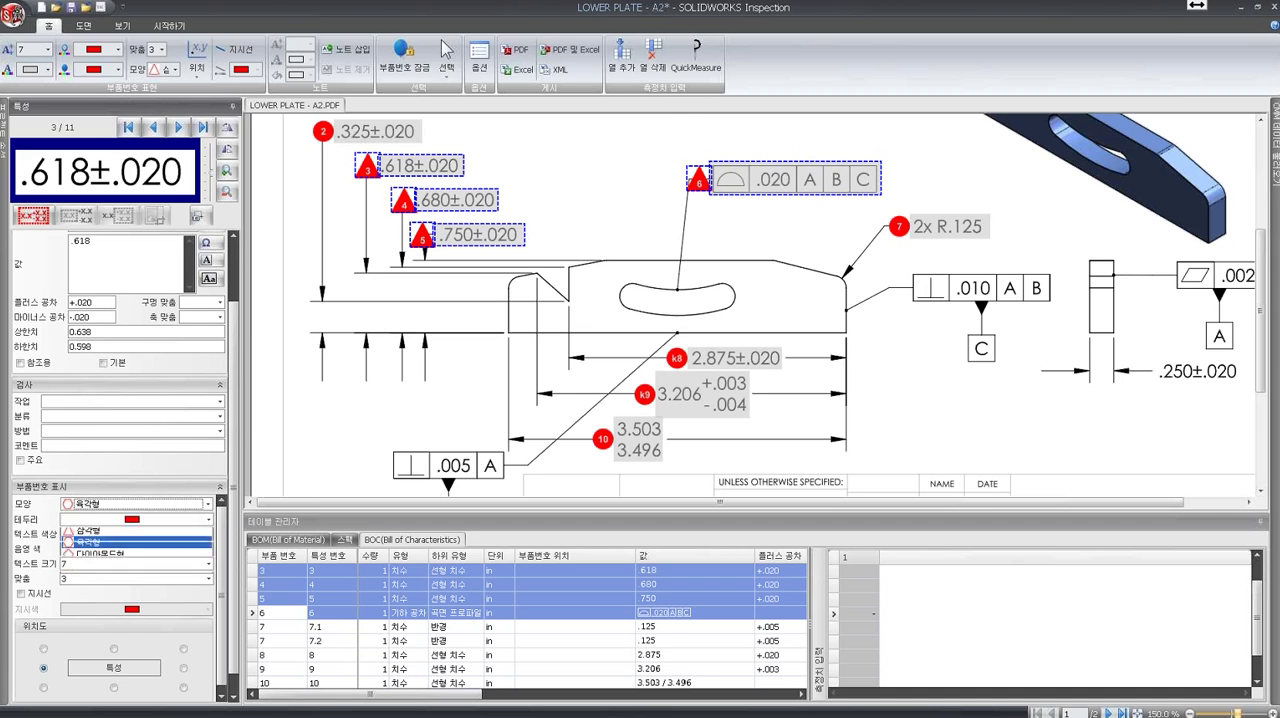
click(152, 504)
click(137, 550)
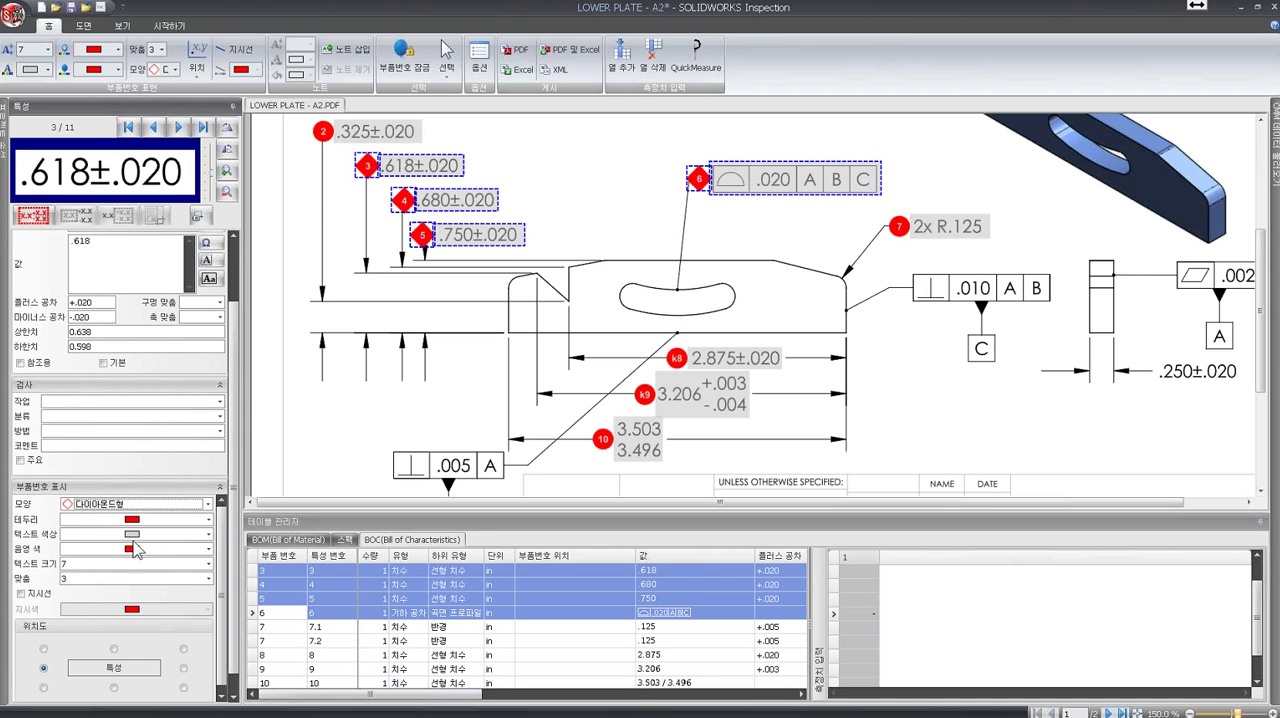
click(138, 506)
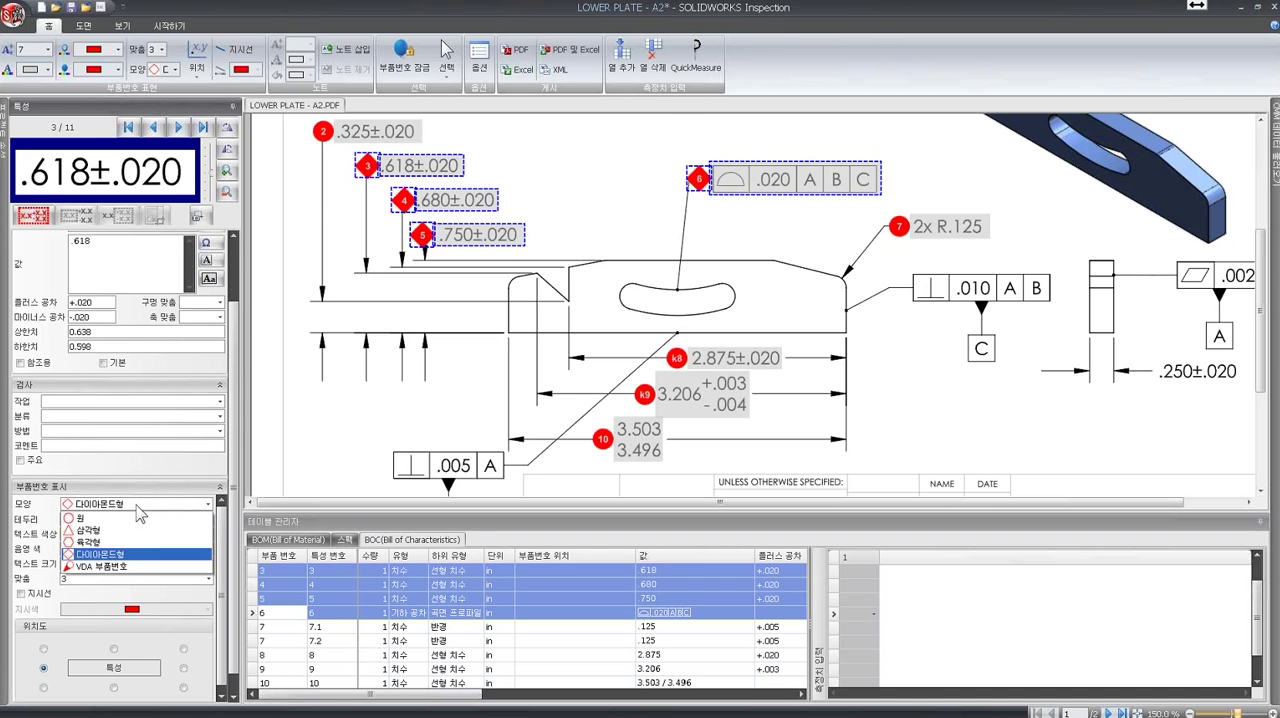
click(121, 531)
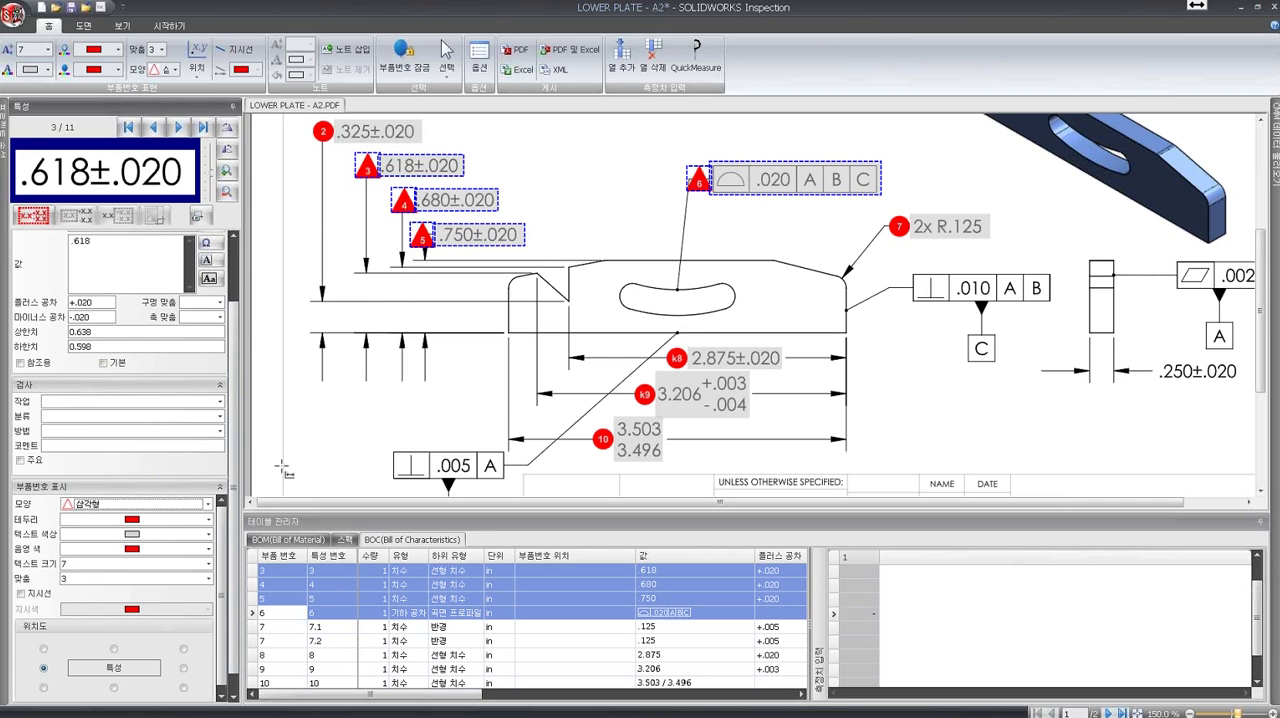
- Recolor the balloons of characteristics 3 to 6 with a light border, black text and light blue shading
click(208, 520)
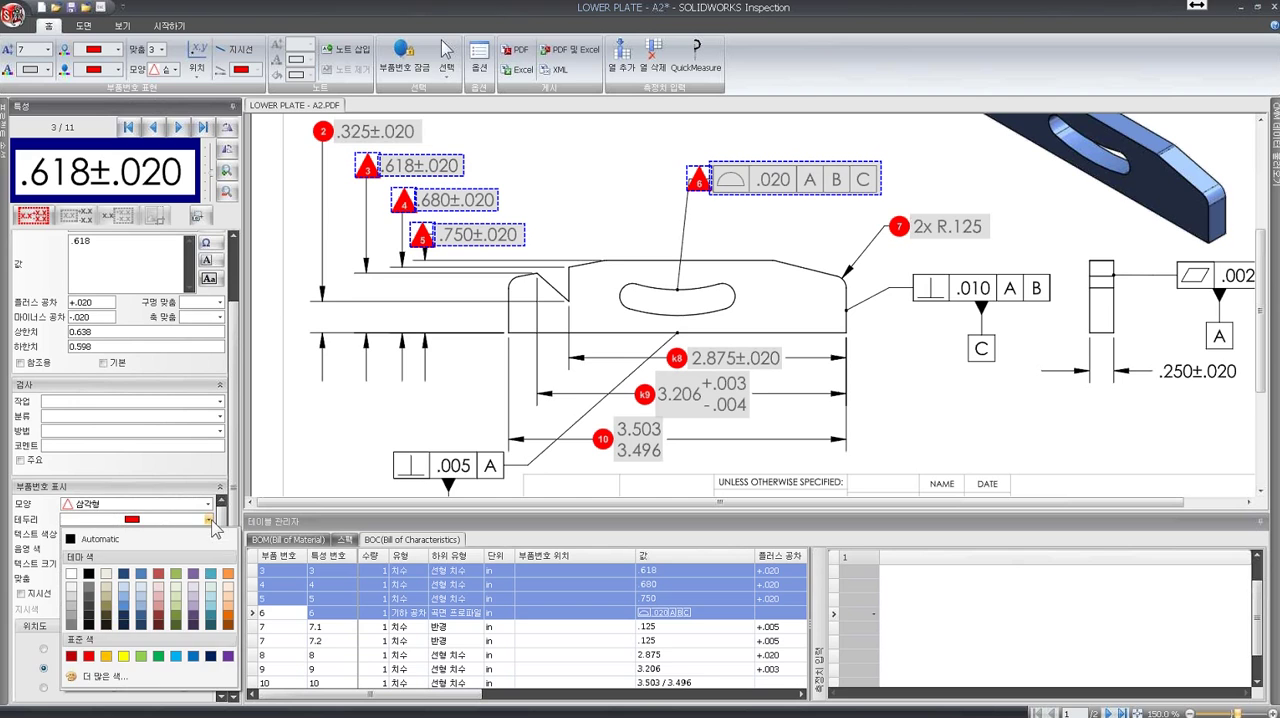
click(221, 592)
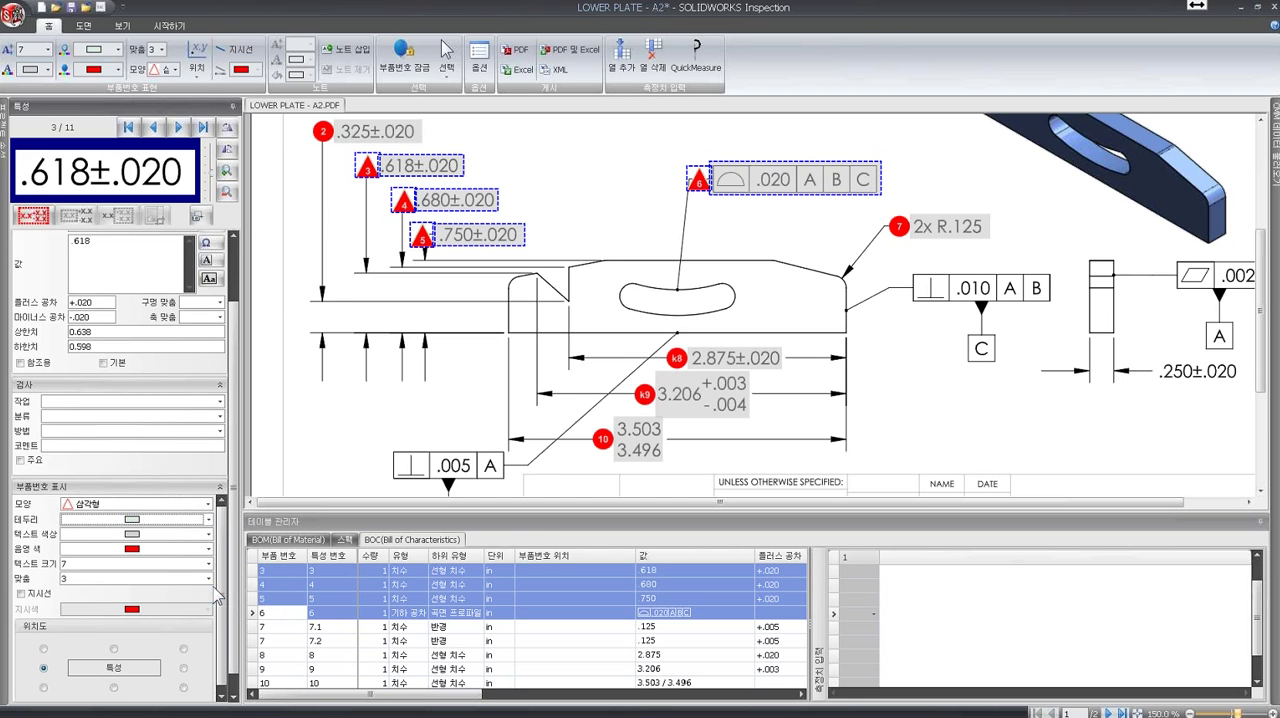
click(208, 534)
click(91, 589)
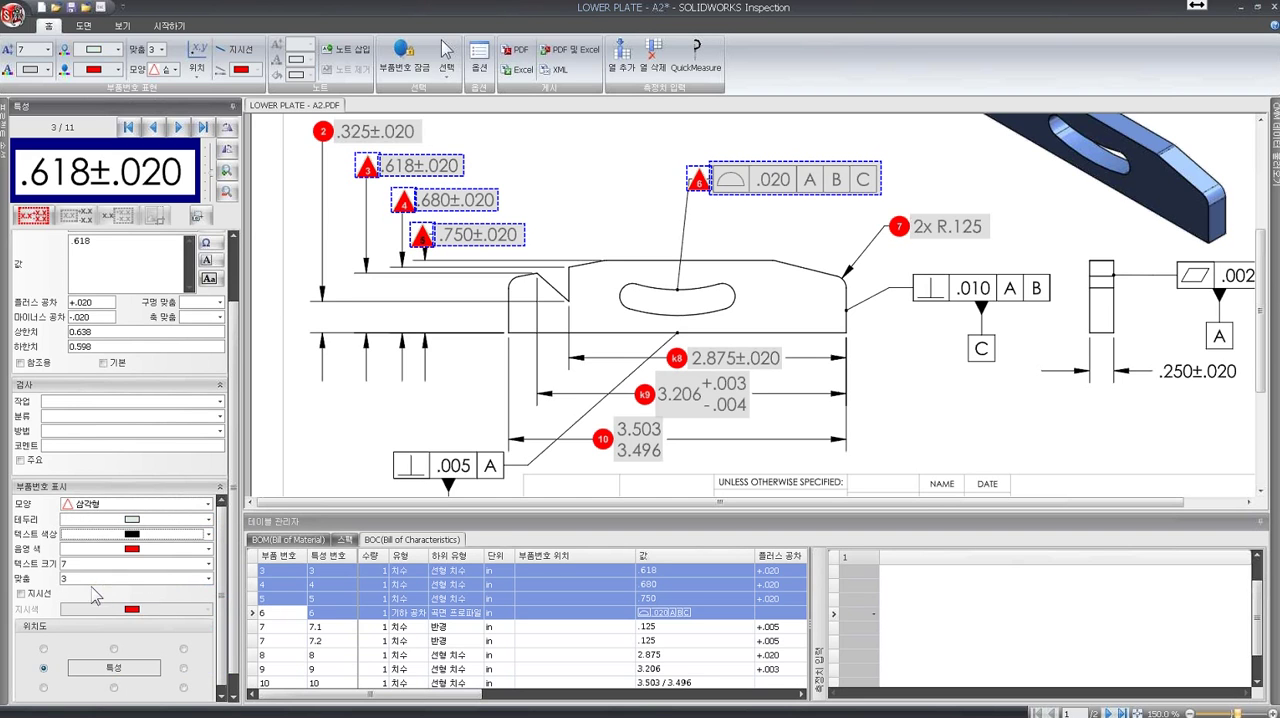
click(209, 548)
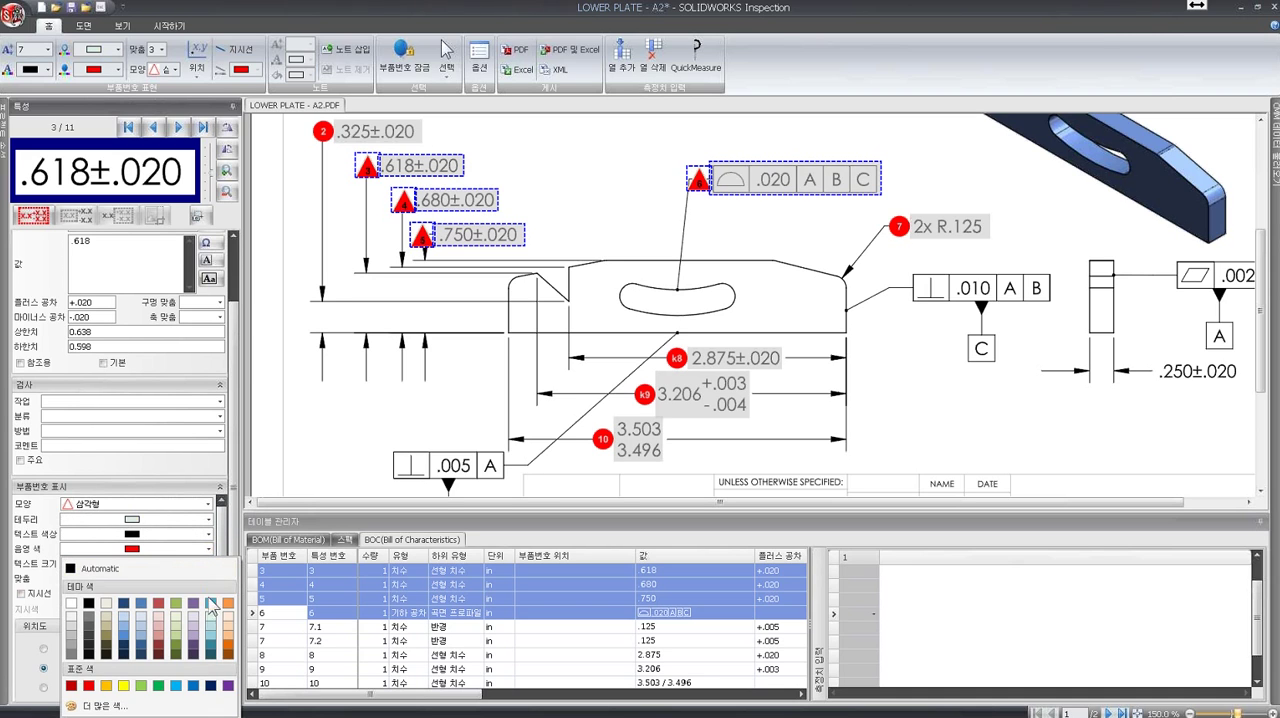
click(212, 628)
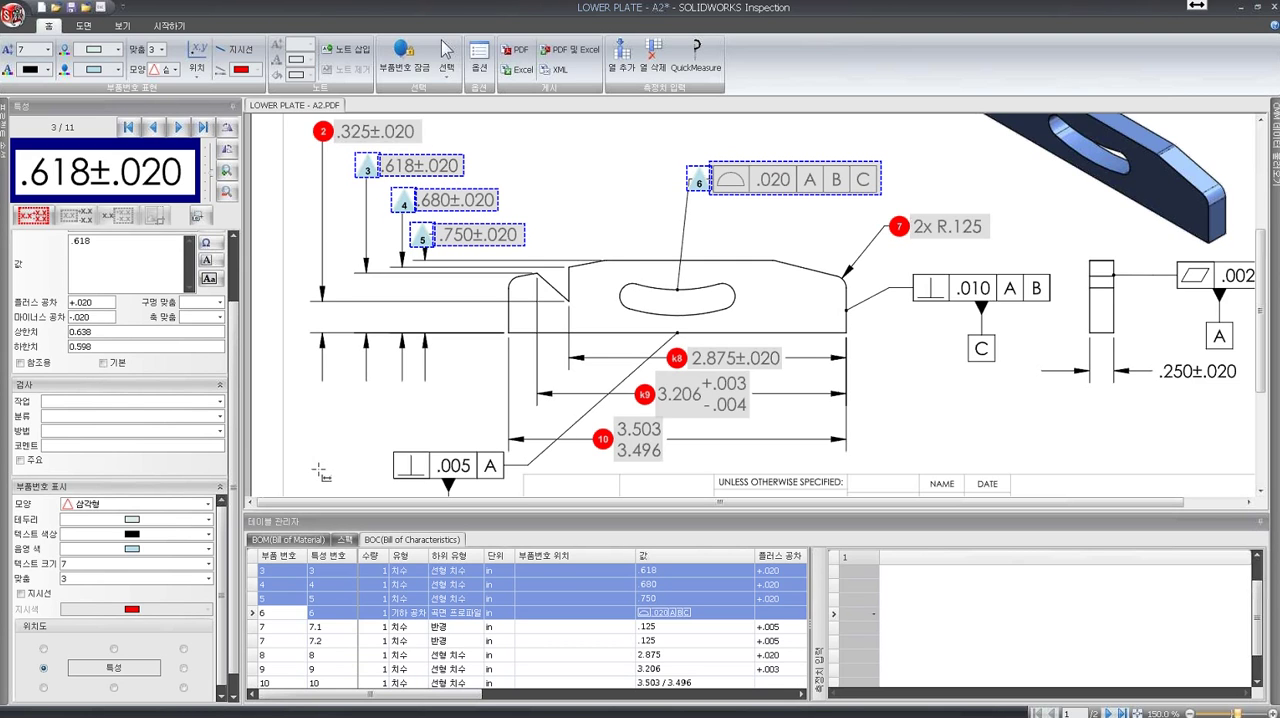
- Show the Bill of Material table and add the PARTS LIST-PL2.pdf drawing to the project
click(290, 540)
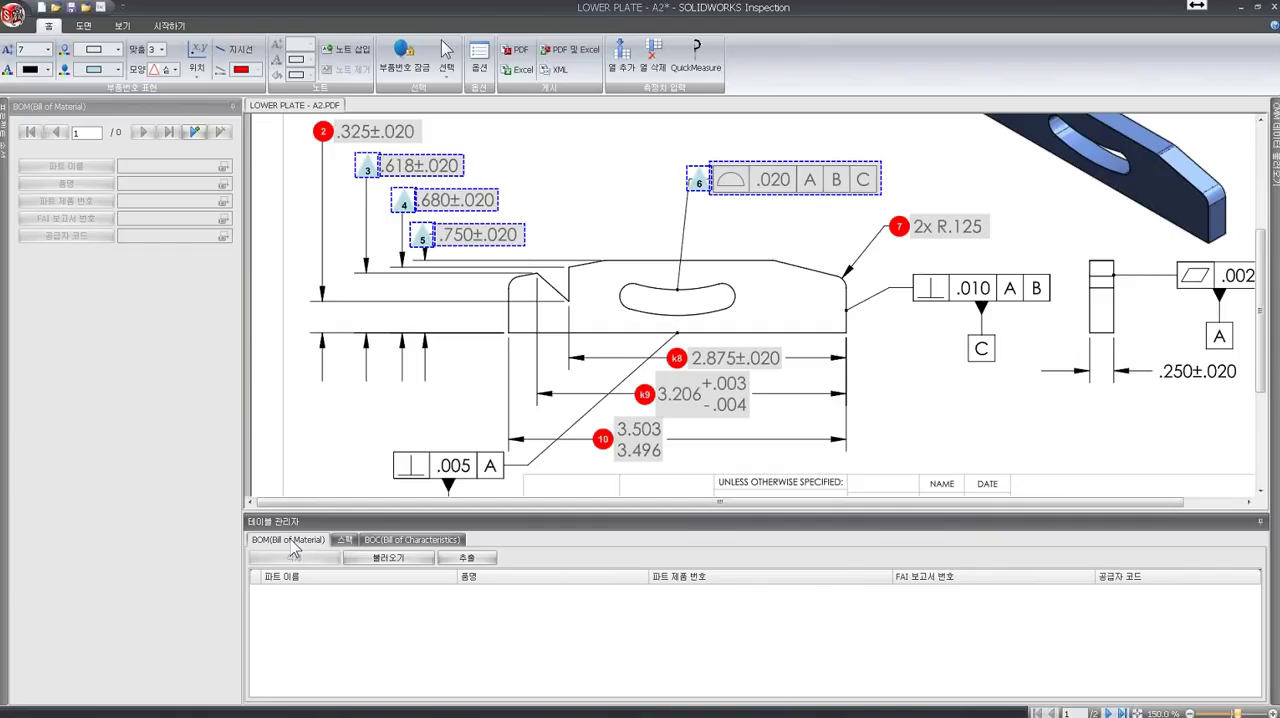
click(84, 25)
click(38, 54)
click(447, 234)
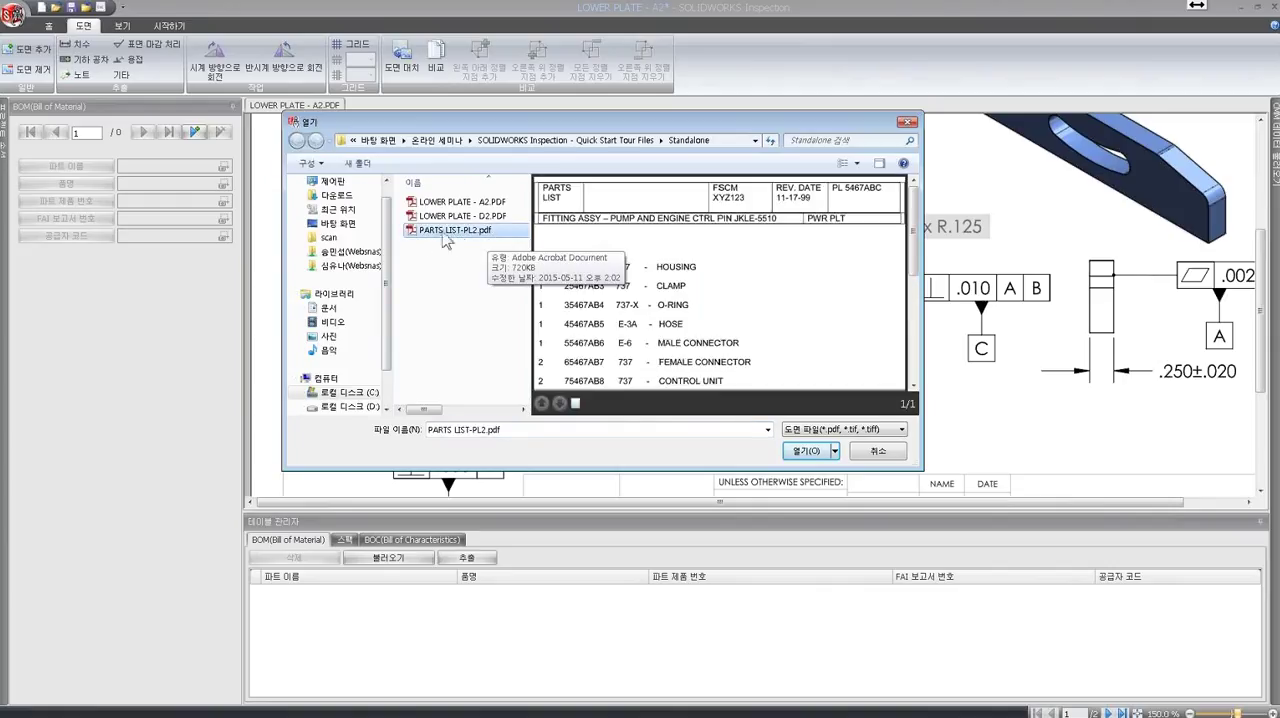
click(800, 451)
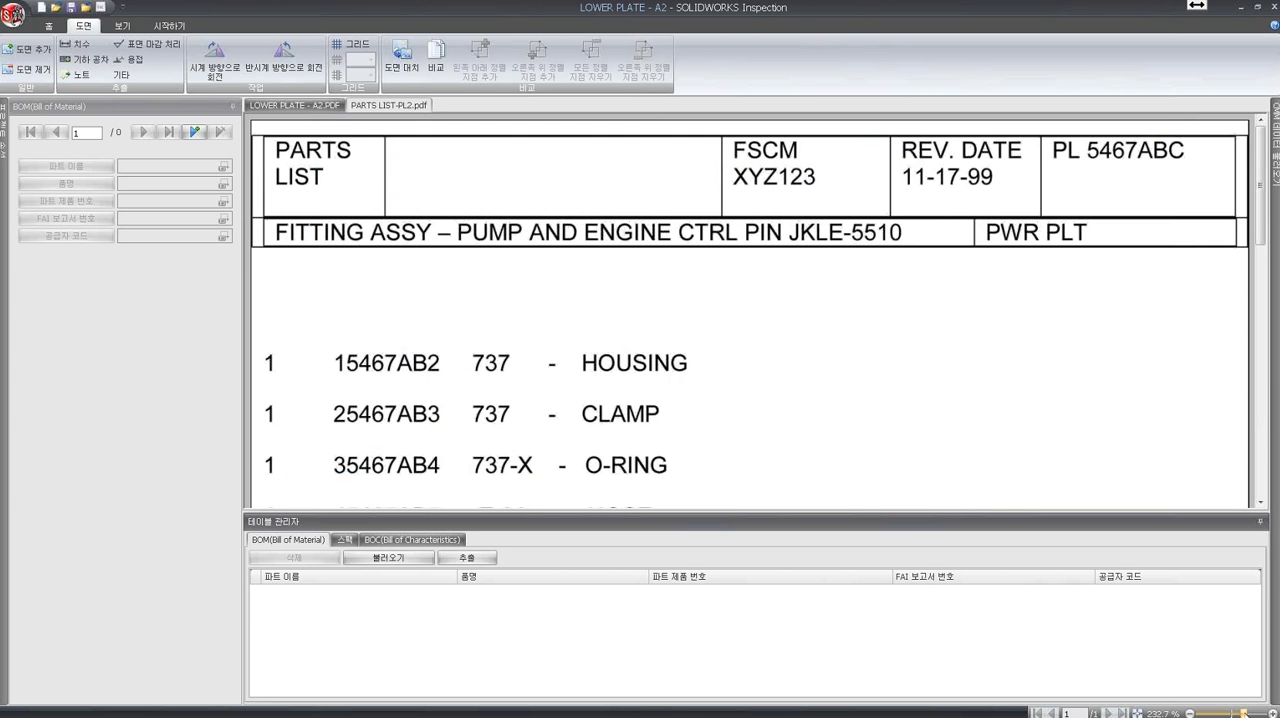
- Extract the parts list table from the part number through the description columns, covering the HOUSING to BUSHING rows
drag(1244, 714, 1238, 714)
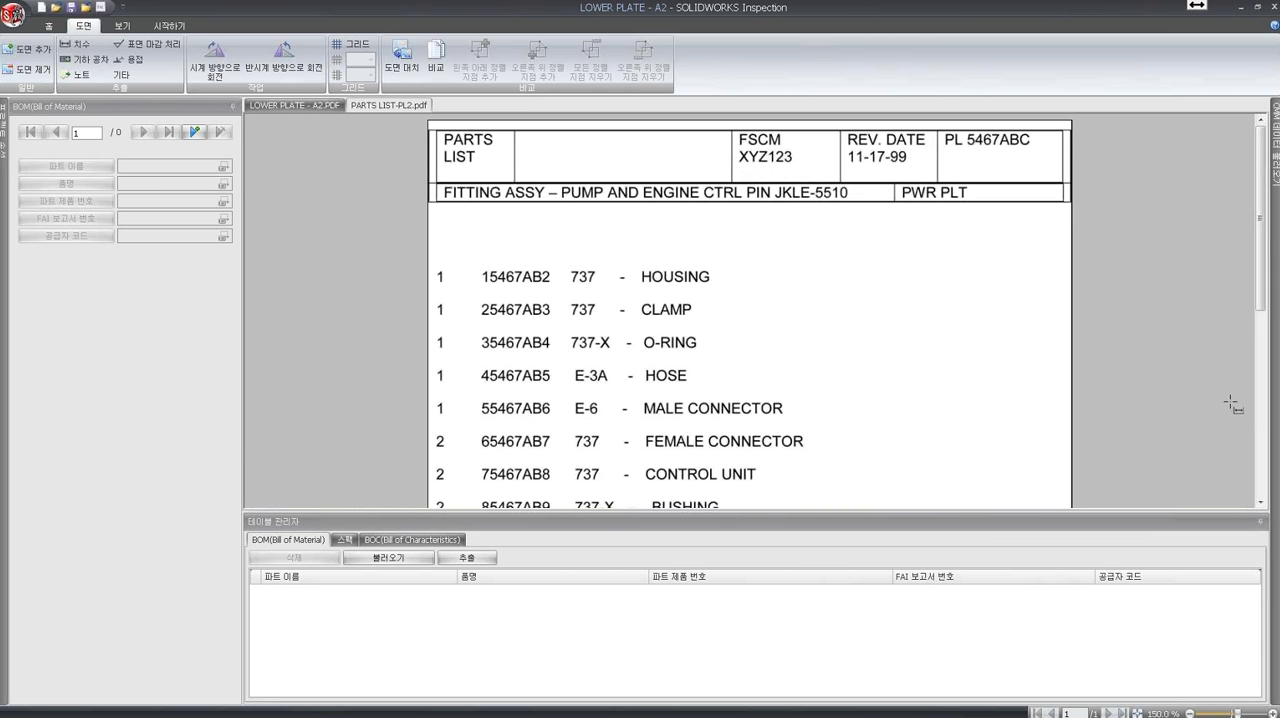
drag(1262, 226, 1262, 270)
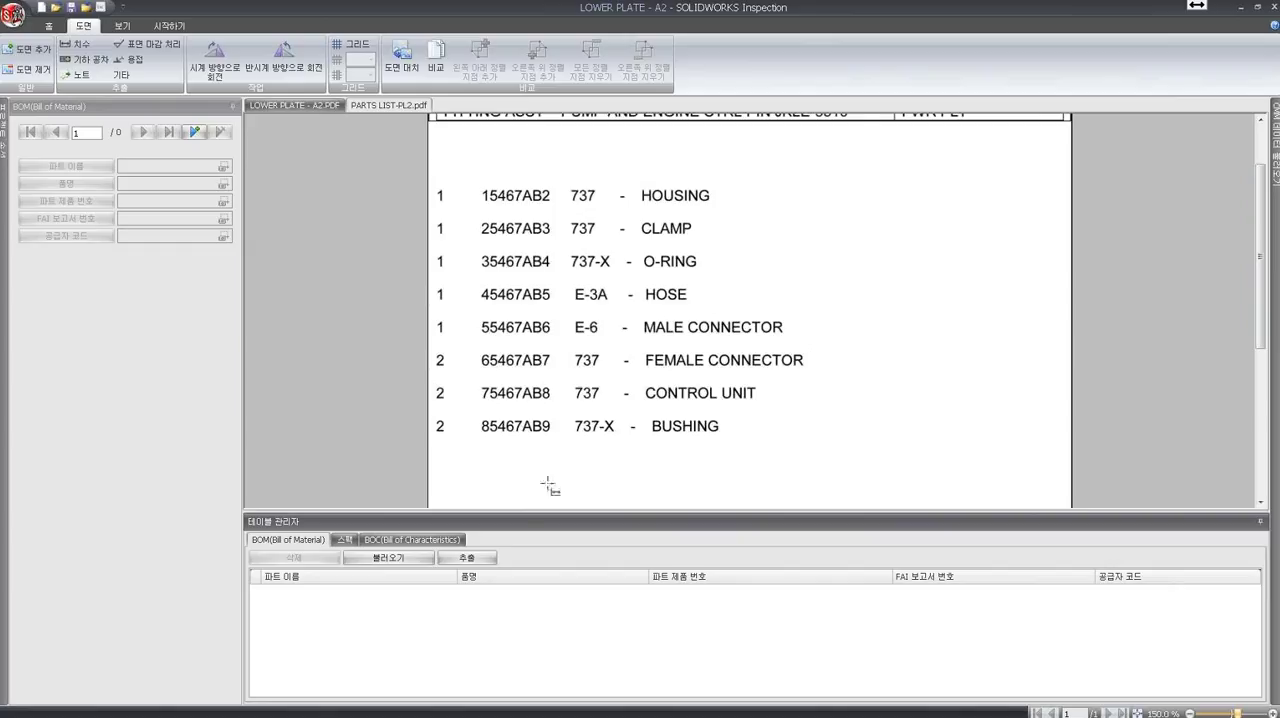
click(468, 559)
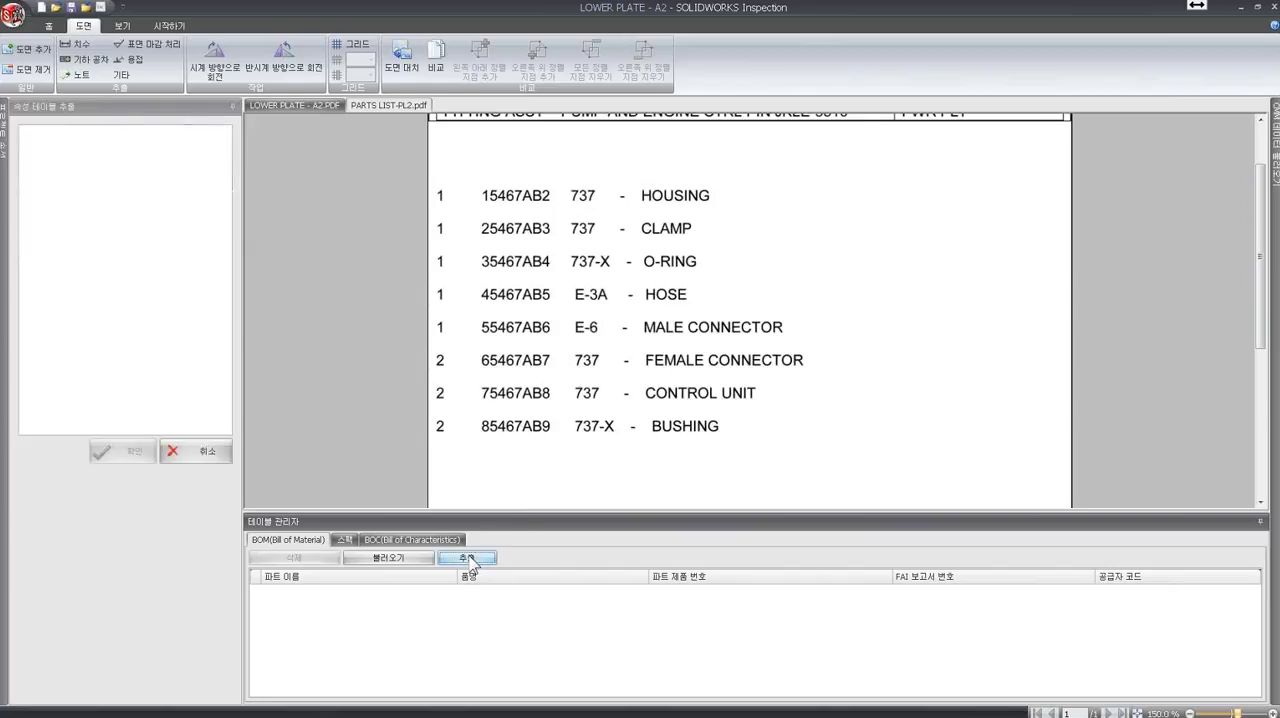
drag(464, 173, 840, 455)
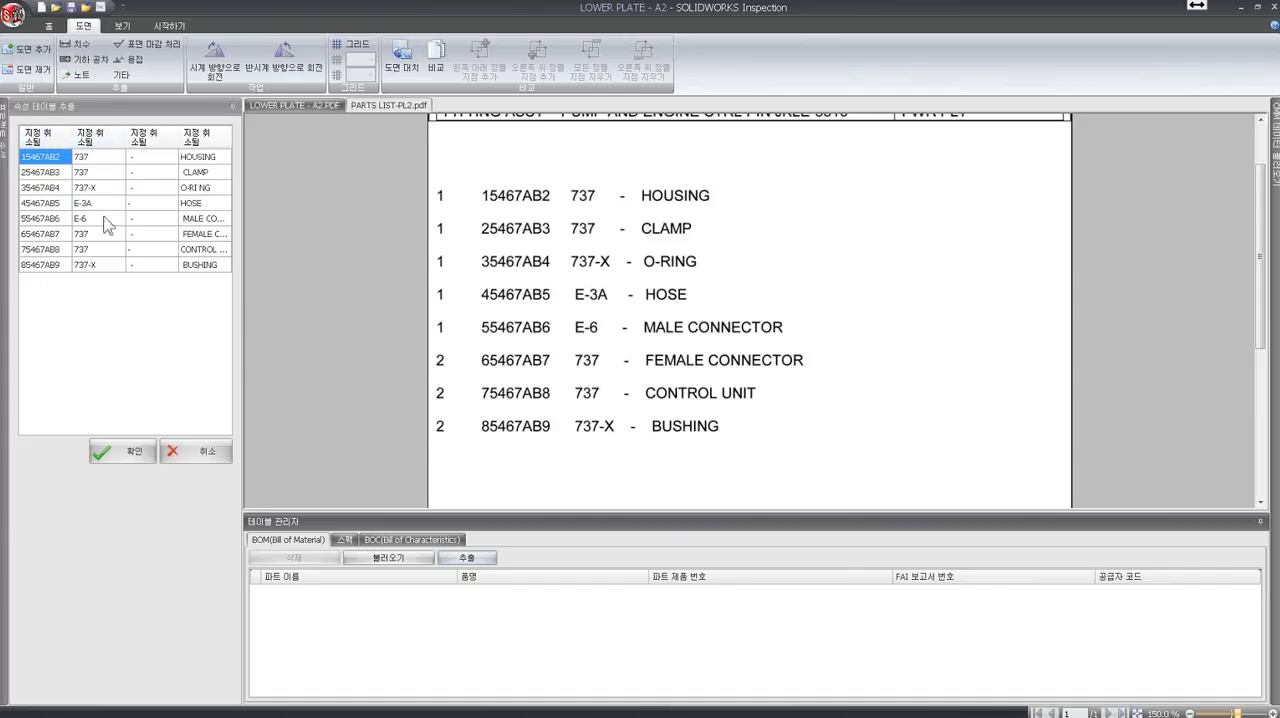
- Assign the first extracted column to 파트 이름, the second to 제품 번호 and the fourth to 품명, and accept the table into the BOM
click(42, 138)
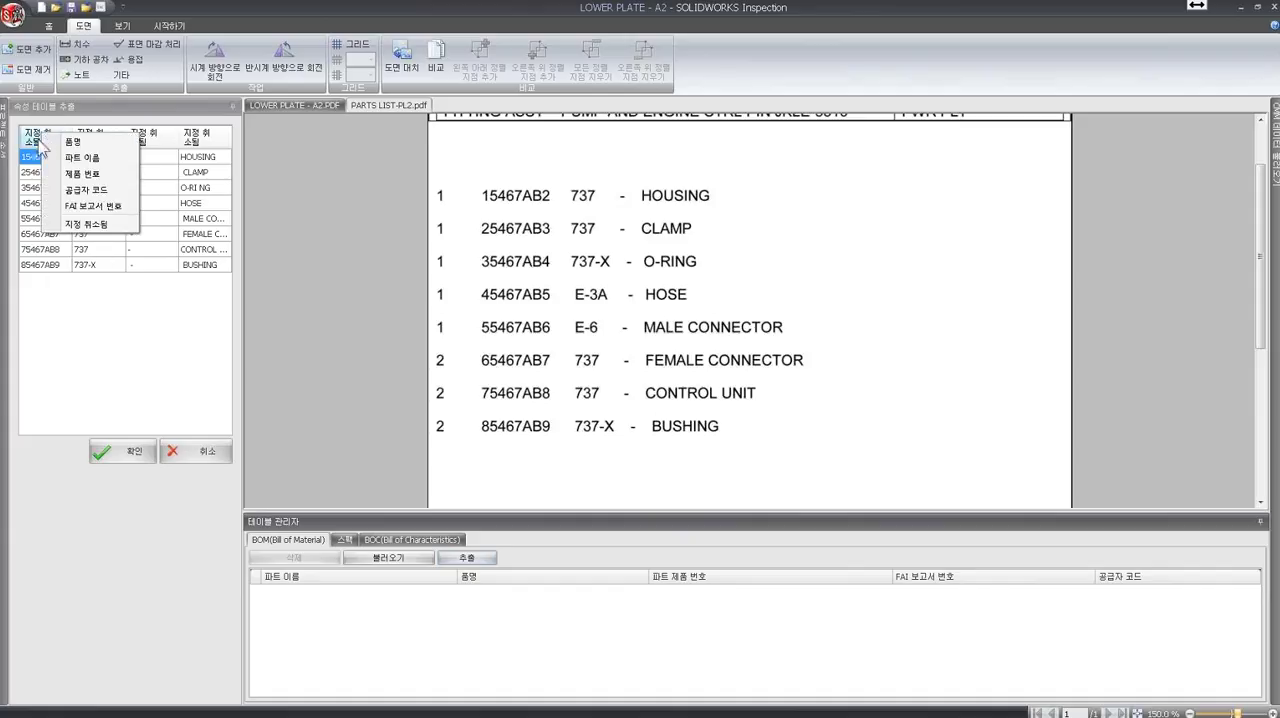
click(82, 157)
click(86, 138)
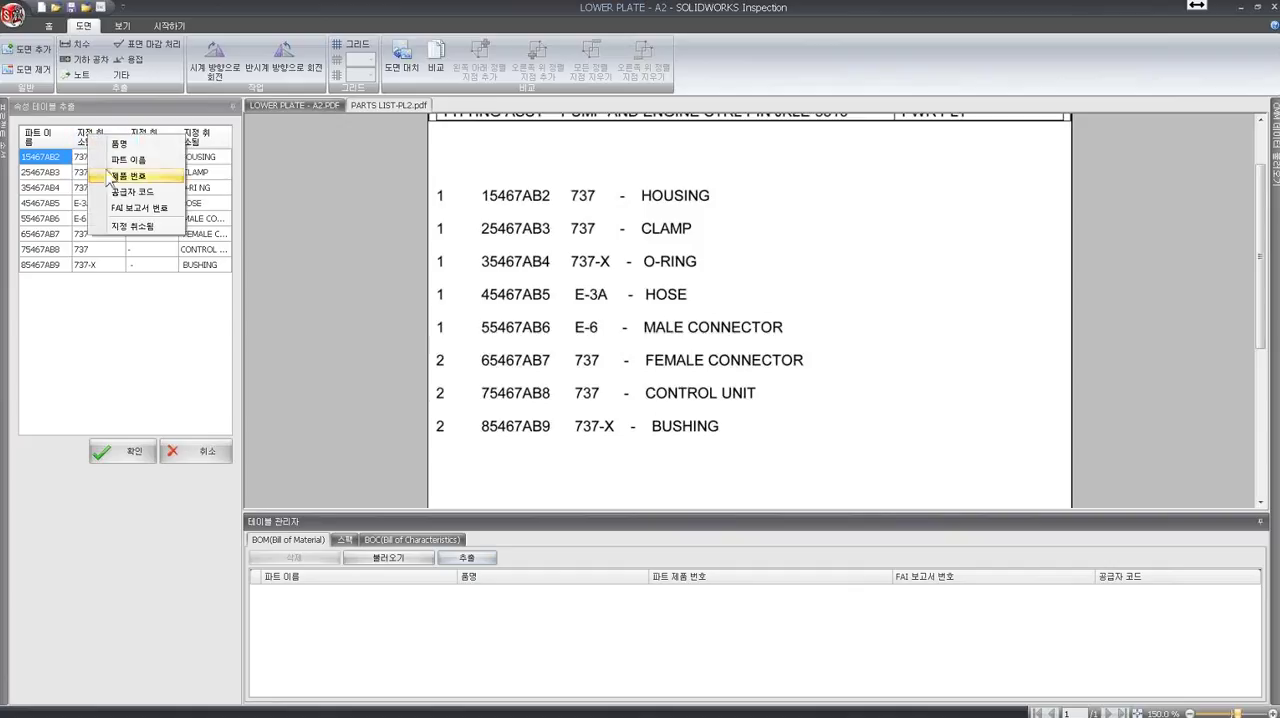
click(108, 177)
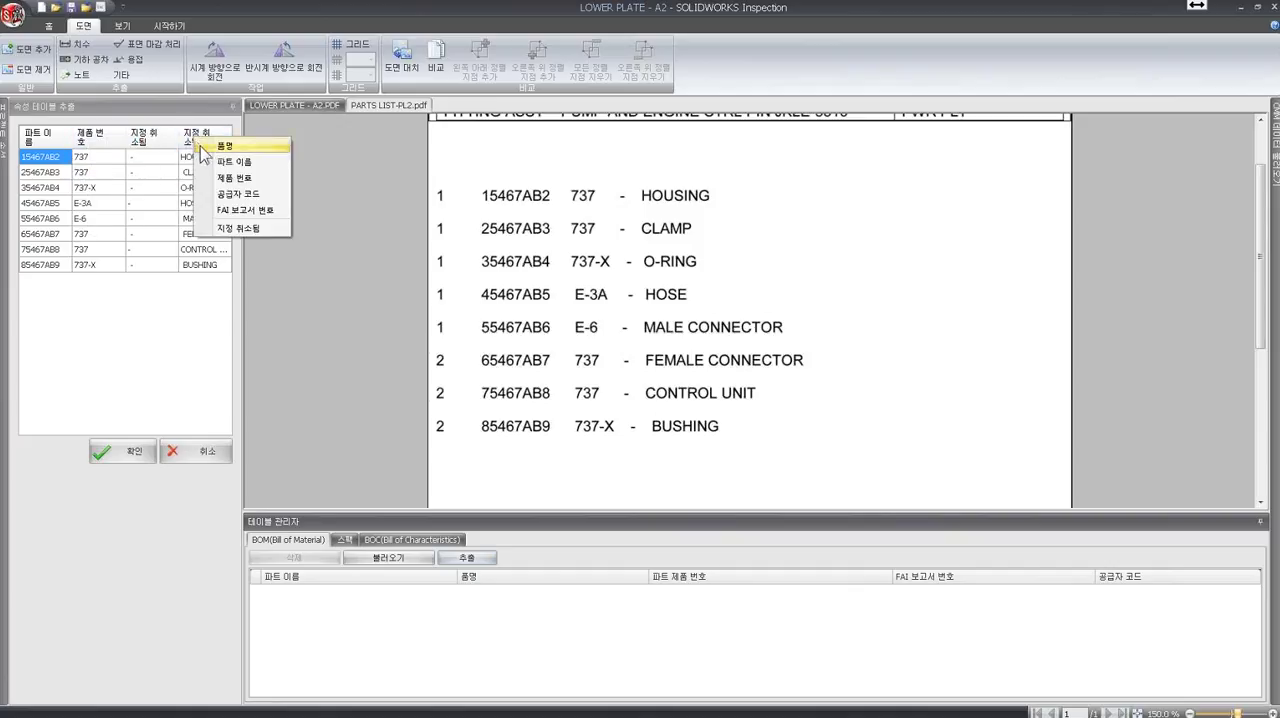
click(226, 146)
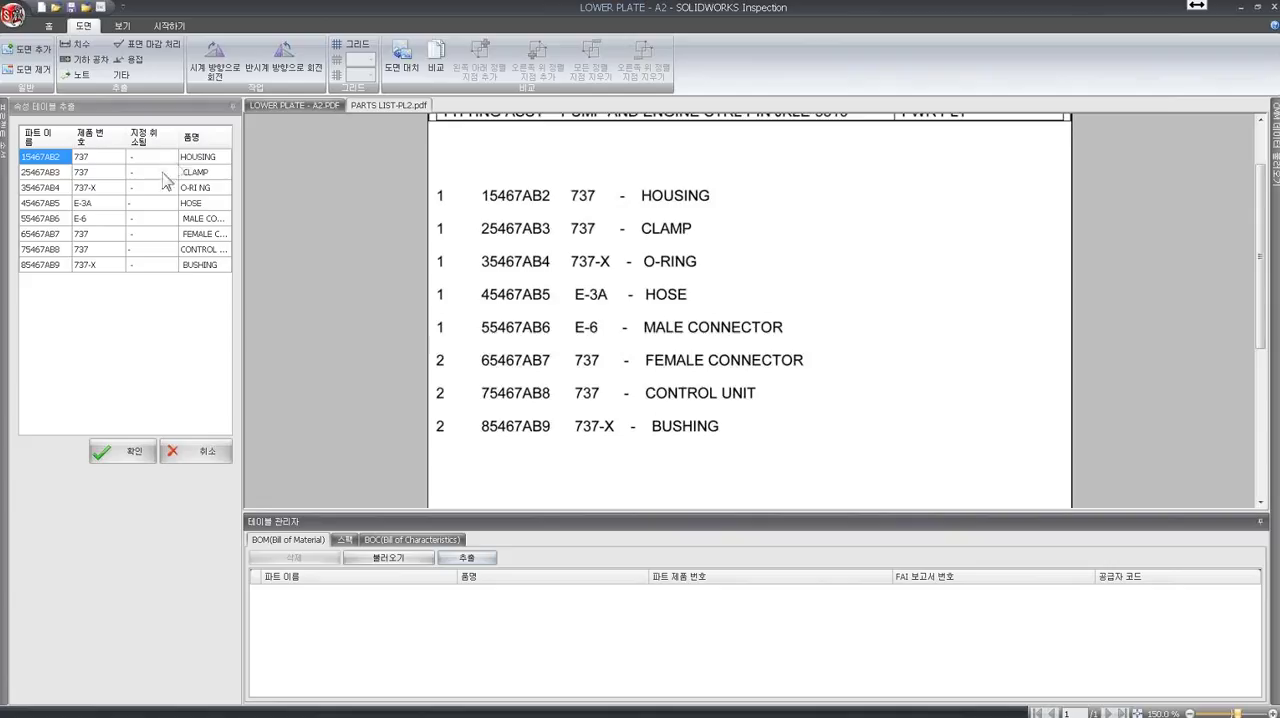
click(133, 450)
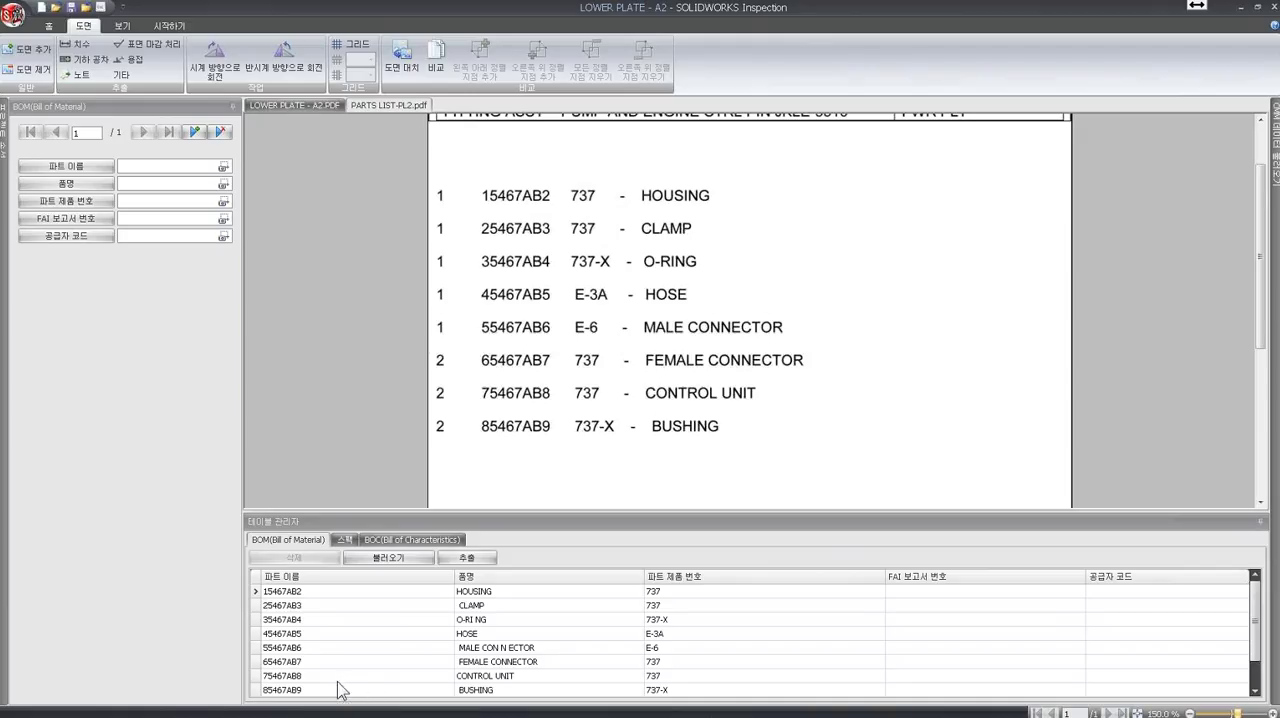
- Compare the LOWER PLATE - A2 drawing with LOWER PLATE - D2.PDF and examine the differences around the front view's dimensions
click(294, 106)
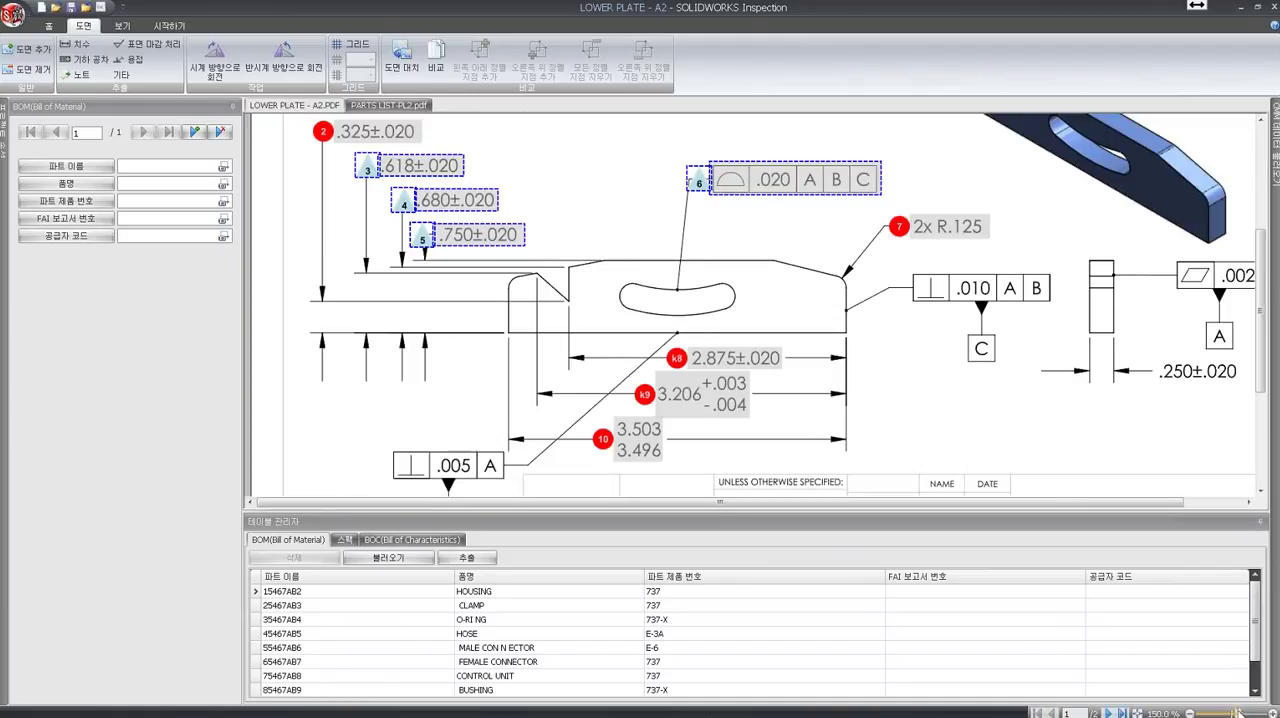
drag(1237, 712, 1229, 712)
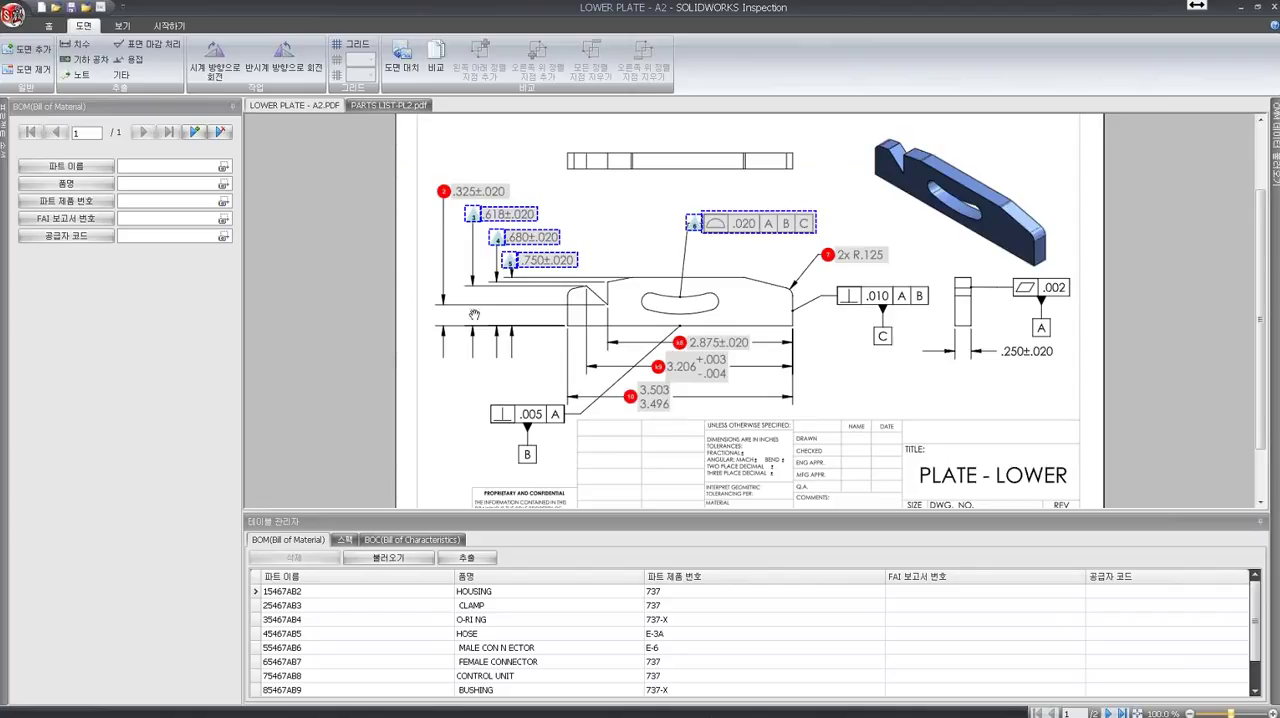
click(440, 55)
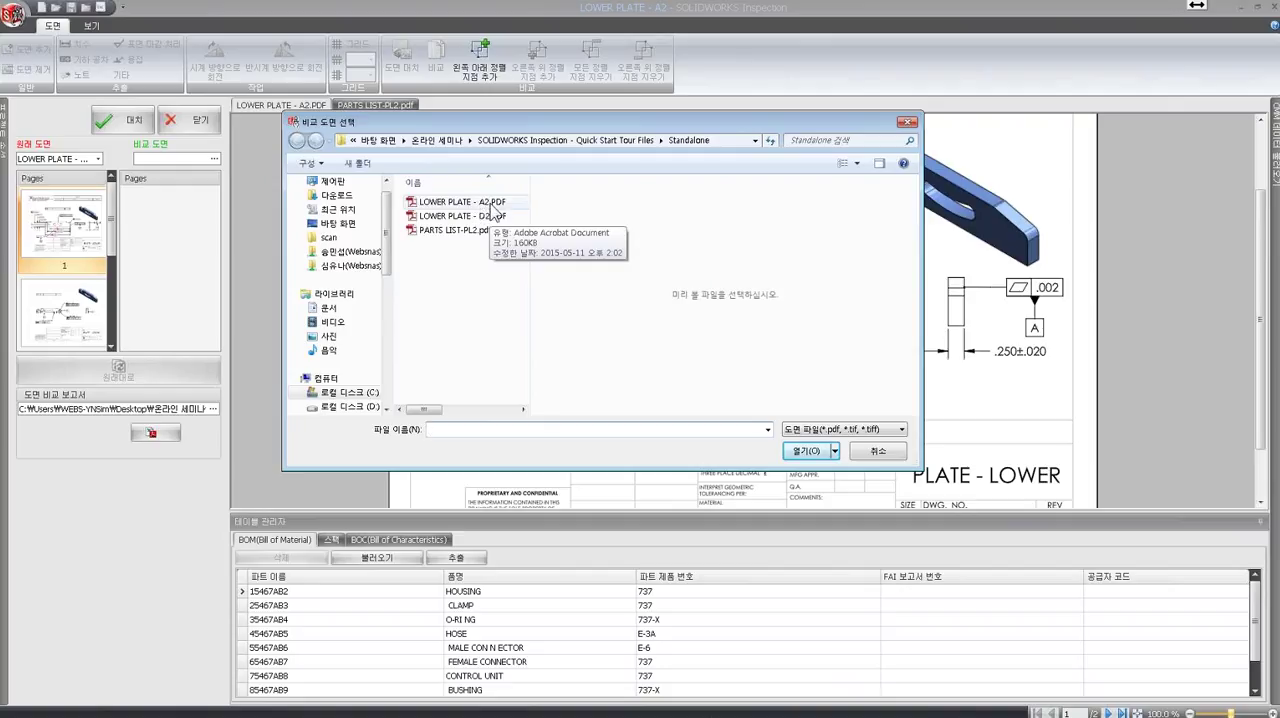
click(487, 217)
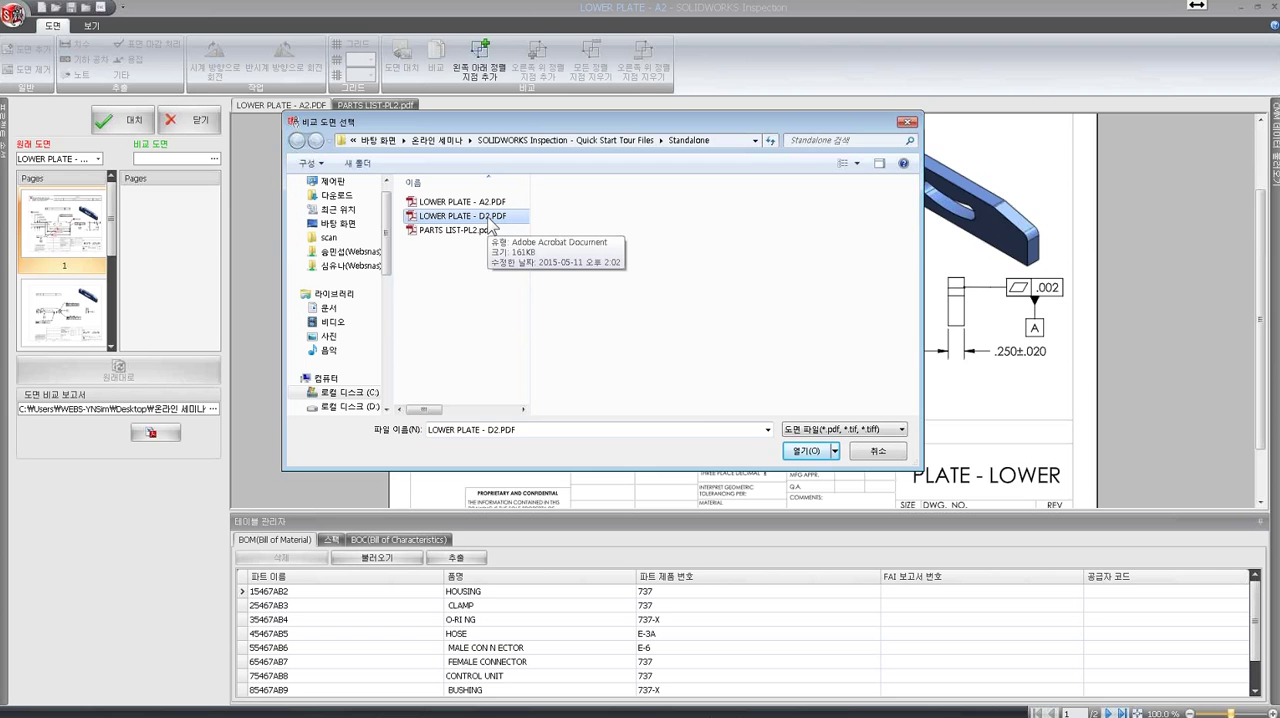
click(808, 454)
click(808, 452)
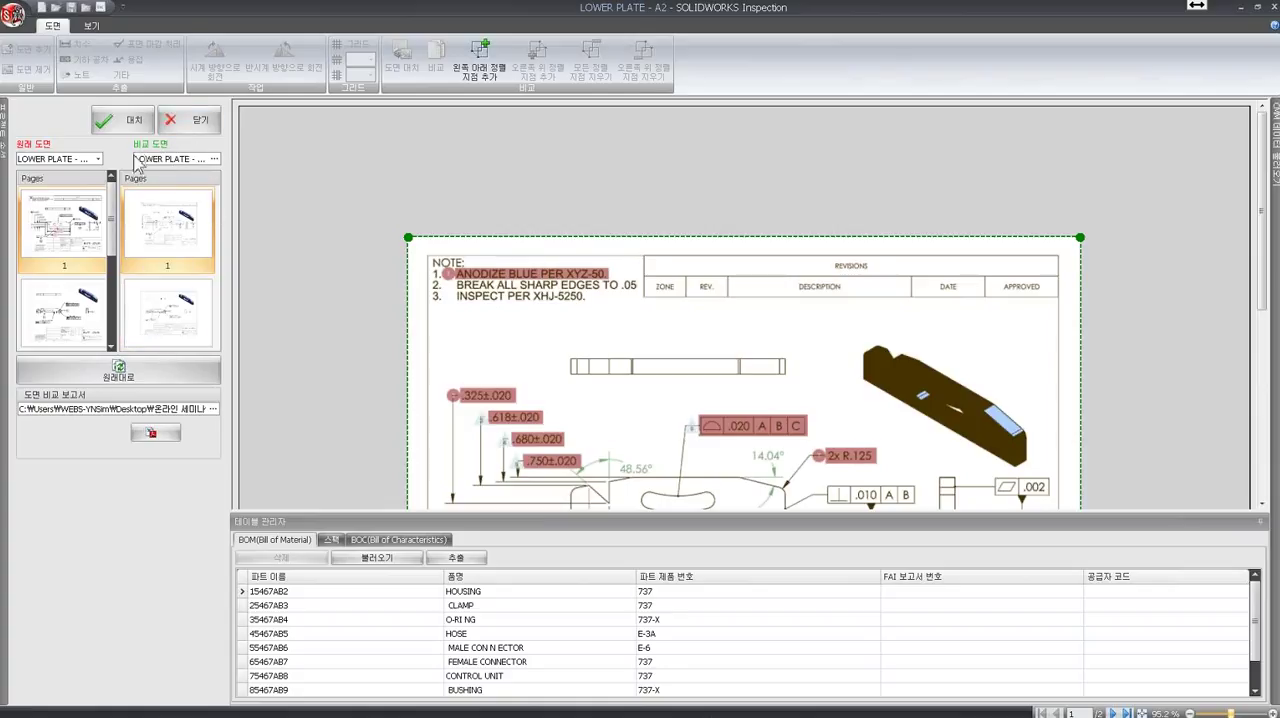
drag(1263, 245, 1278, 325)
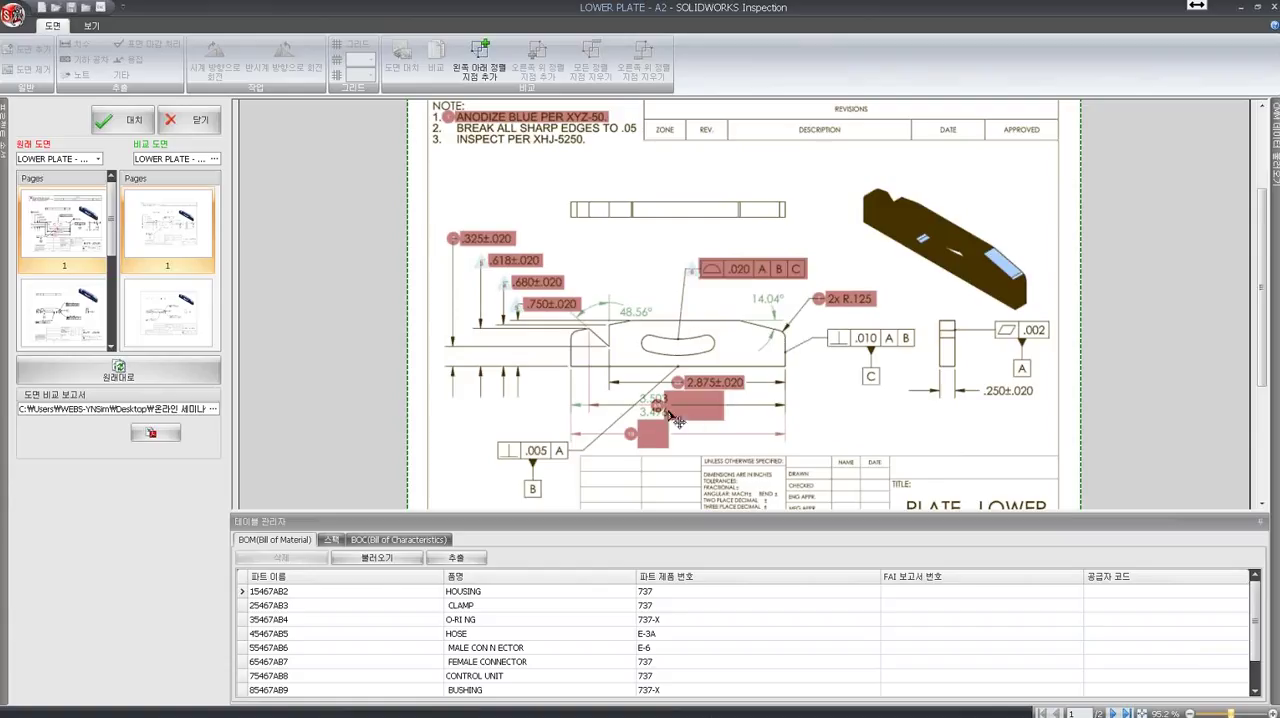
drag(1231, 713, 1237, 713)
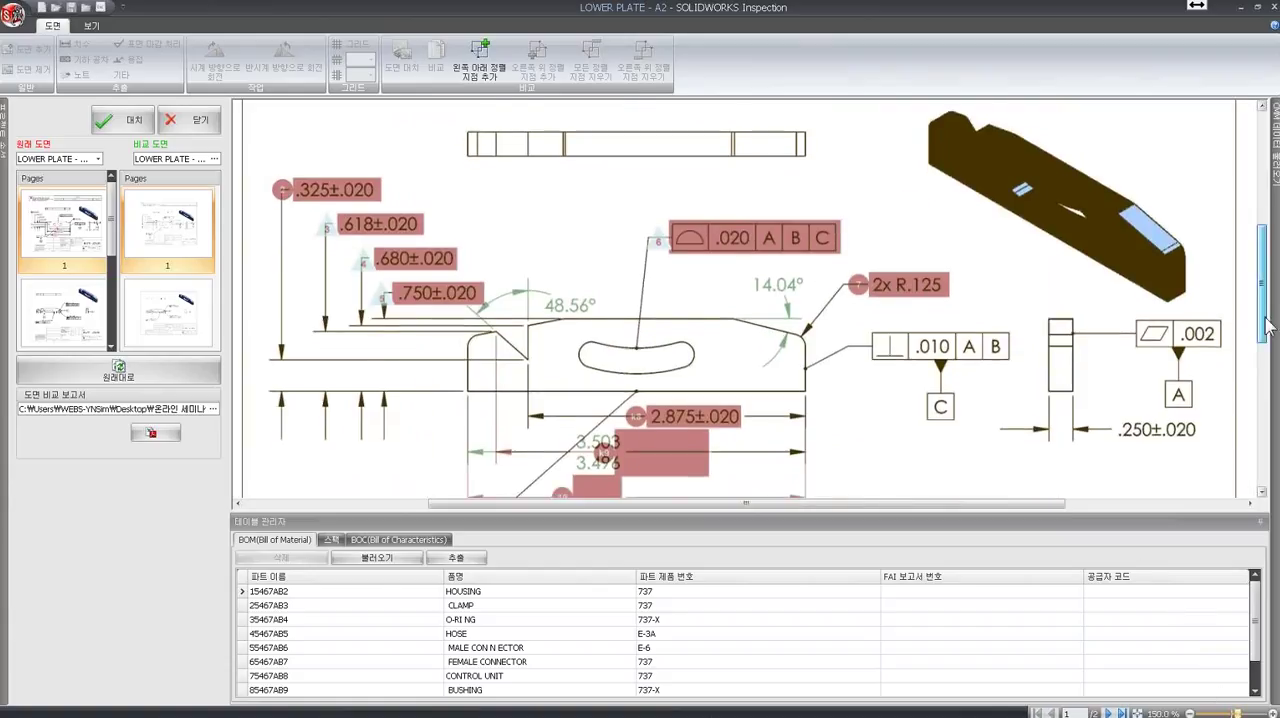
- Examine the remaining differences below the front view in the revision comparison, and close the comparison
scroll(600, 163, down, 3)
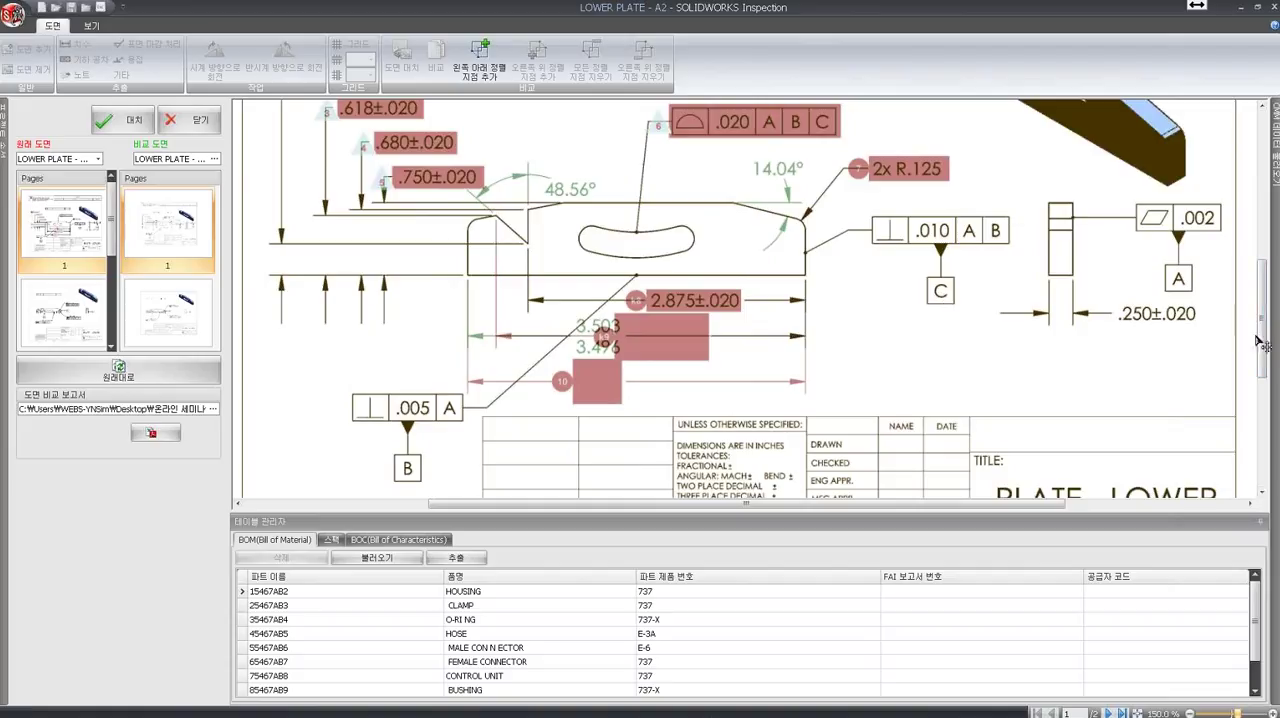
drag(1262, 343, 1262, 292)
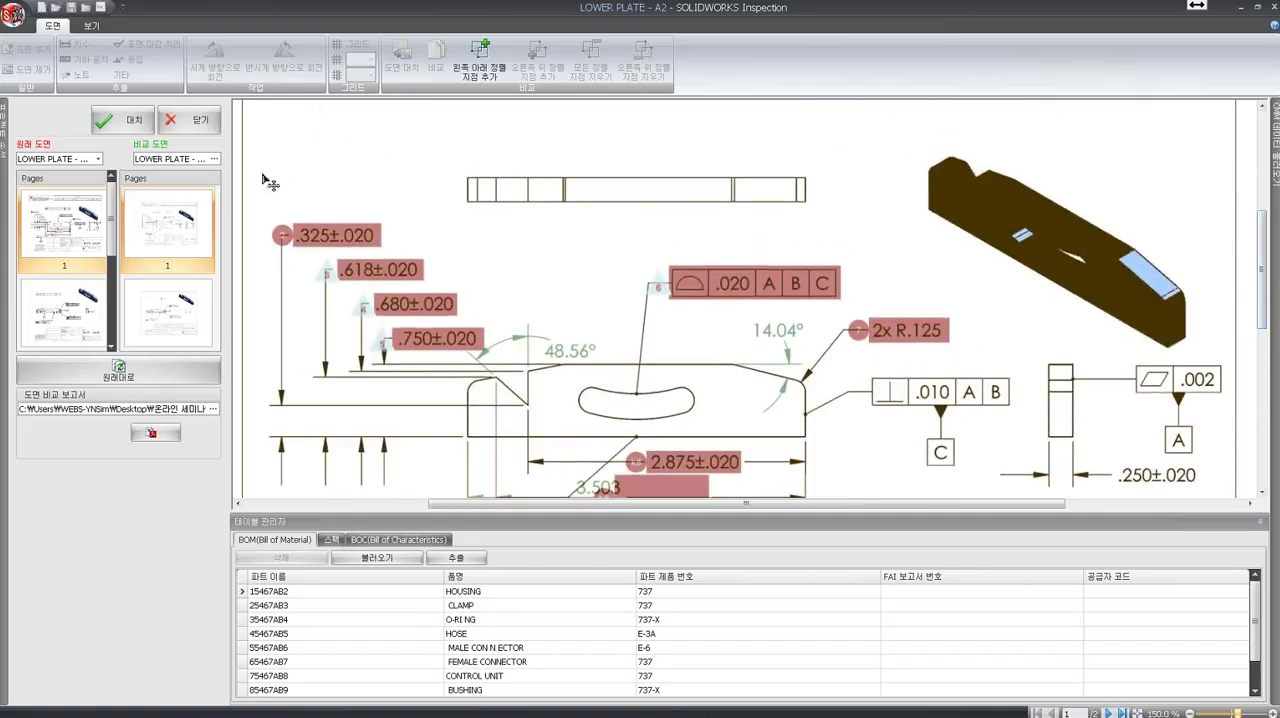
click(186, 121)
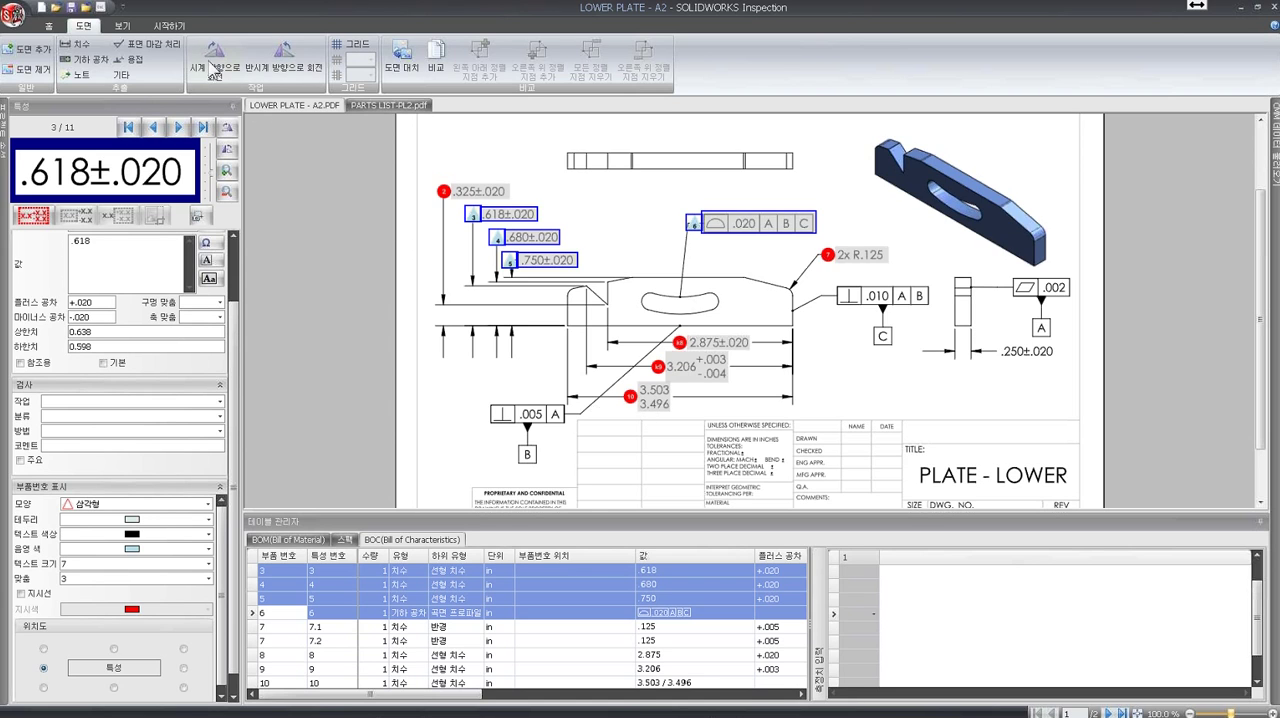
- Hide the captured dimension areas on the LOWER PLATE - A2 drawing, and display them again
click(122, 25)
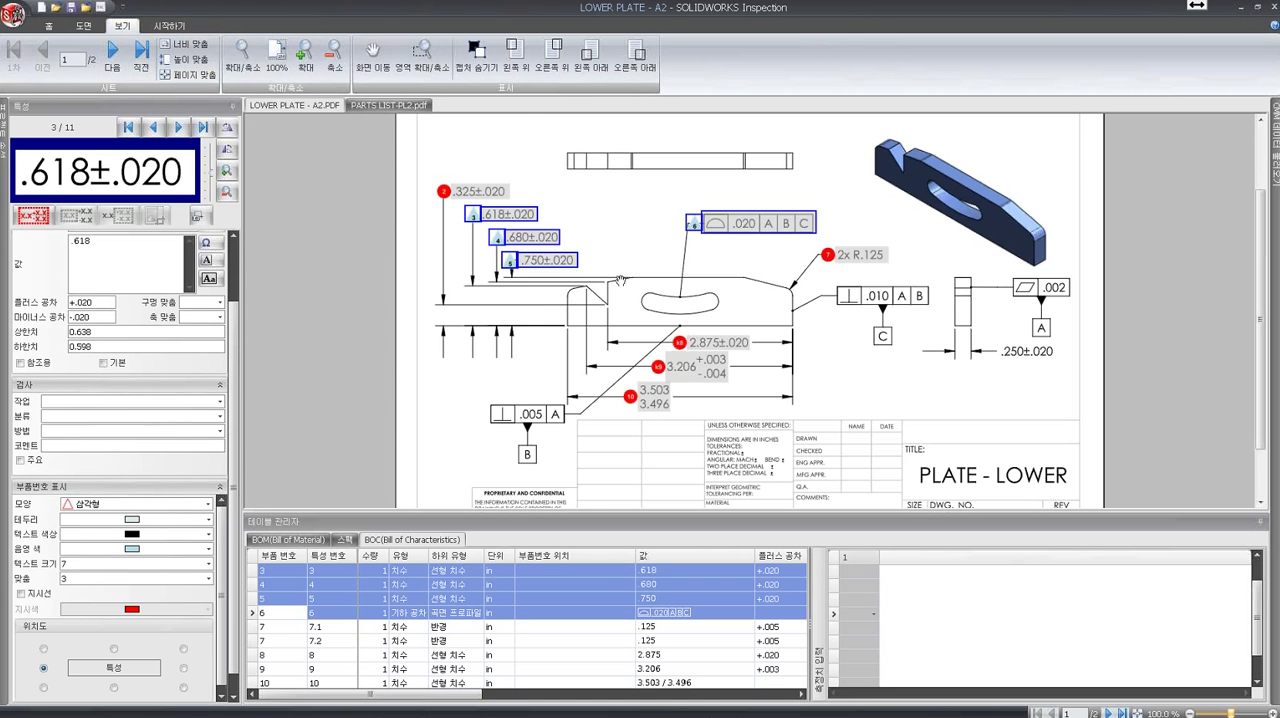
click(474, 52)
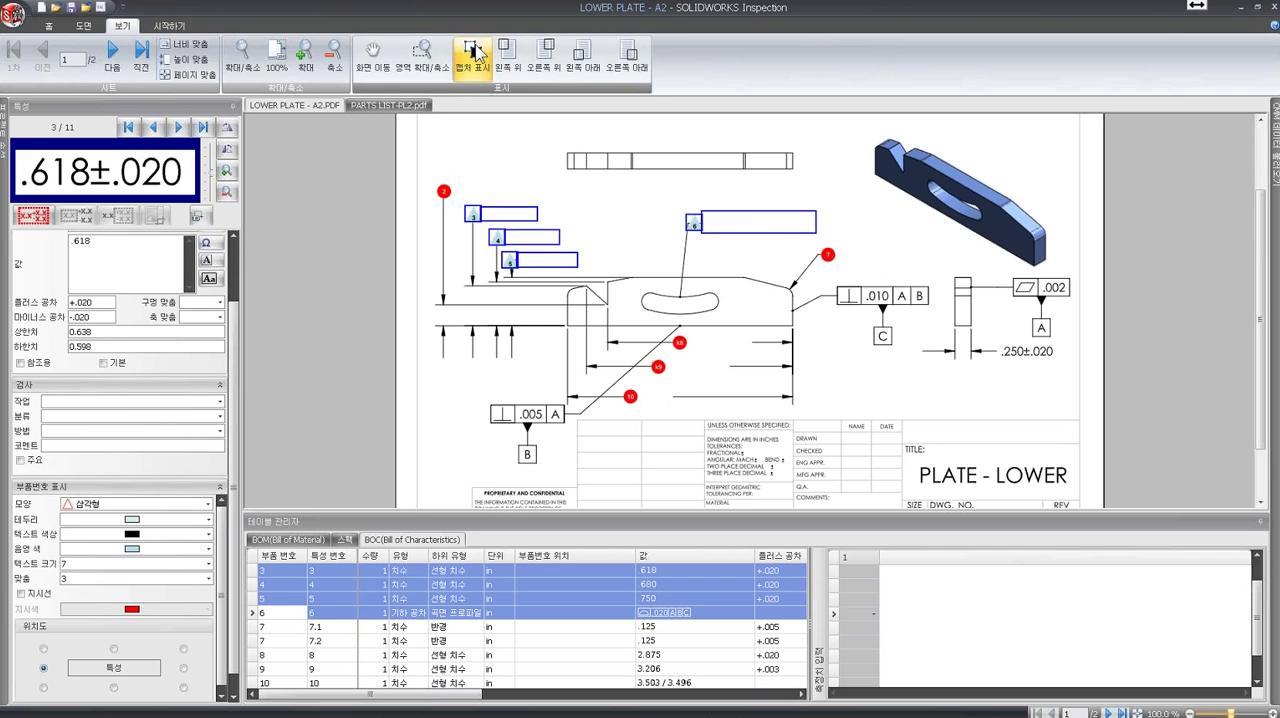
click(475, 56)
click(476, 57)
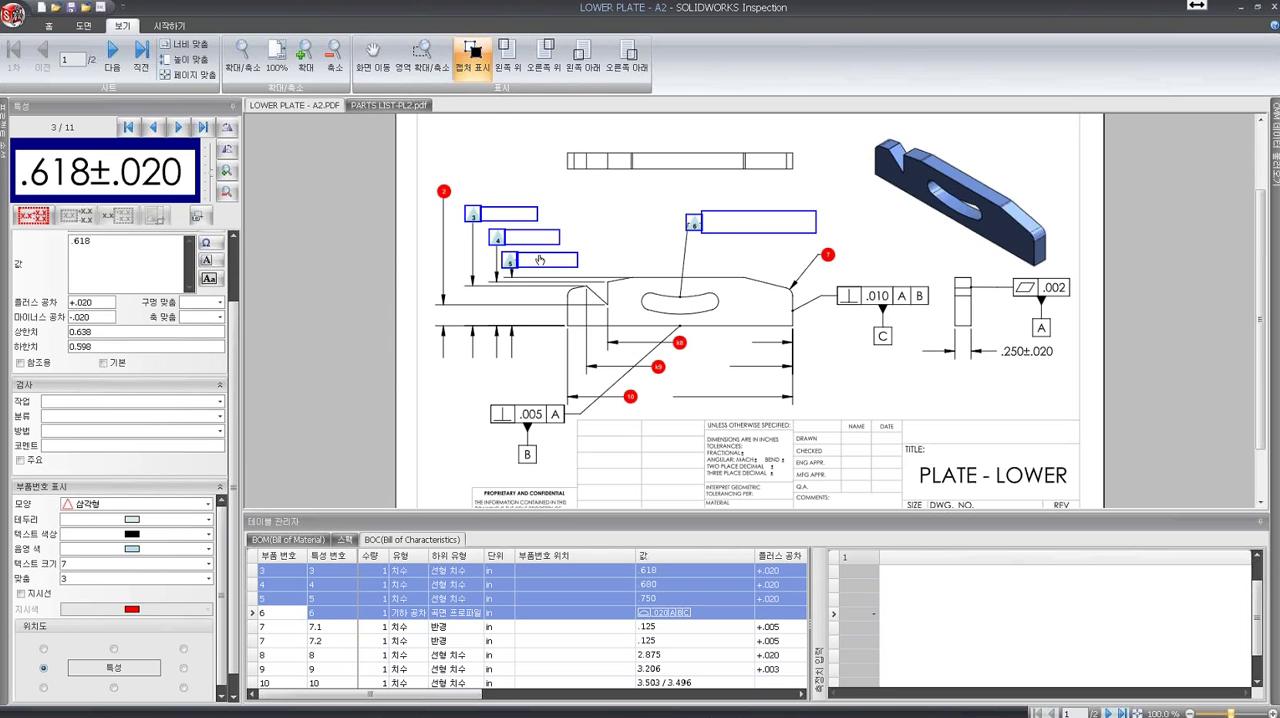
click(474, 68)
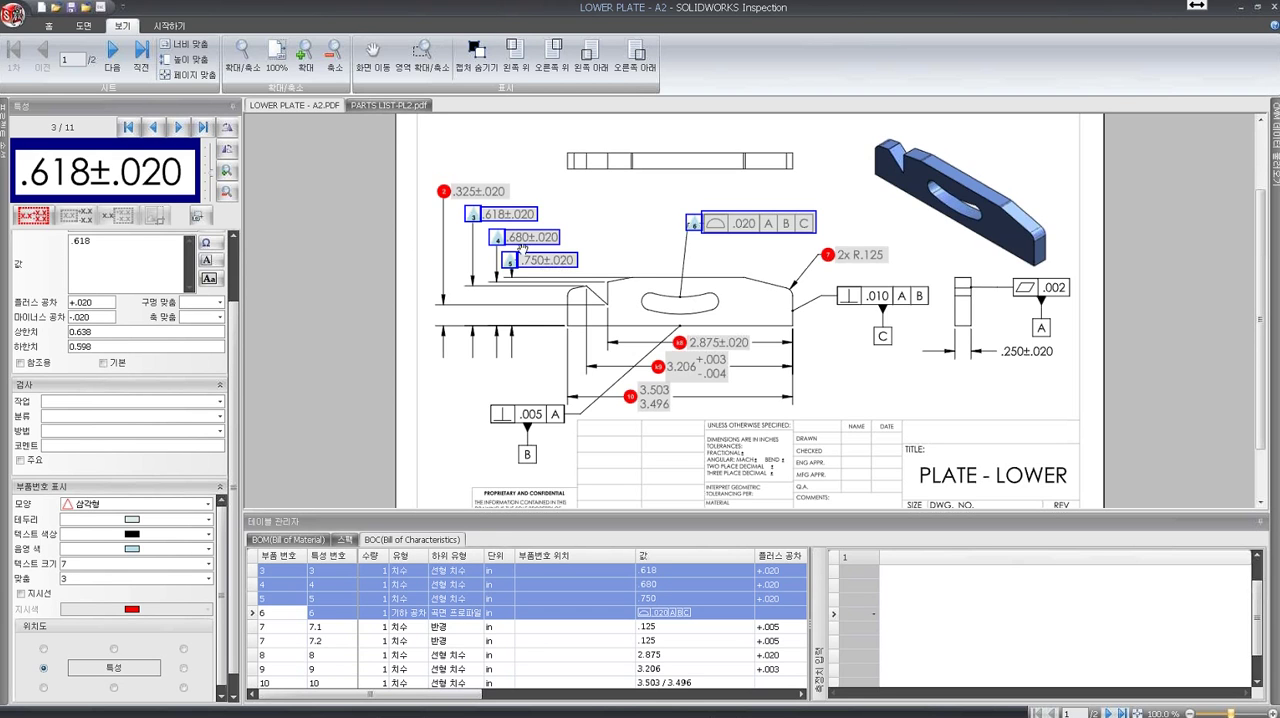
- Apply a location grid of 4 rows and 6 columns to page 1 of the LOWER PLATE - A2 drawing with its grid lines hidden
click(86, 27)
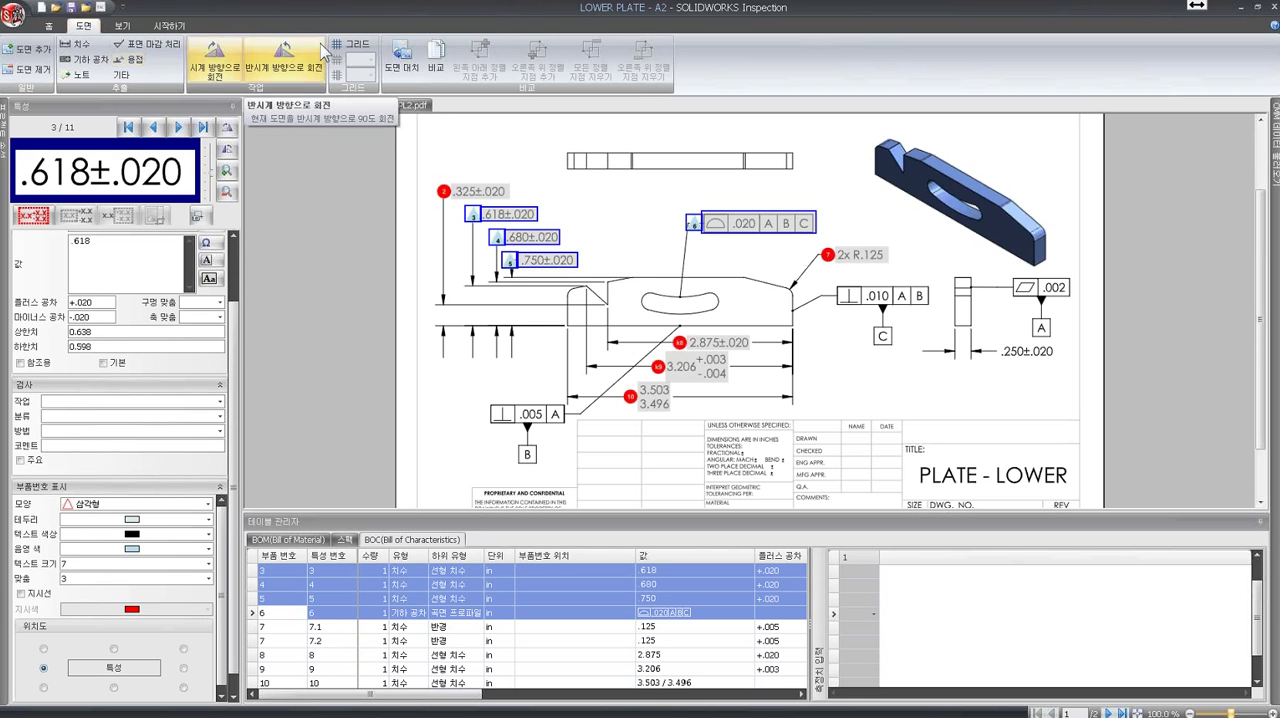
click(351, 43)
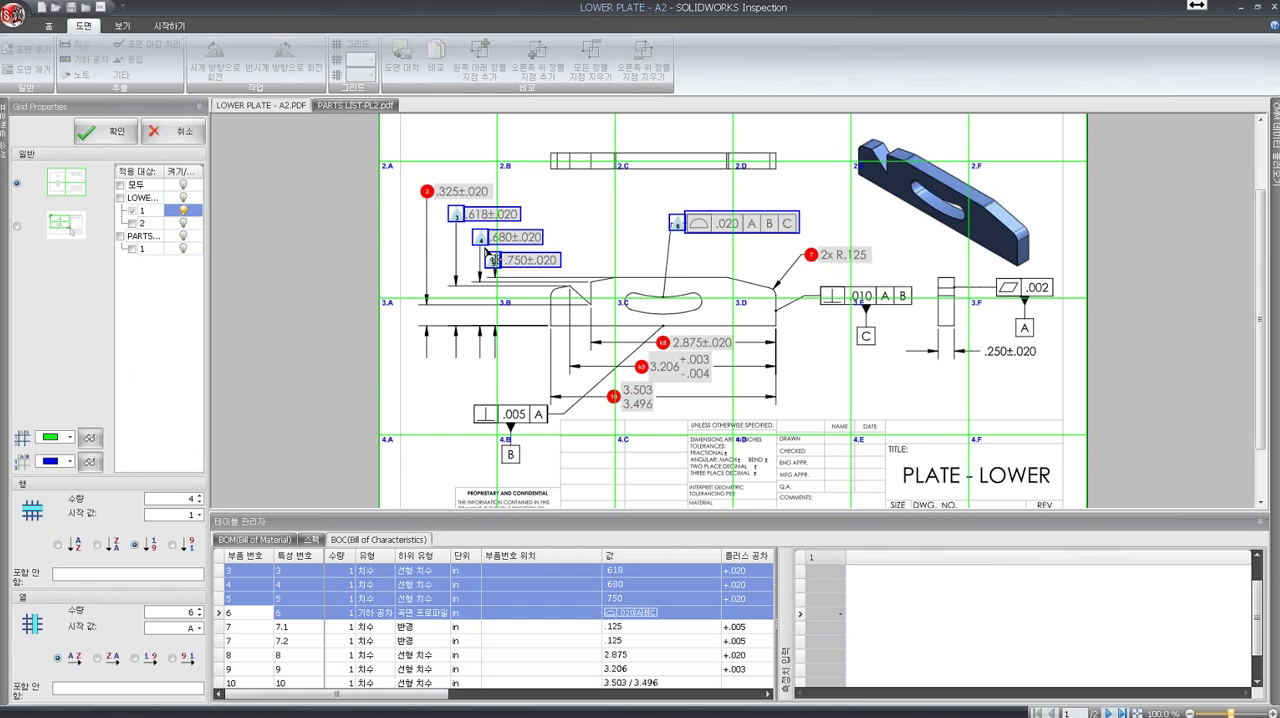
click(198, 496)
click(198, 496)
click(199, 502)
click(199, 502)
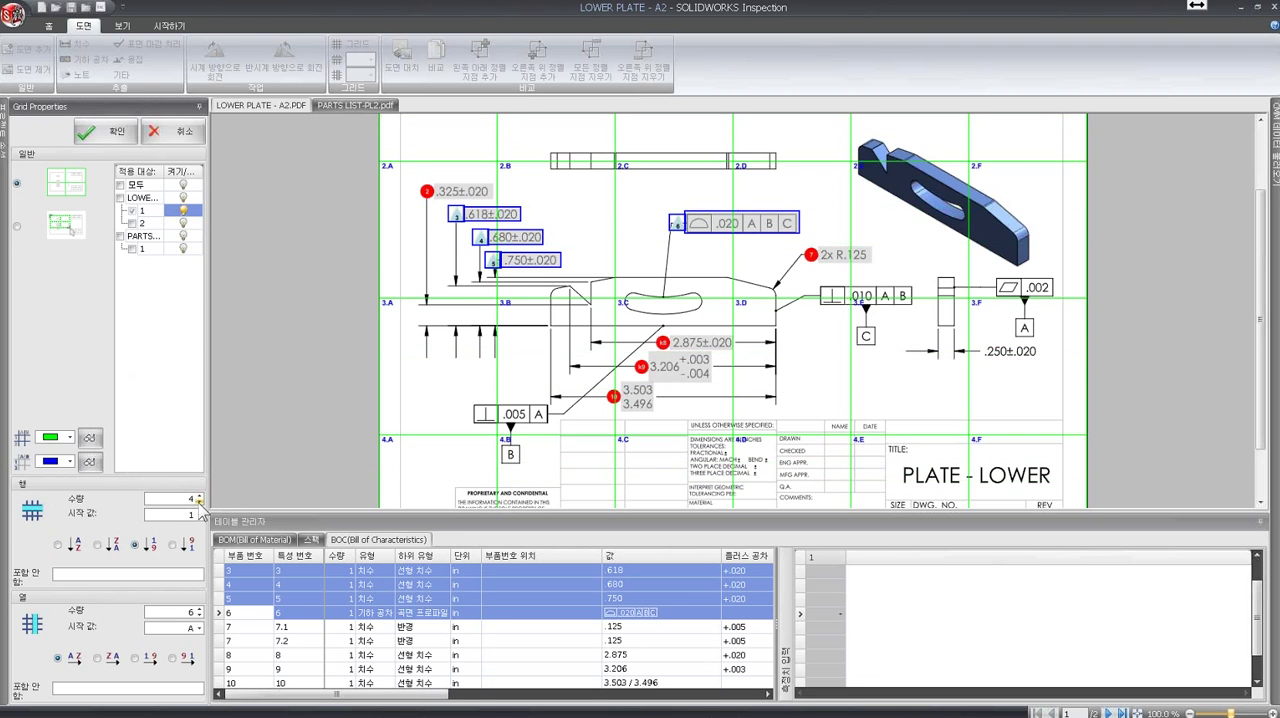
click(199, 614)
click(200, 615)
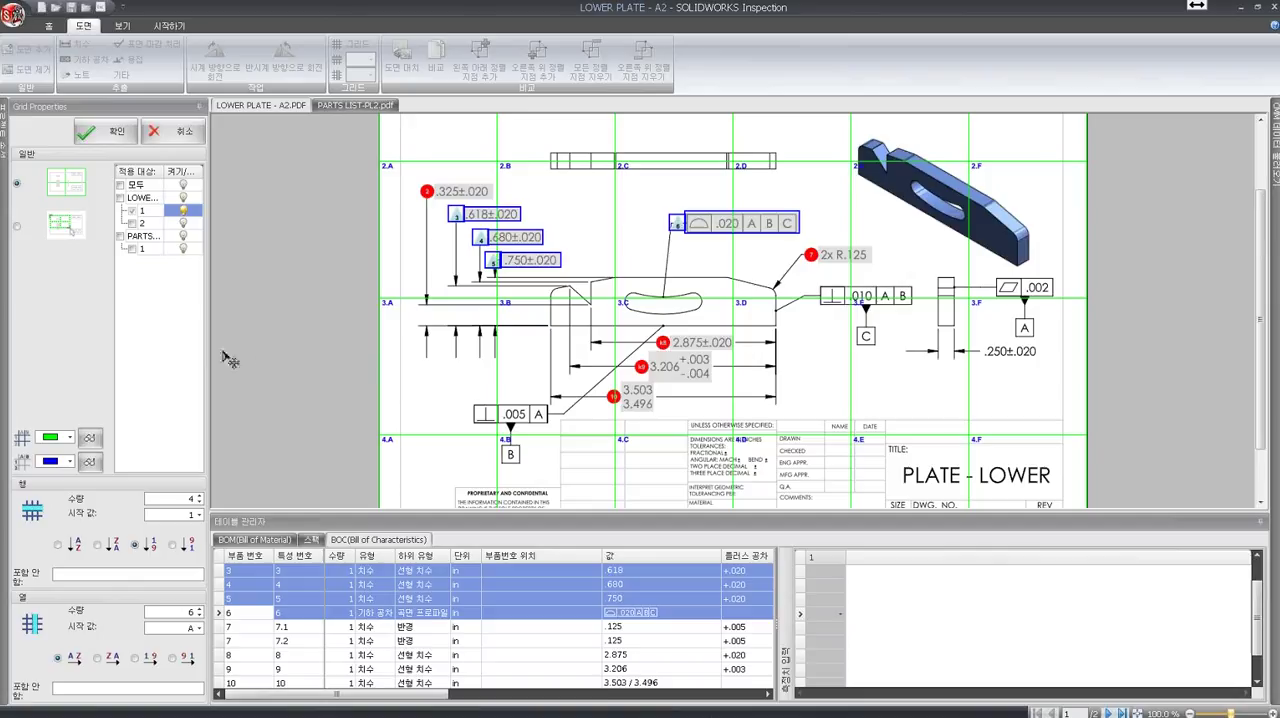
click(91, 440)
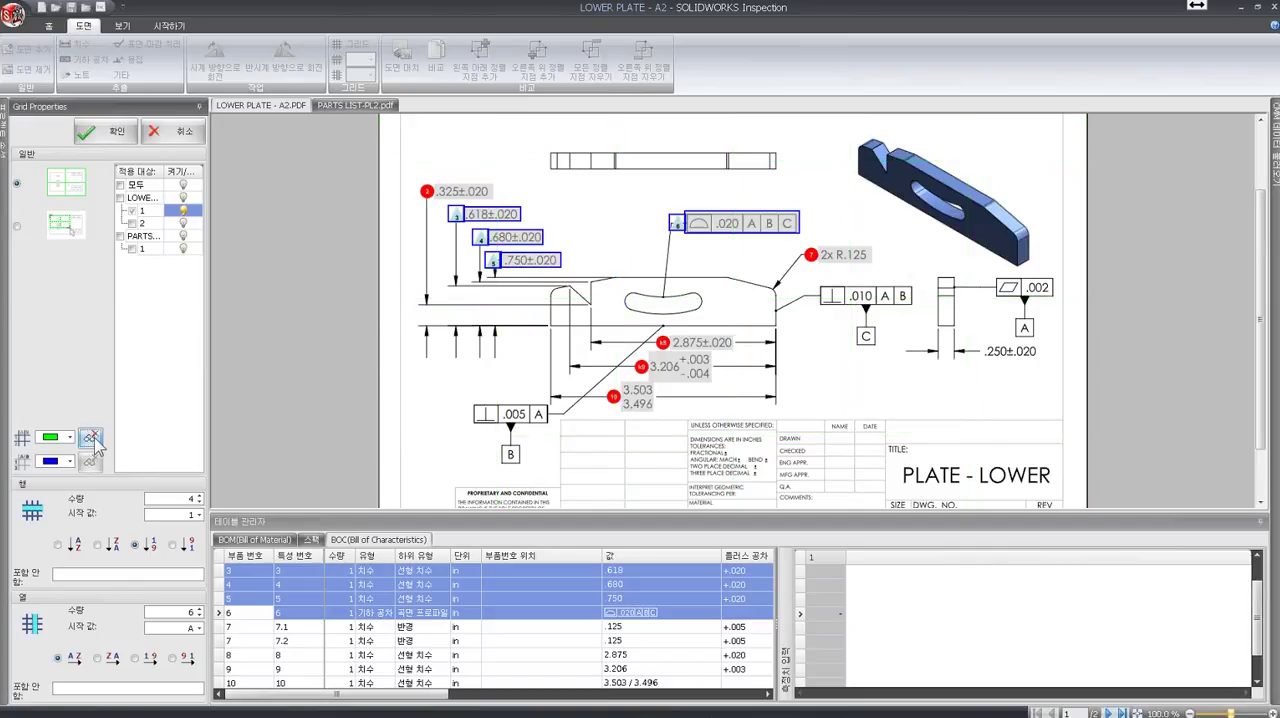
click(110, 134)
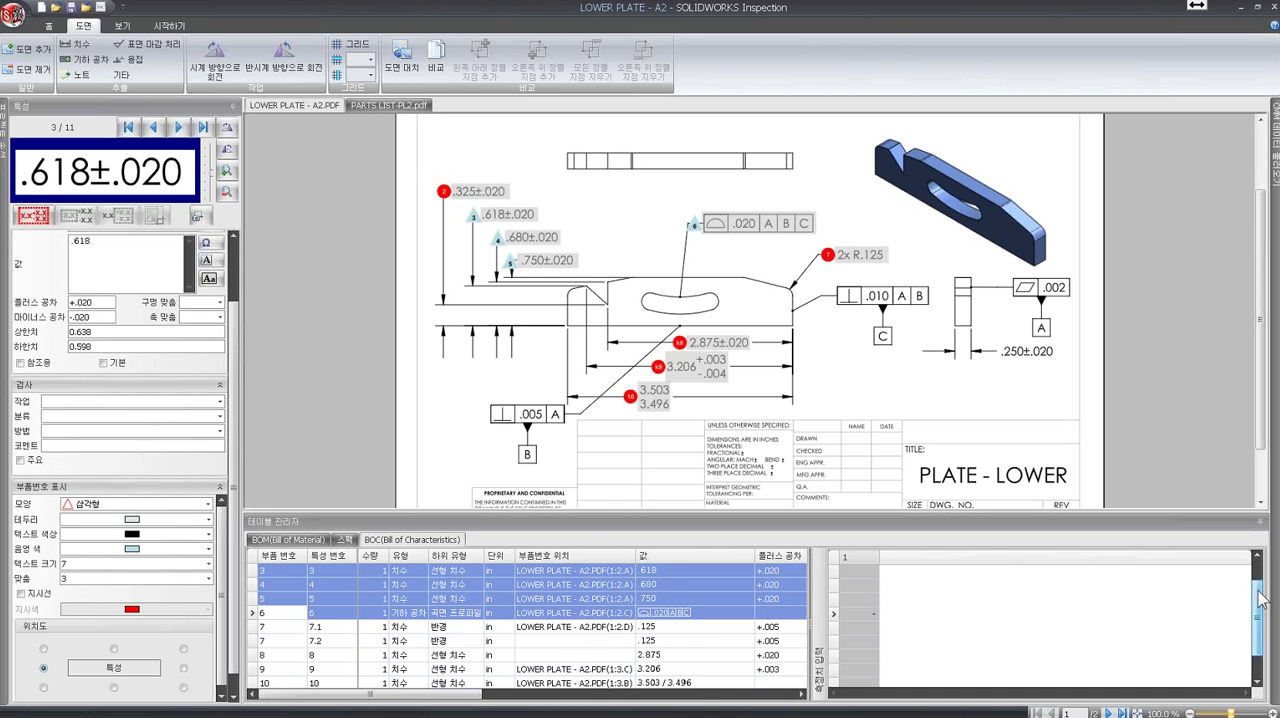
- Export the project to an Excel report using the AS9102.xlt template, replacing the existing LOWER PLATE - A2-FAIR.xlsx file
drag(1257, 597, 1259, 613)
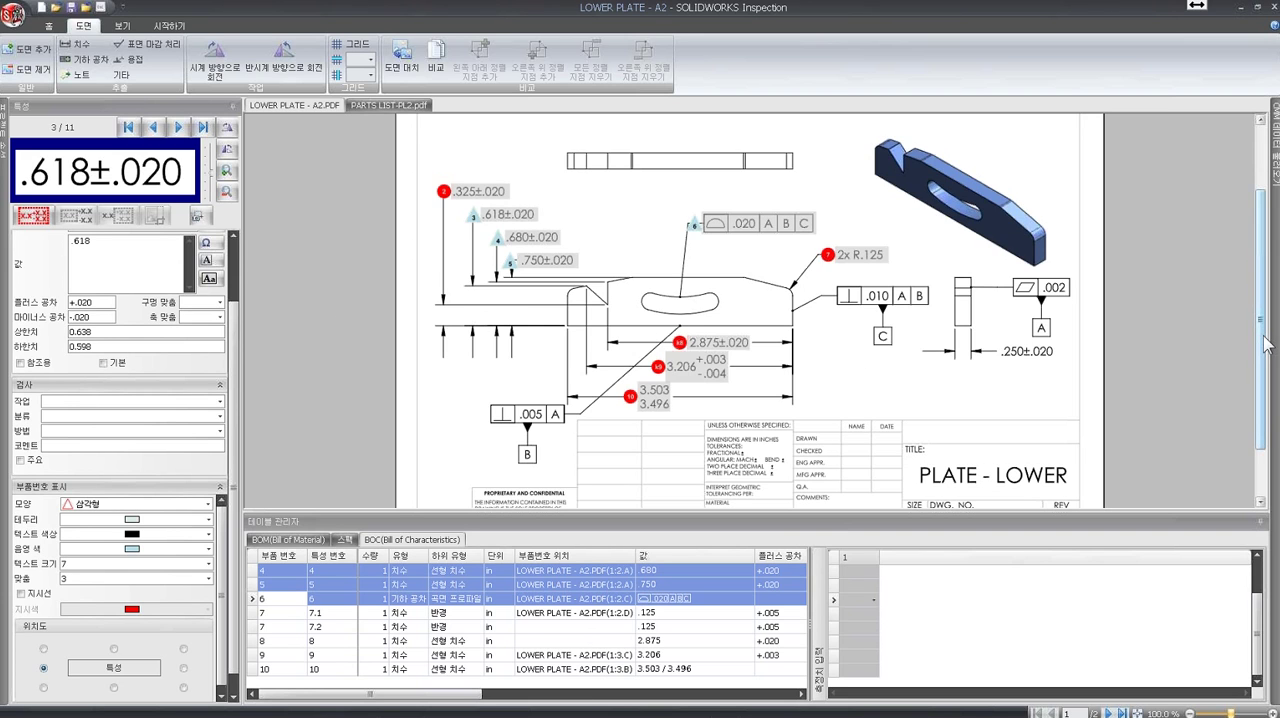
drag(1266, 343, 1264, 318)
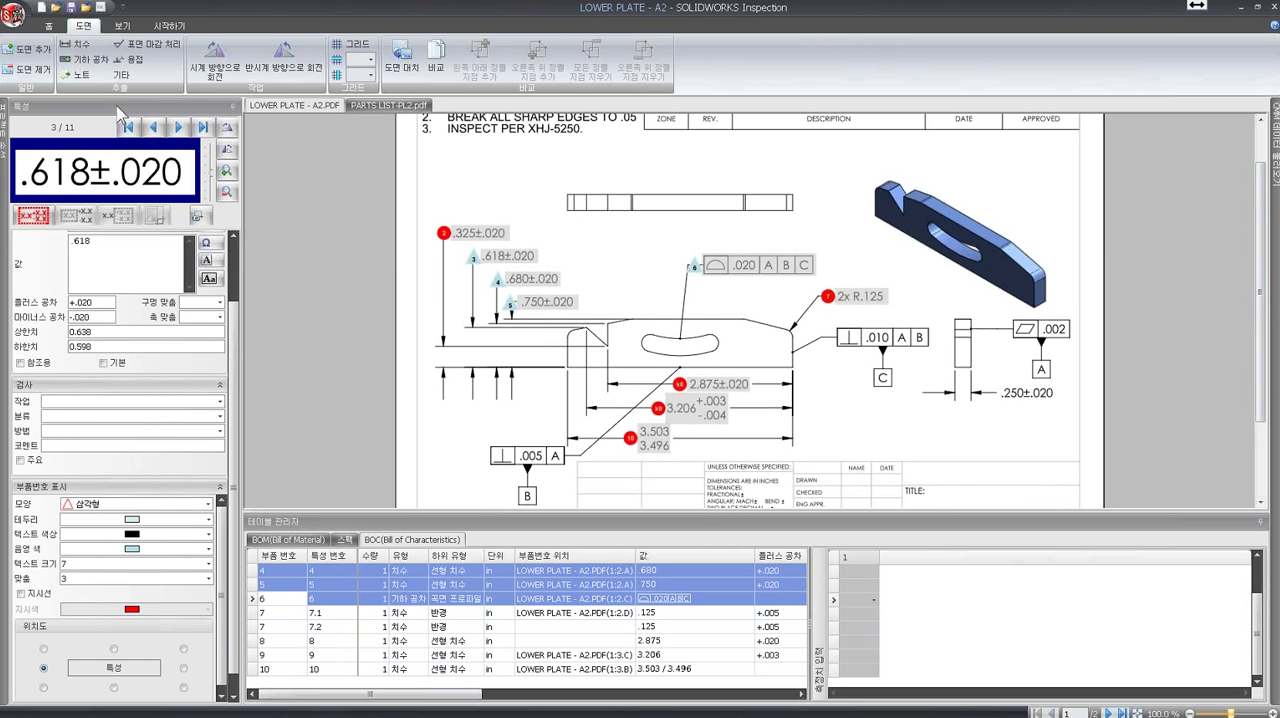
click(14, 15)
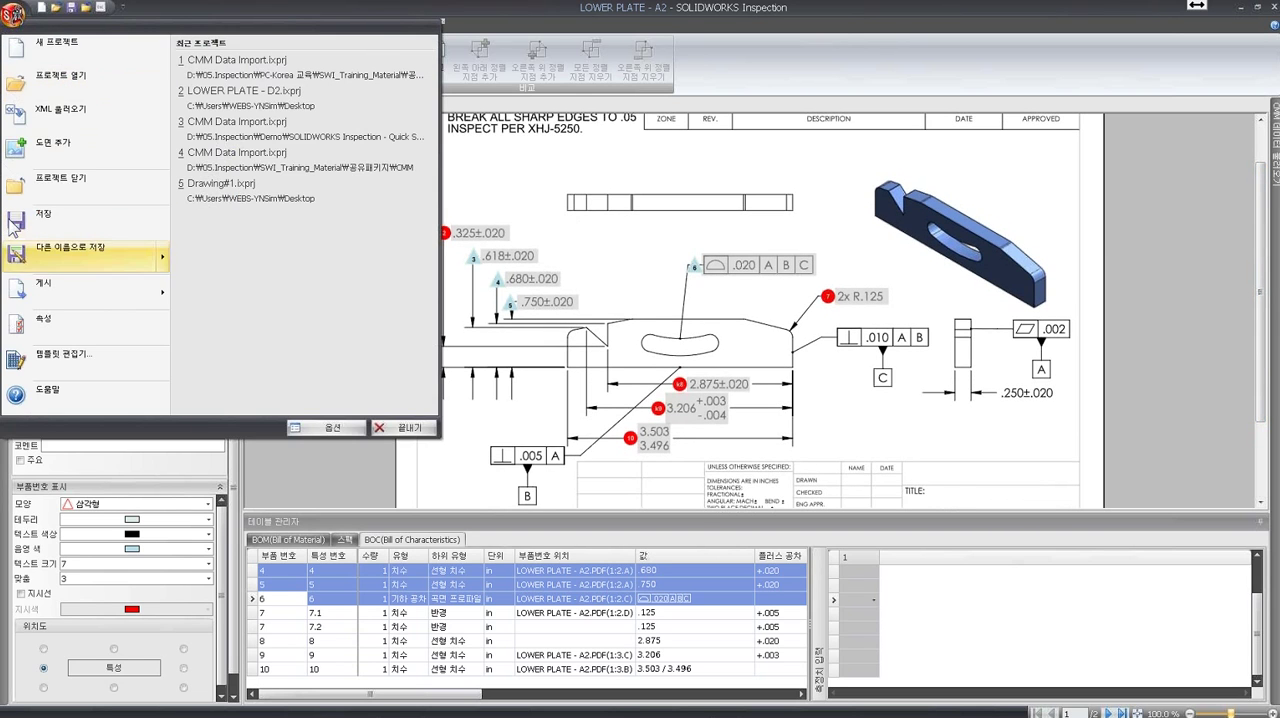
mouse_move(108, 308)
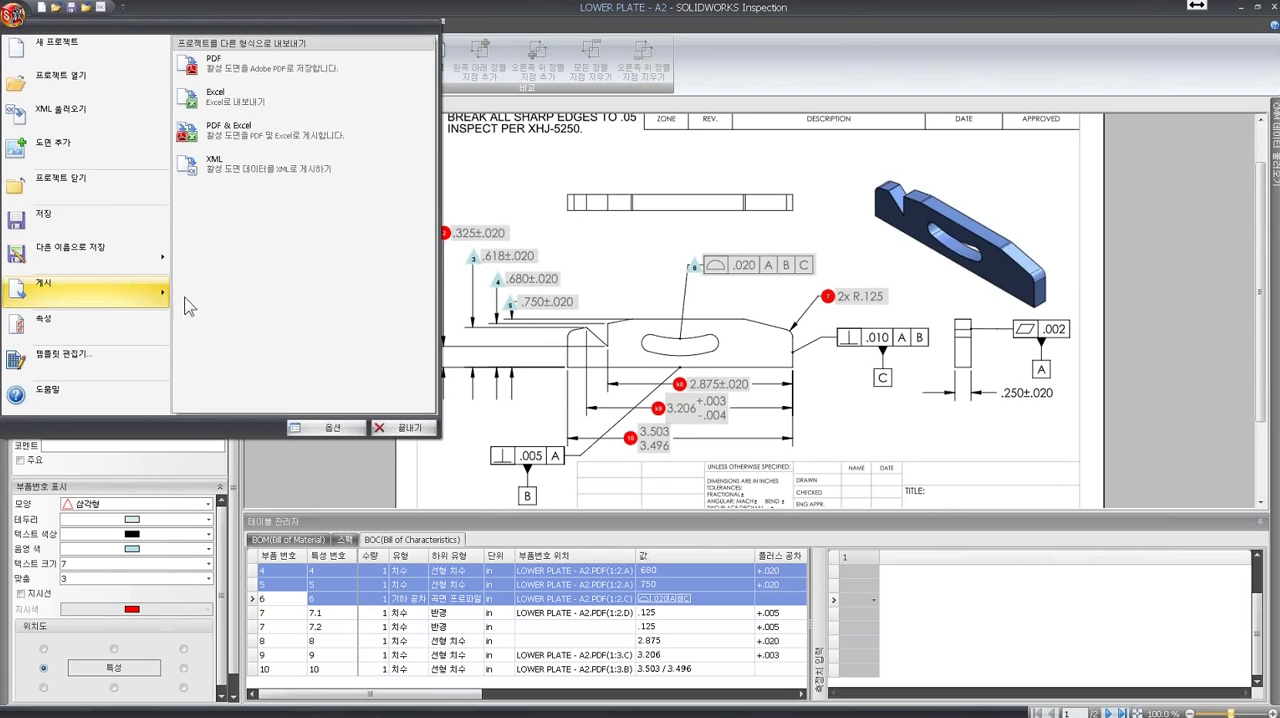
click(258, 104)
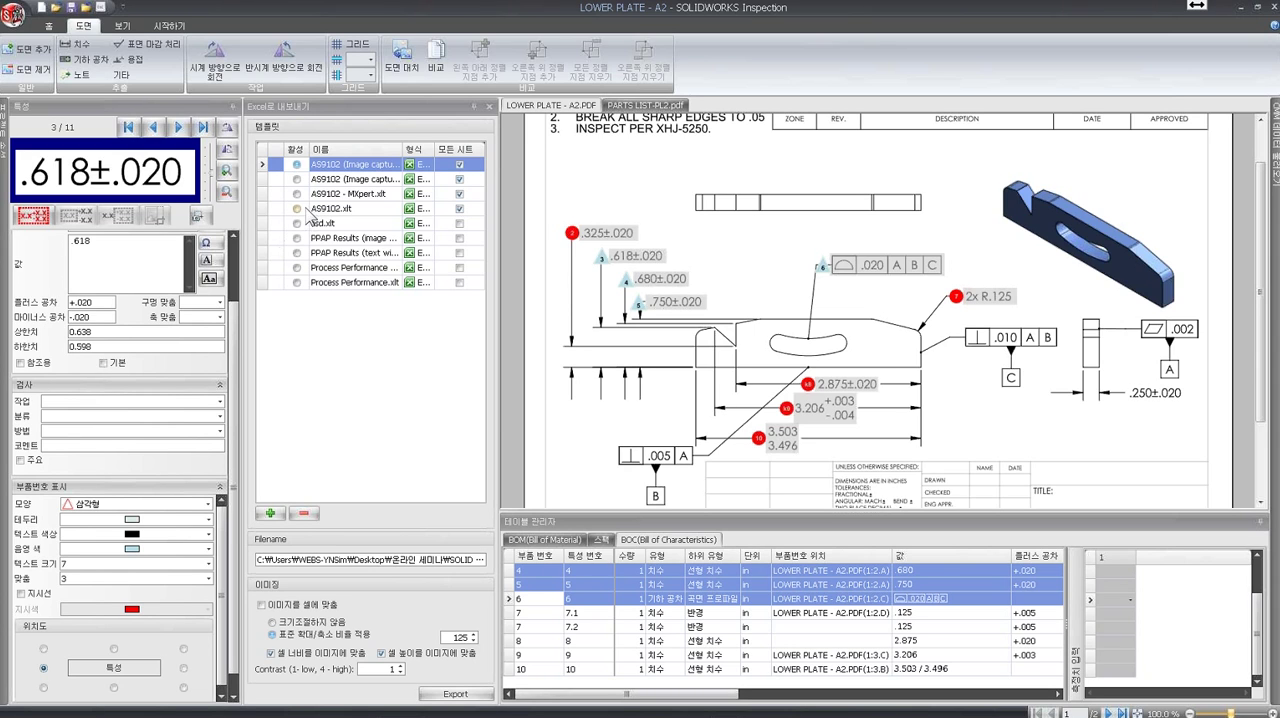
click(297, 209)
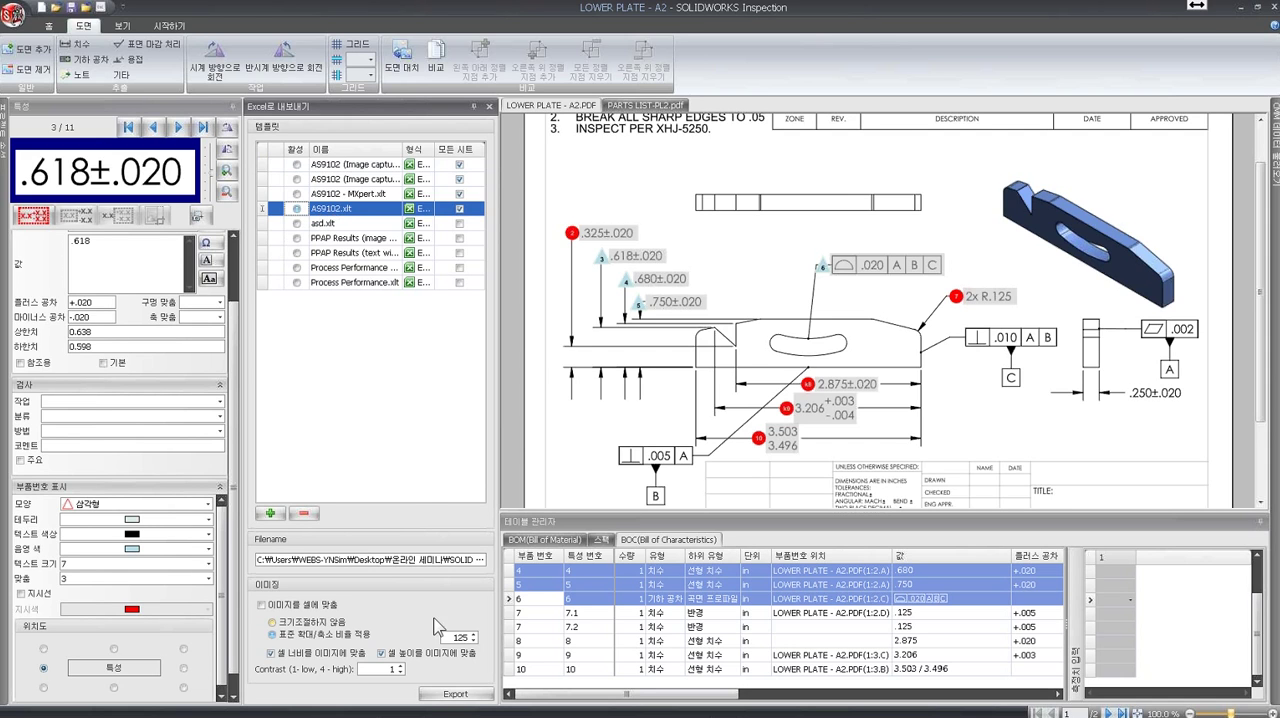
click(457, 698)
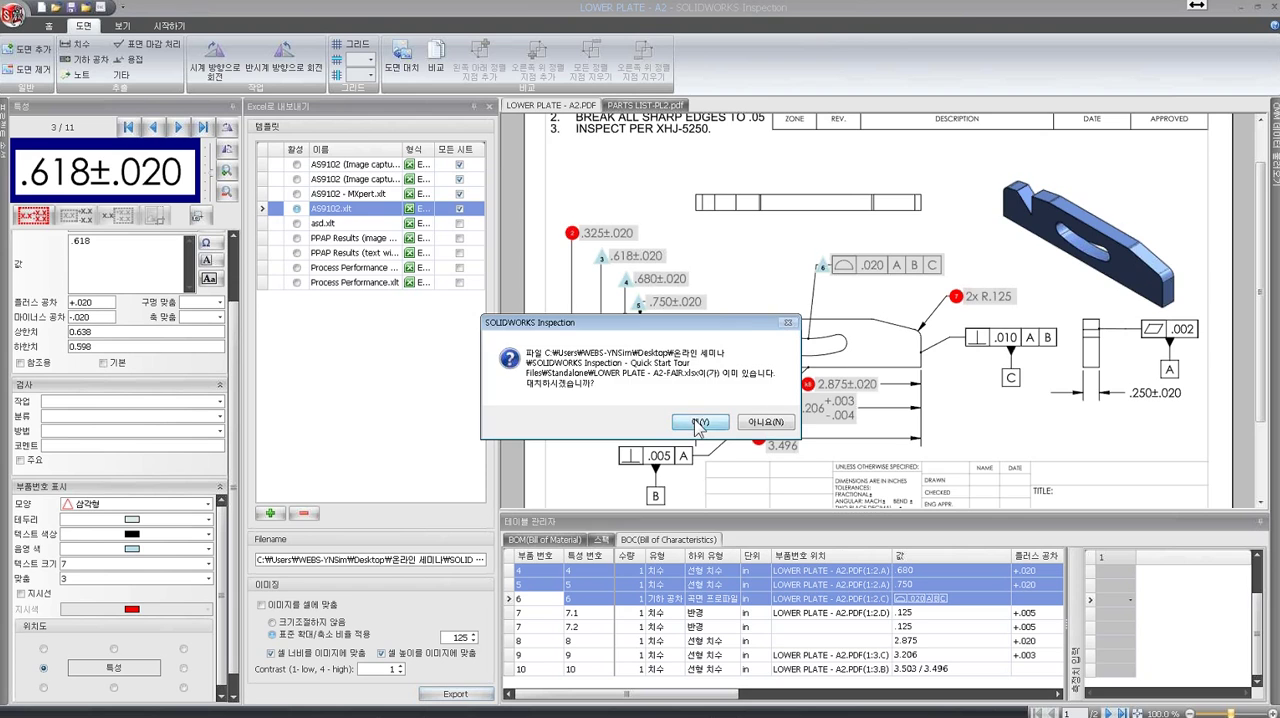
click(694, 426)
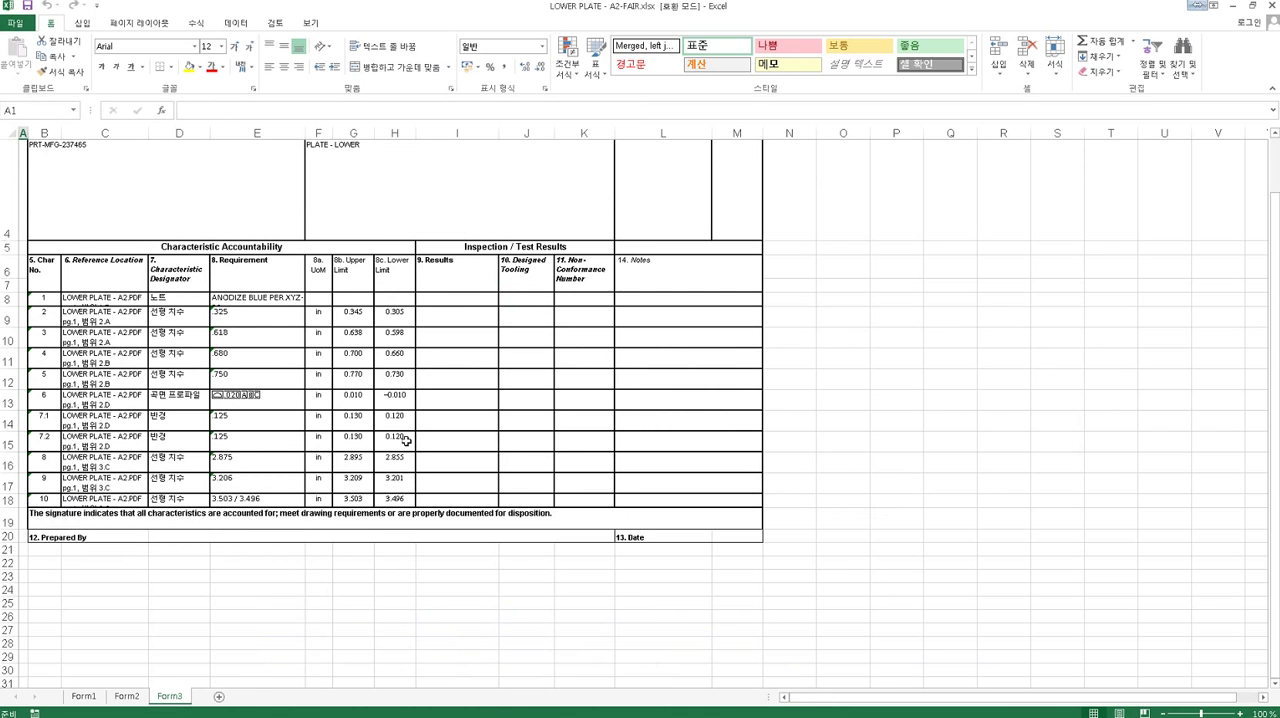
- Examine the part number, part name, revision level and the index rows from HOUSING to BUSHING on the report's Form1 sheet
drag(1277, 650, 1277, 590)
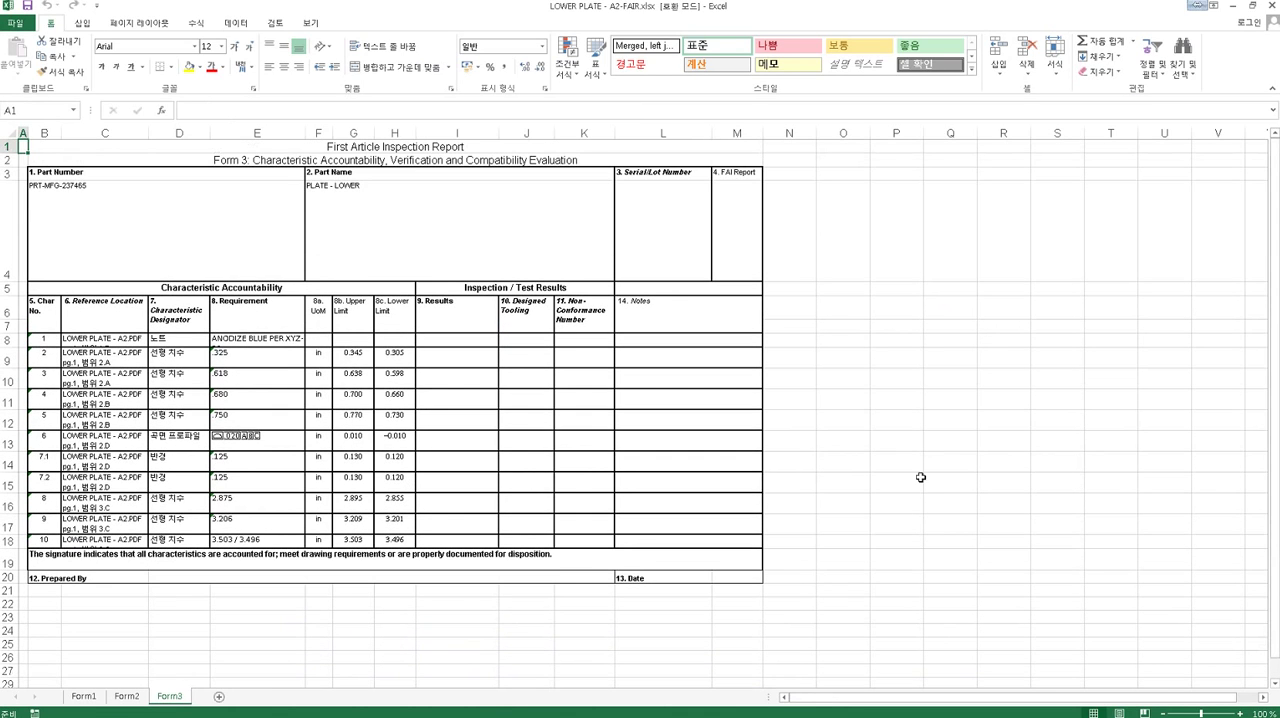
click(97, 700)
click(112, 699)
click(91, 698)
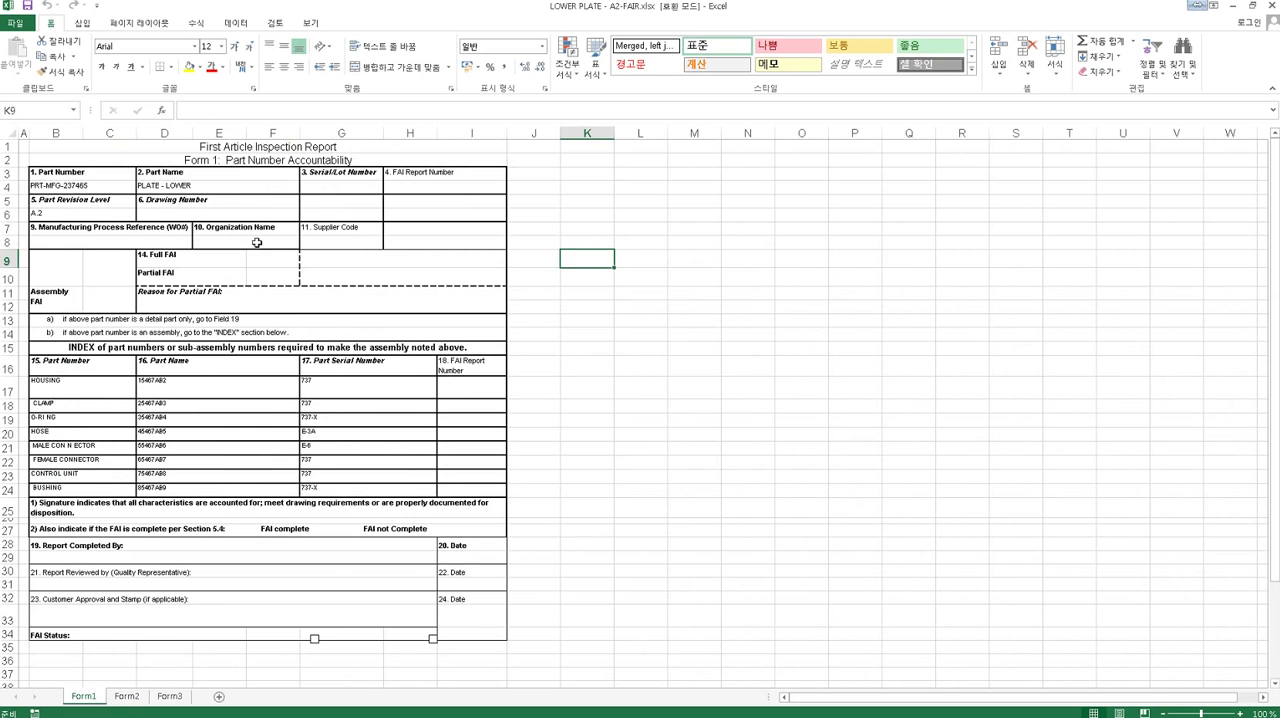
click(72, 187)
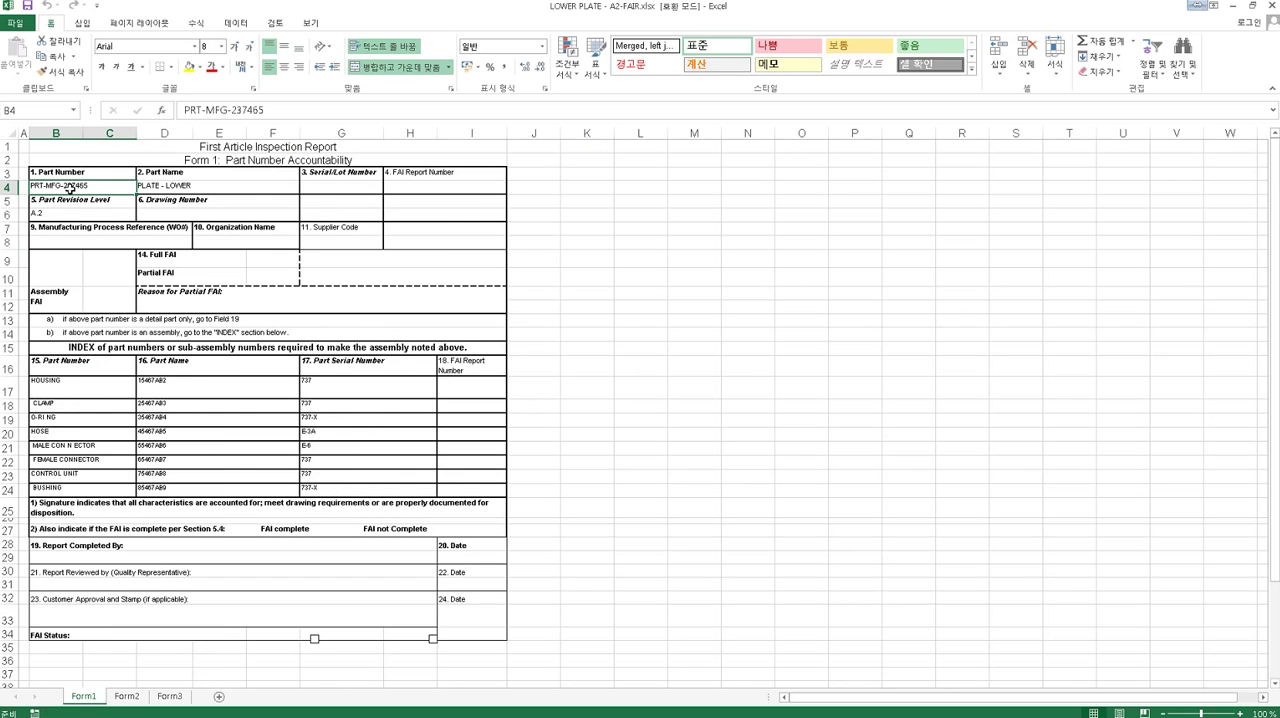
click(170, 187)
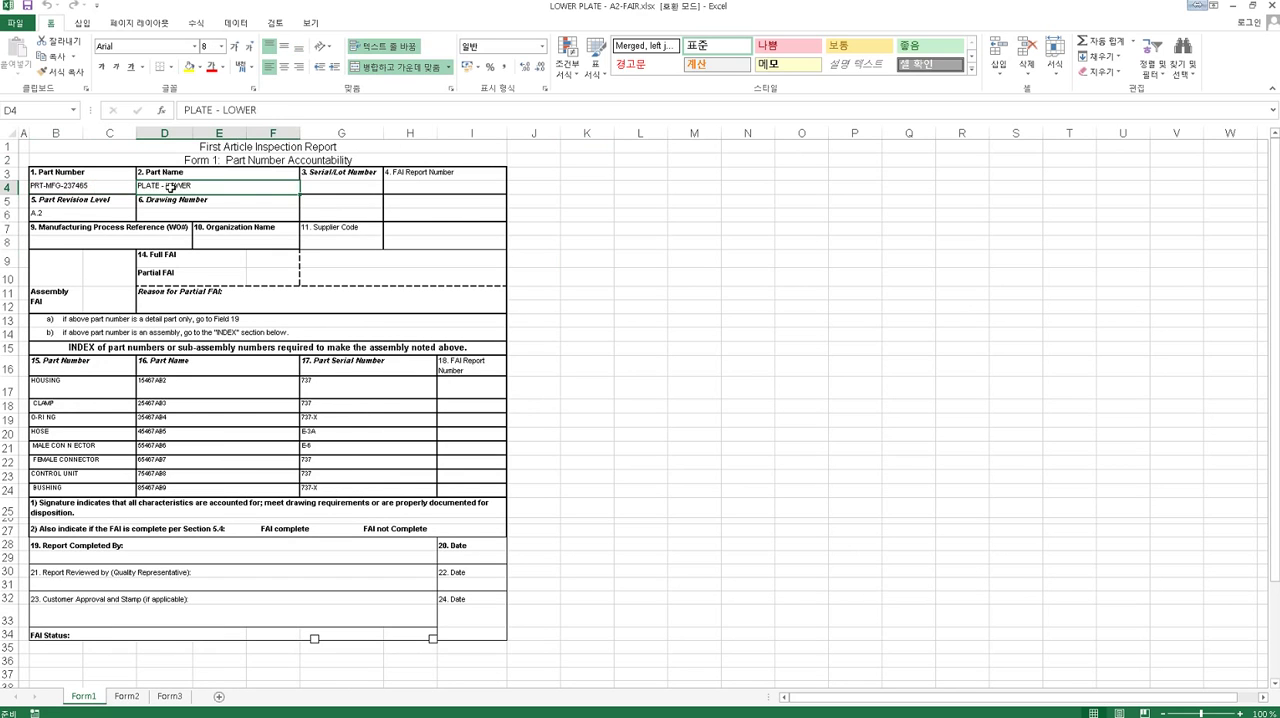
click(96, 216)
click(86, 188)
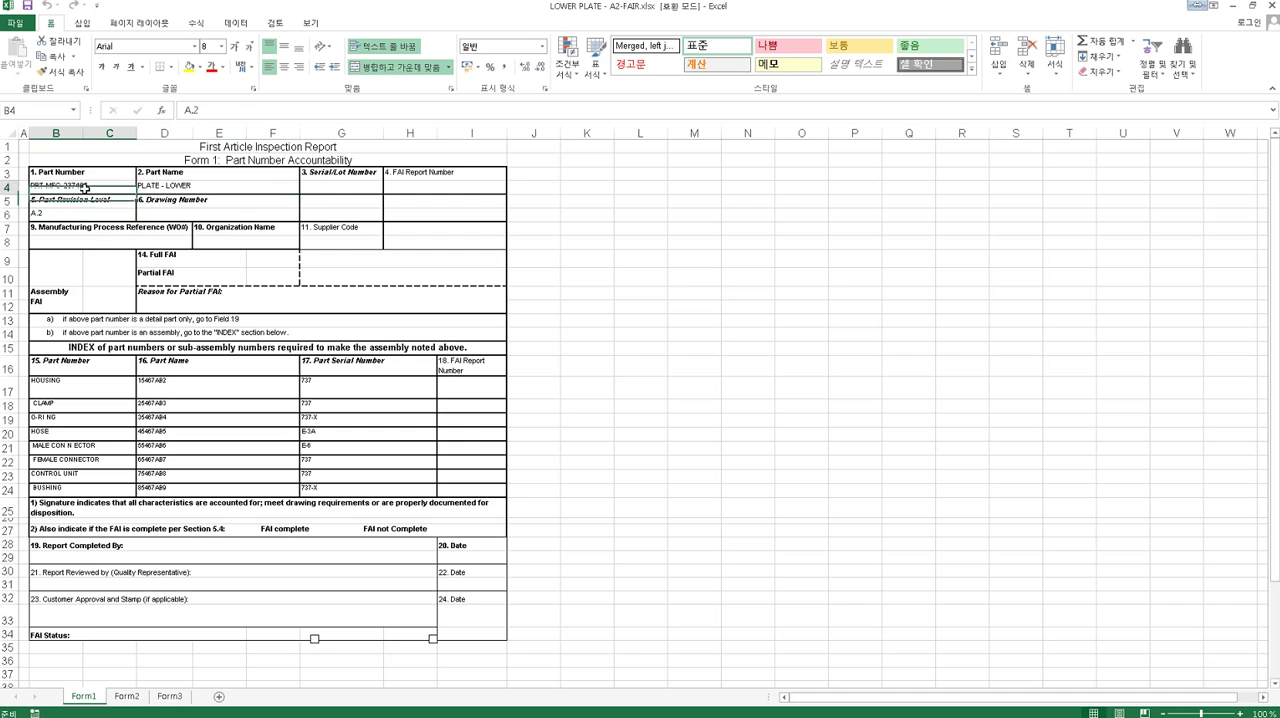
click(146, 189)
click(111, 225)
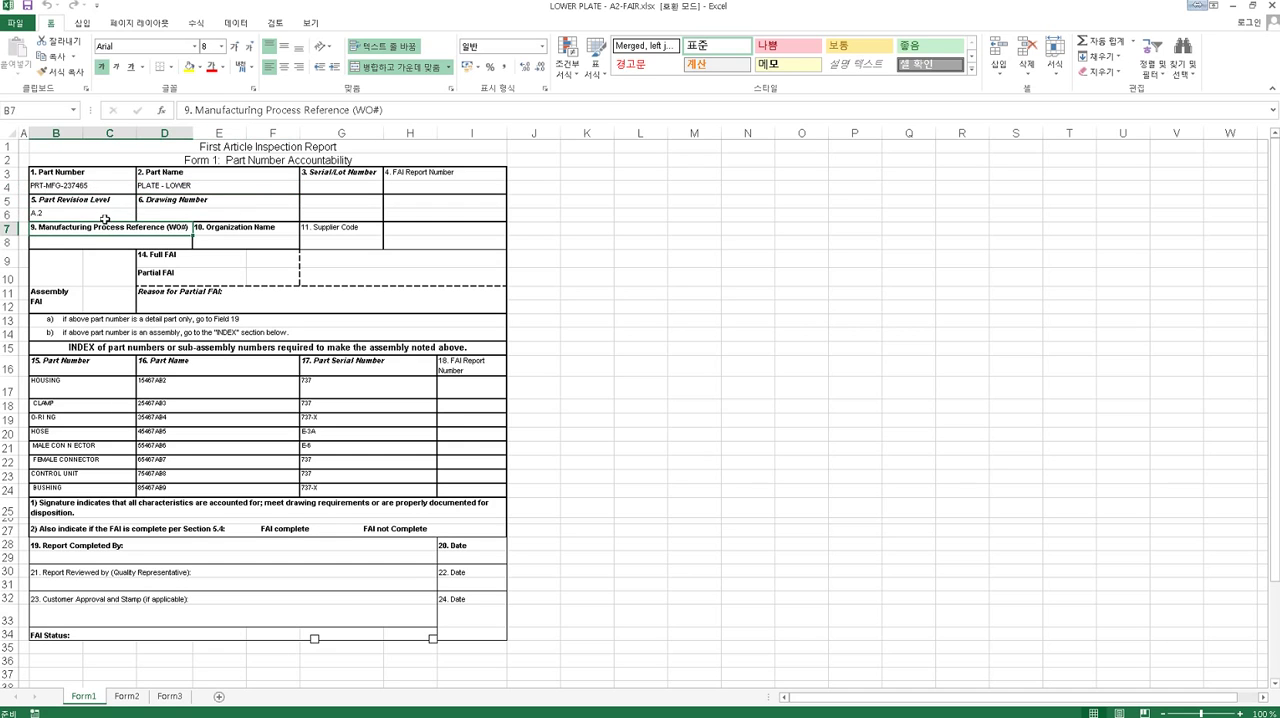
click(105, 218)
click(98, 190)
click(164, 192)
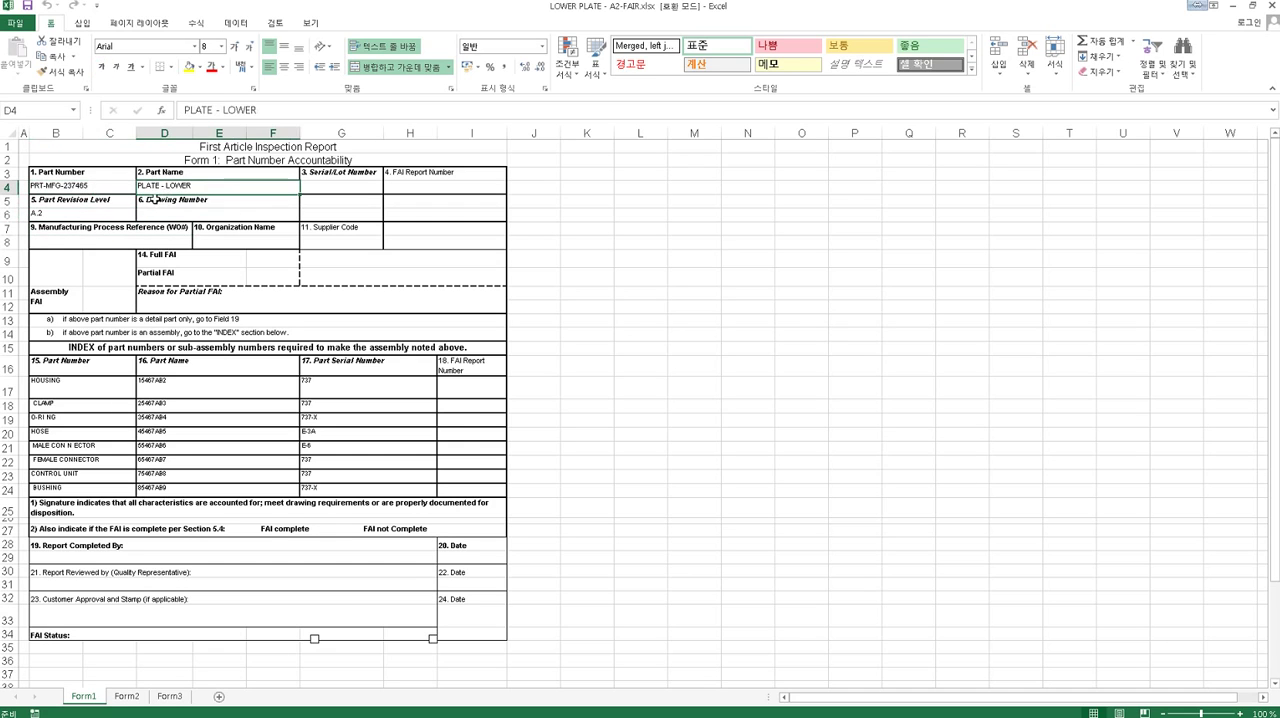
click(110, 216)
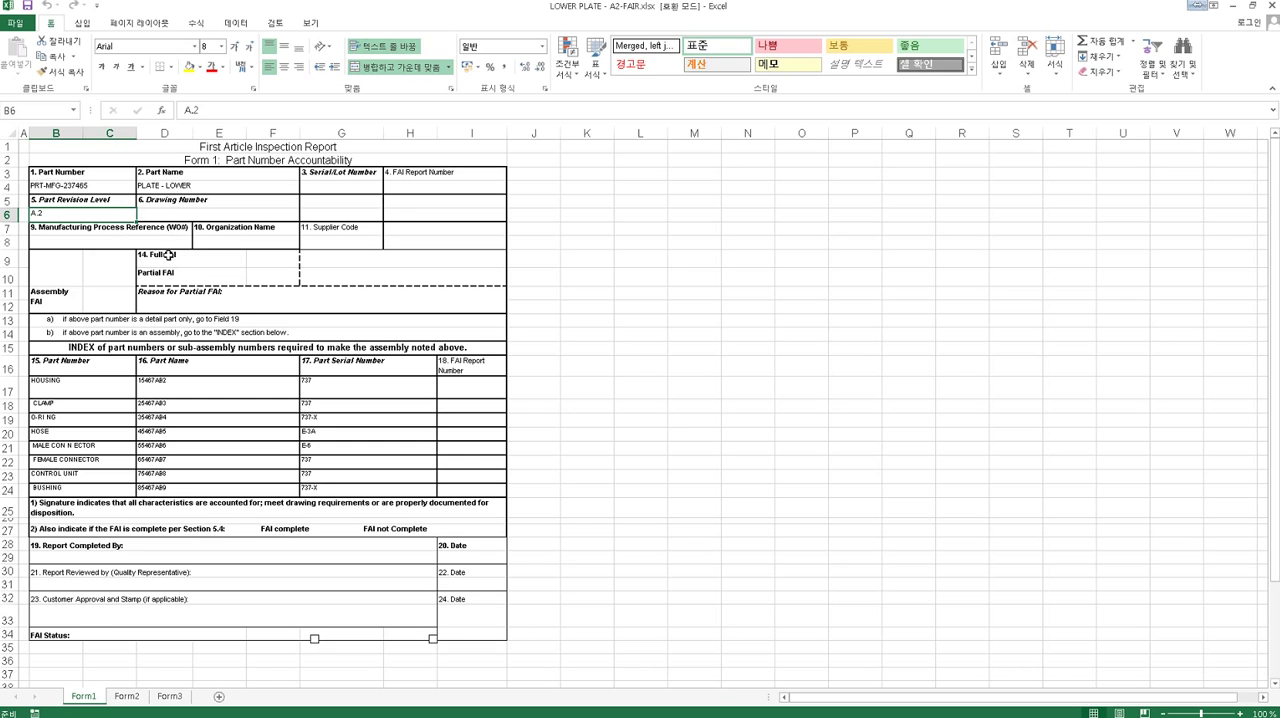
drag(87, 391, 354, 488)
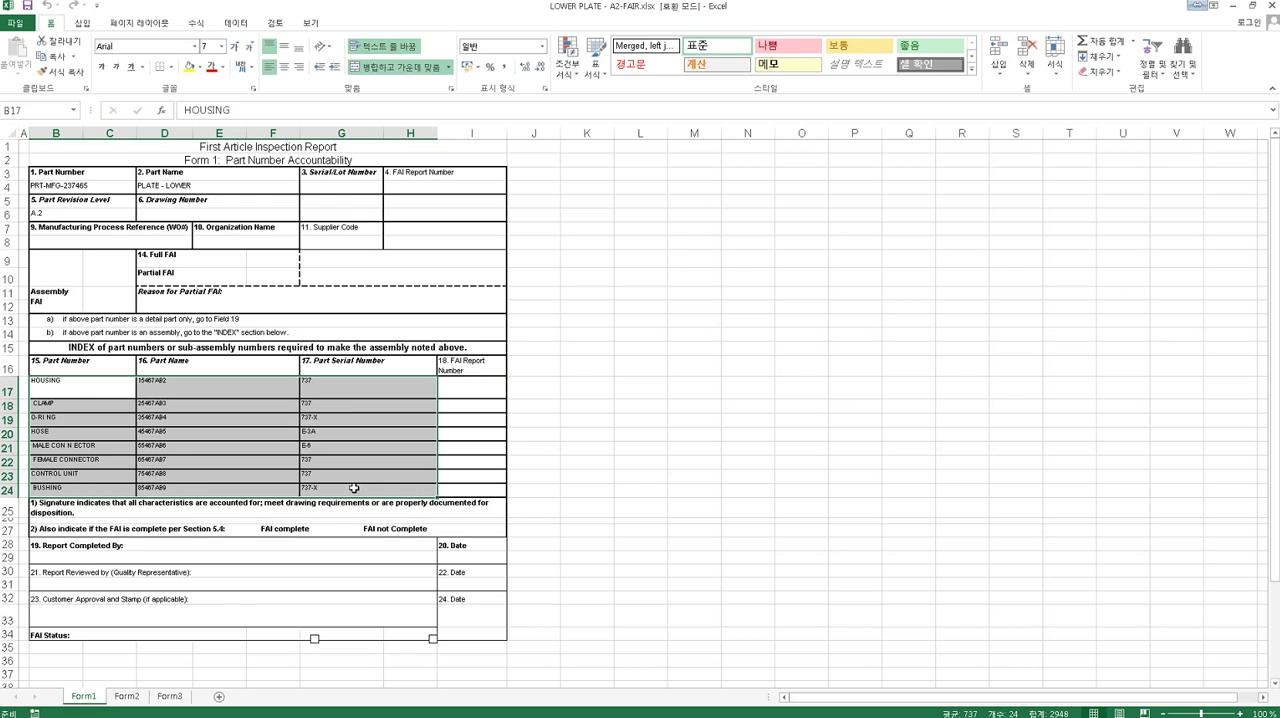
- Examine the reference locations and the upper and lower limits of the characteristics on the Form3 sheet
click(167, 697)
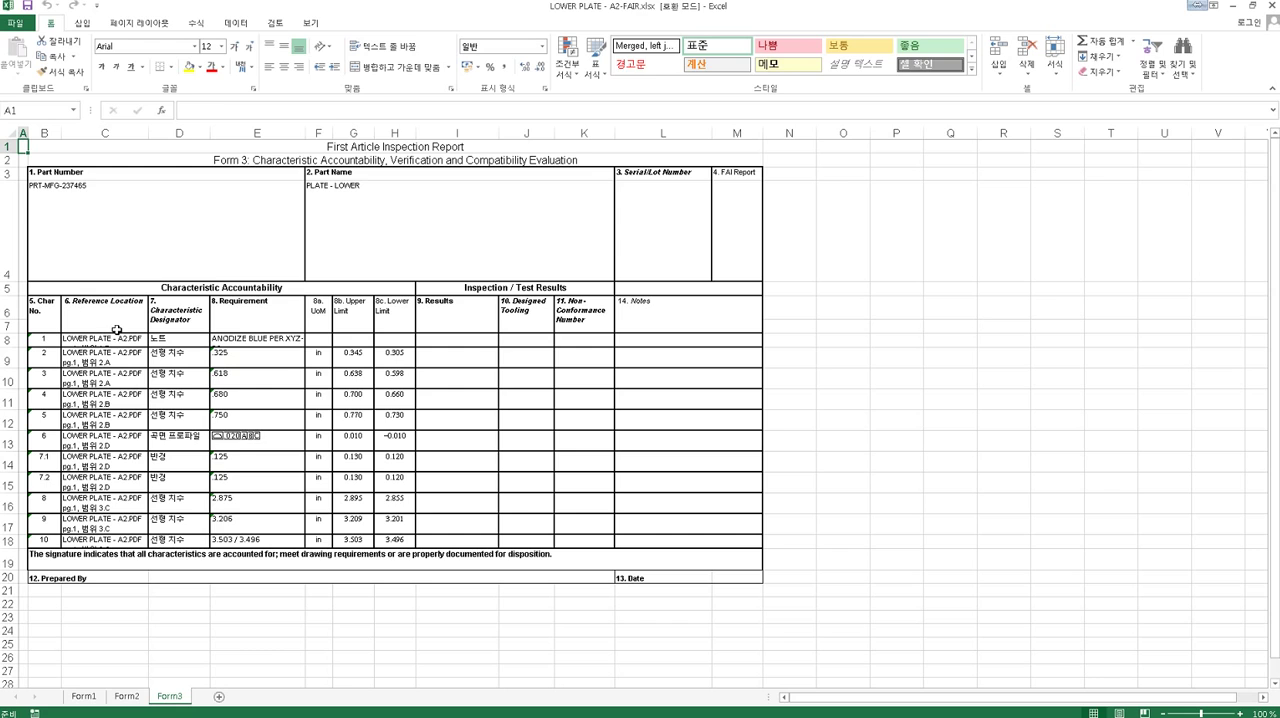
drag(117, 339, 113, 528)
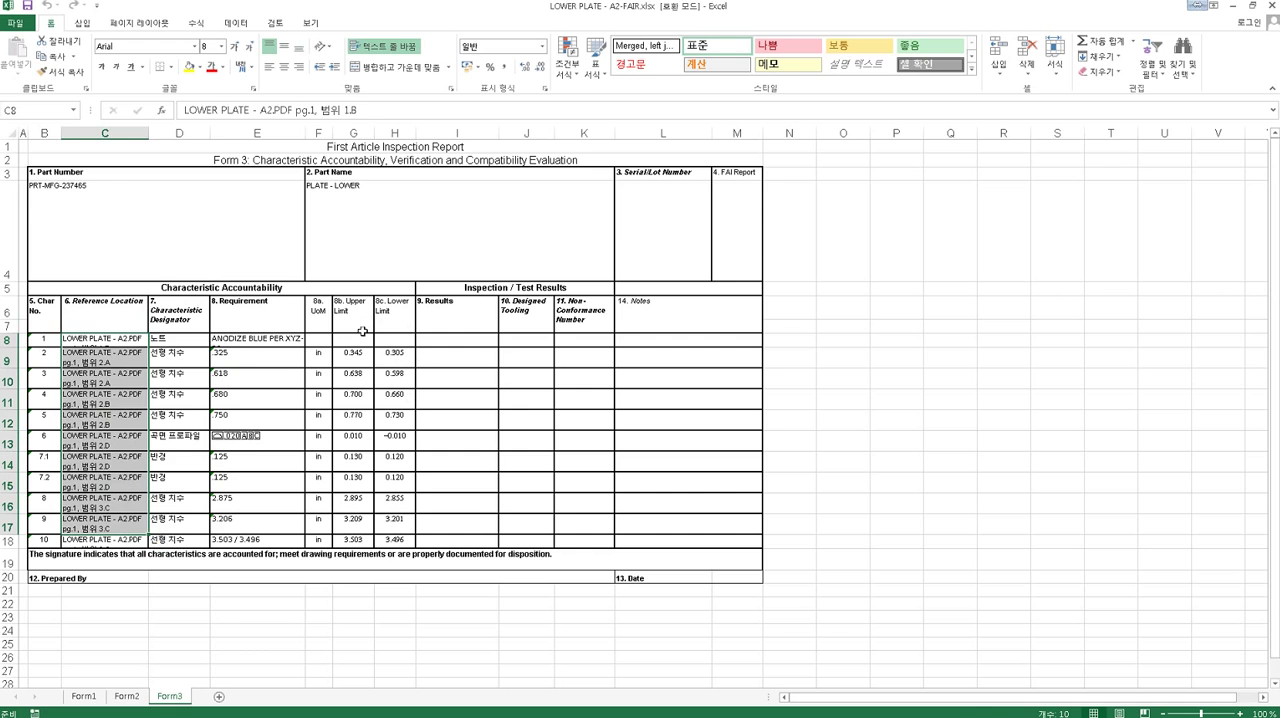
drag(362, 339, 356, 541)
drag(400, 342, 399, 545)
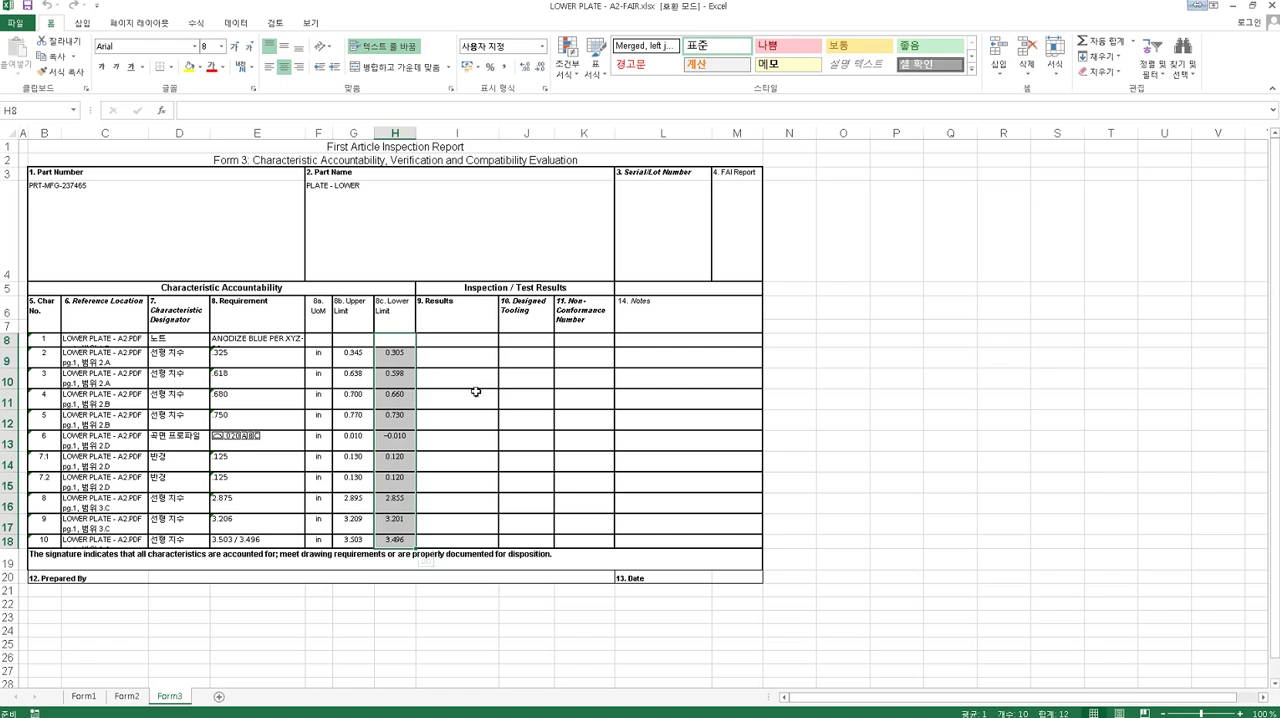
- Enter the inspection results 0.345 for characteristic 2 and 0.7 for characteristic 3 on the Form3 sheet
click(481, 358)
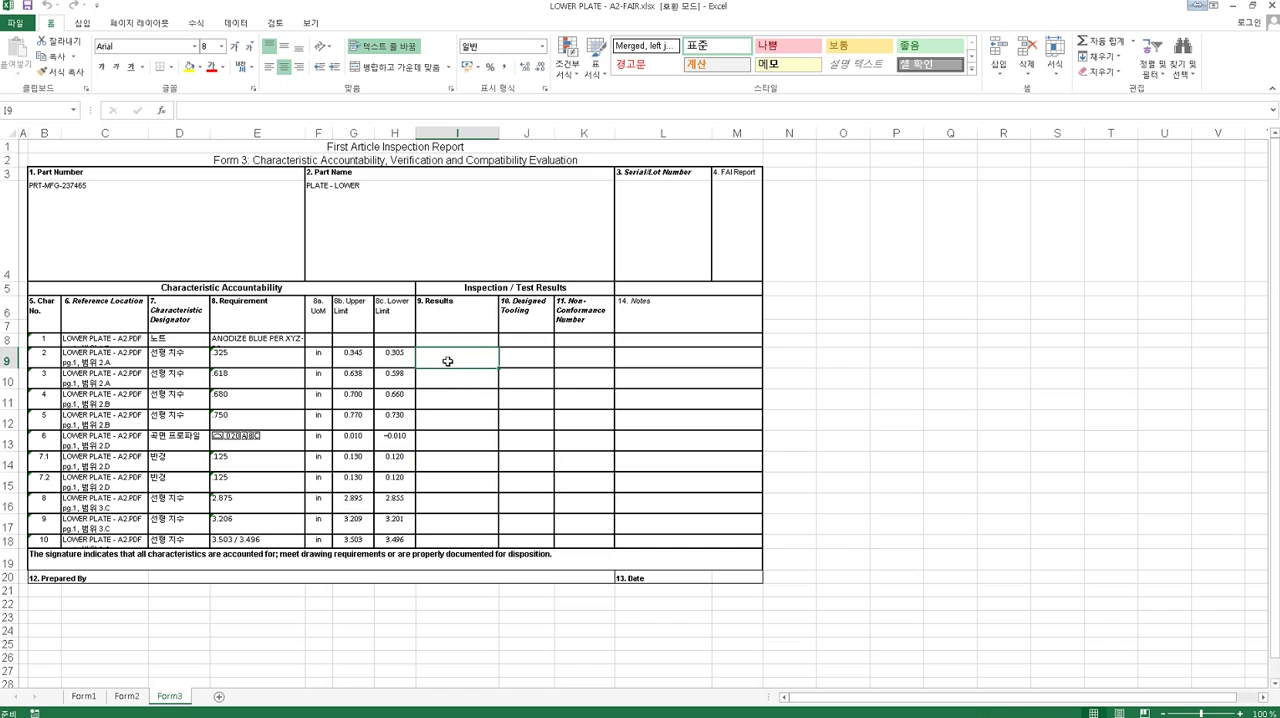
key(F2)
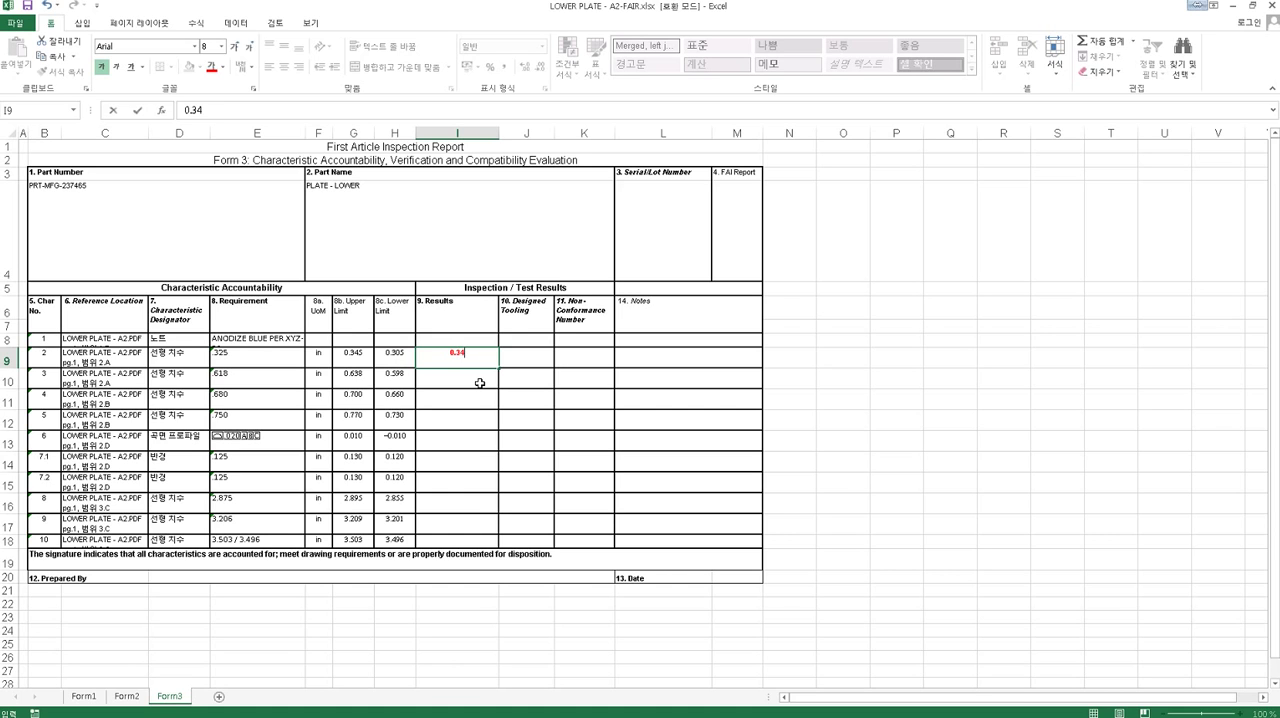
click(480, 383)
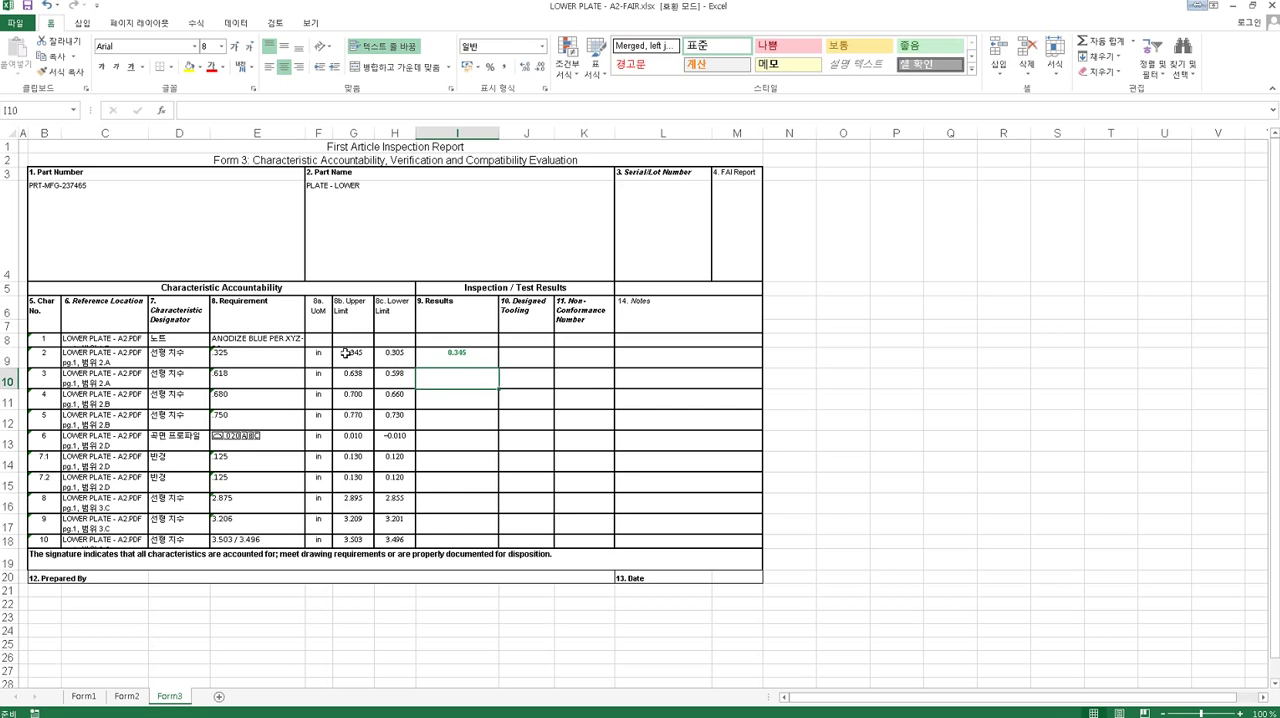
click(462, 361)
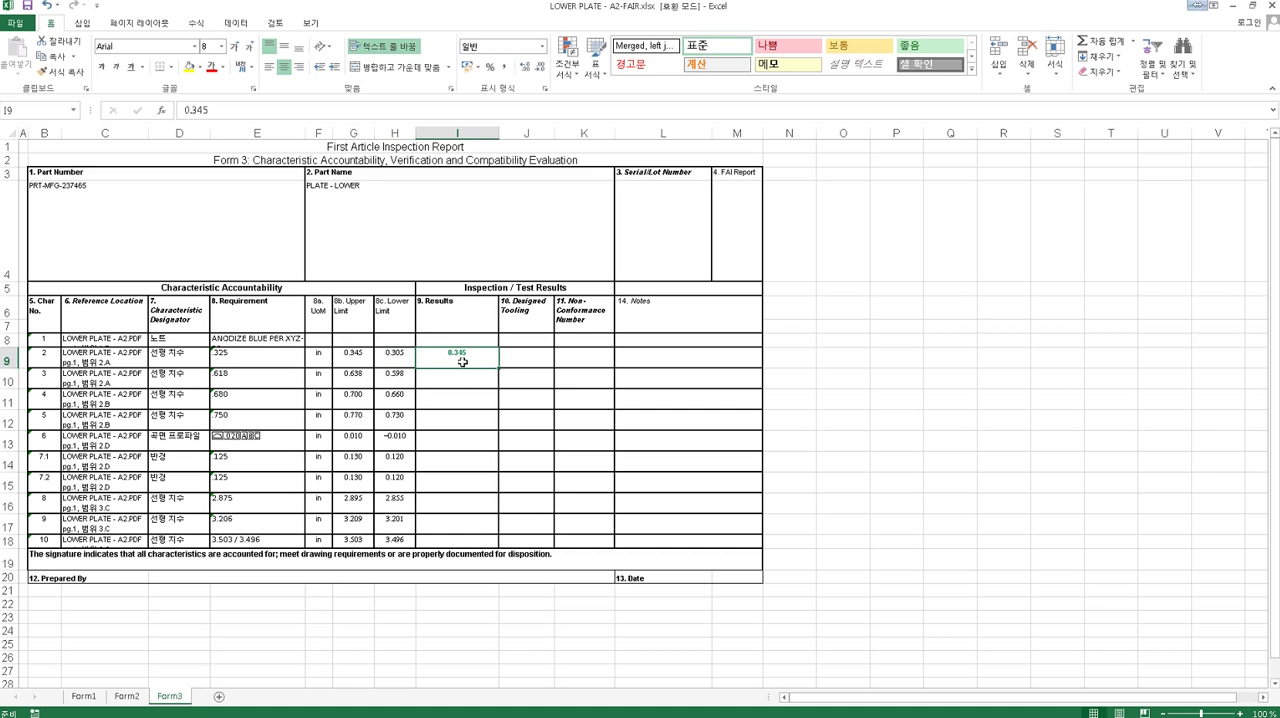
click(452, 388)
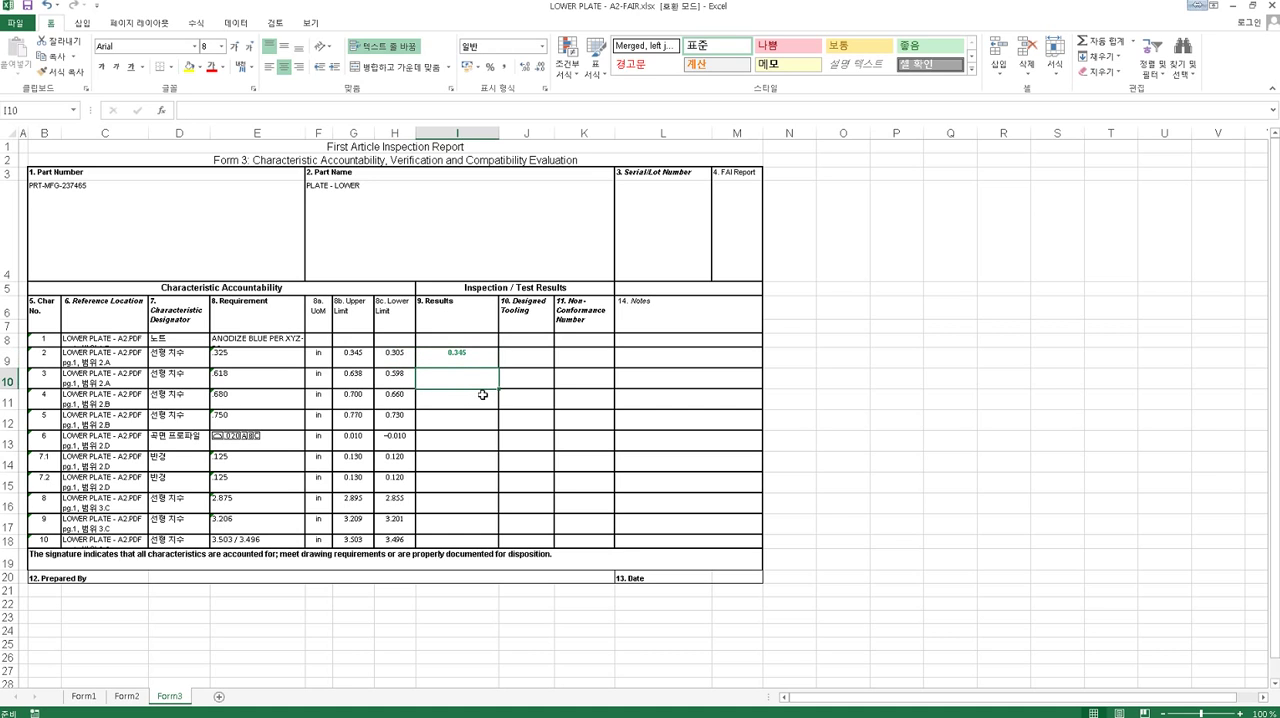
text(0.)
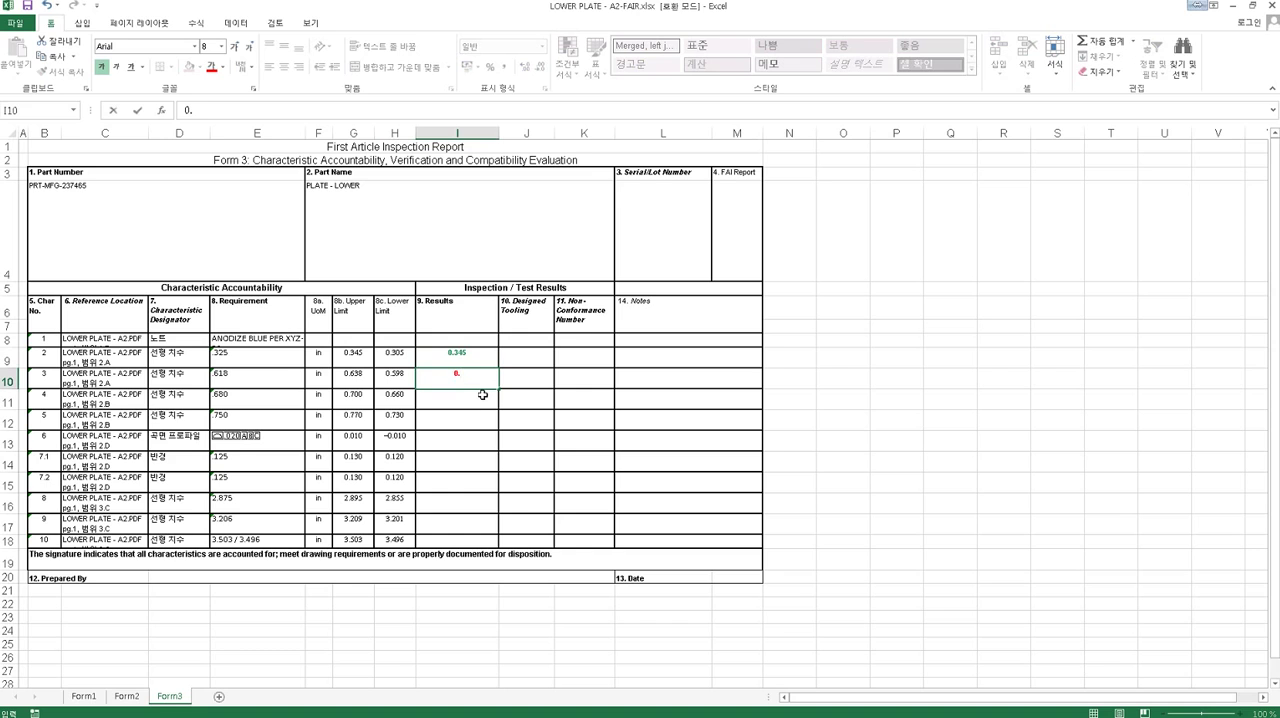
text(7)
key(Return)
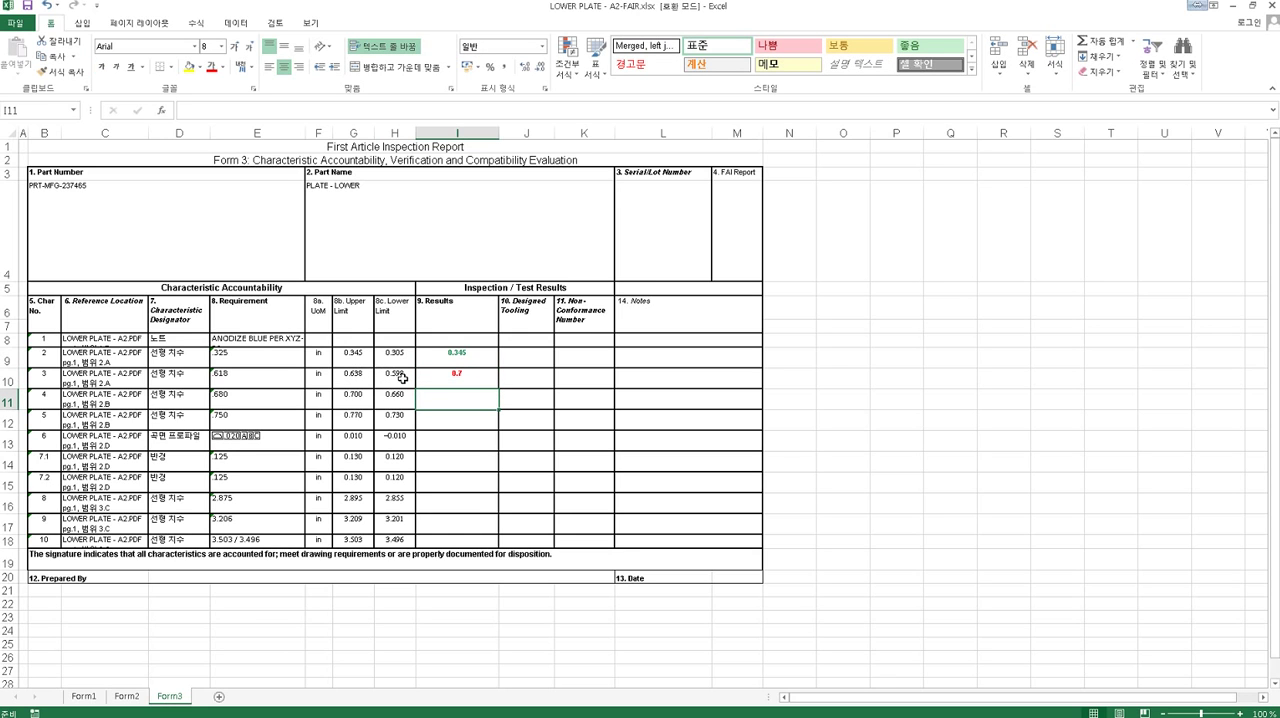
- Enter the inspection results 0.7 for characteristic 4 and 0.77 for characteristic 5 on the Form3 sheet
click(451, 375)
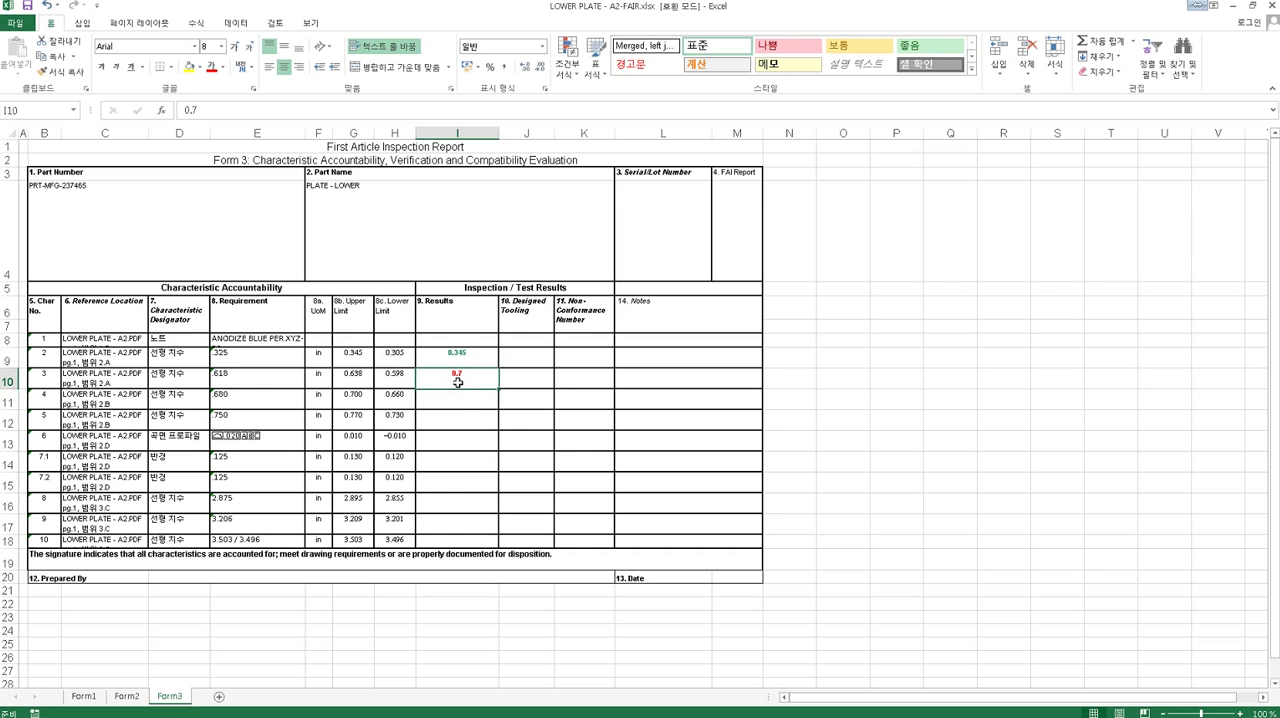
click(457, 400)
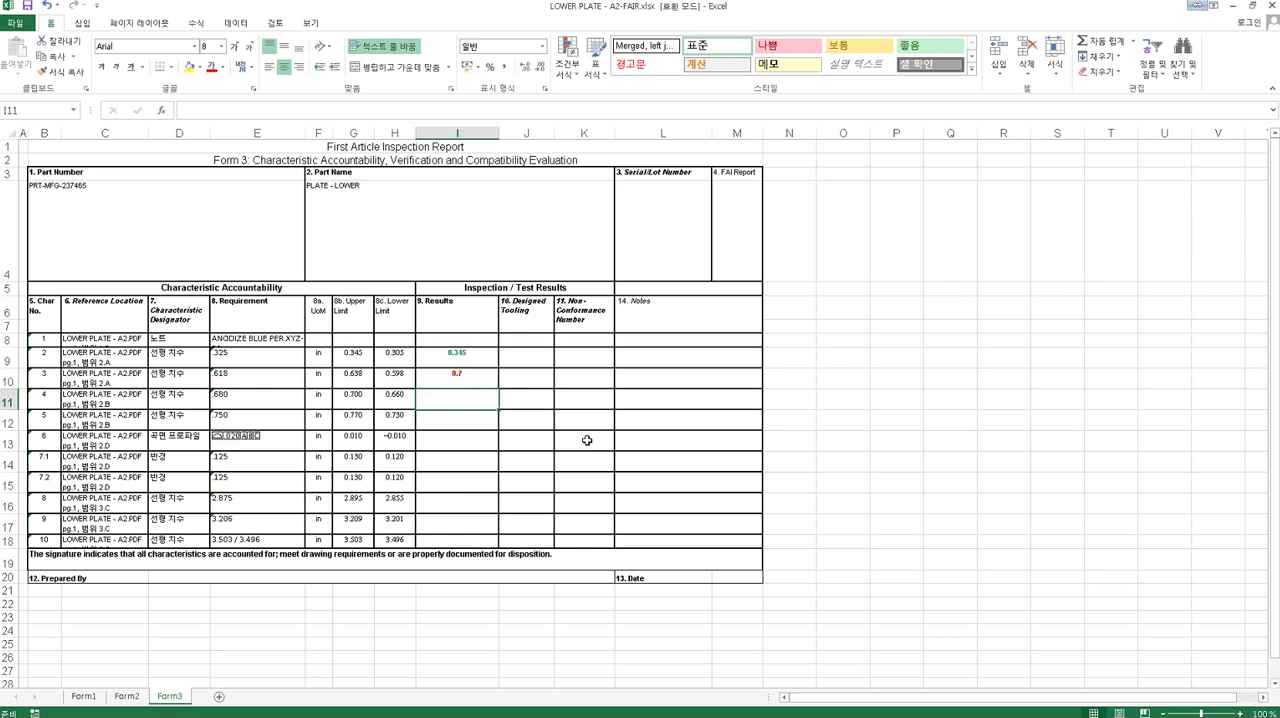
text(0.7)
key(Return)
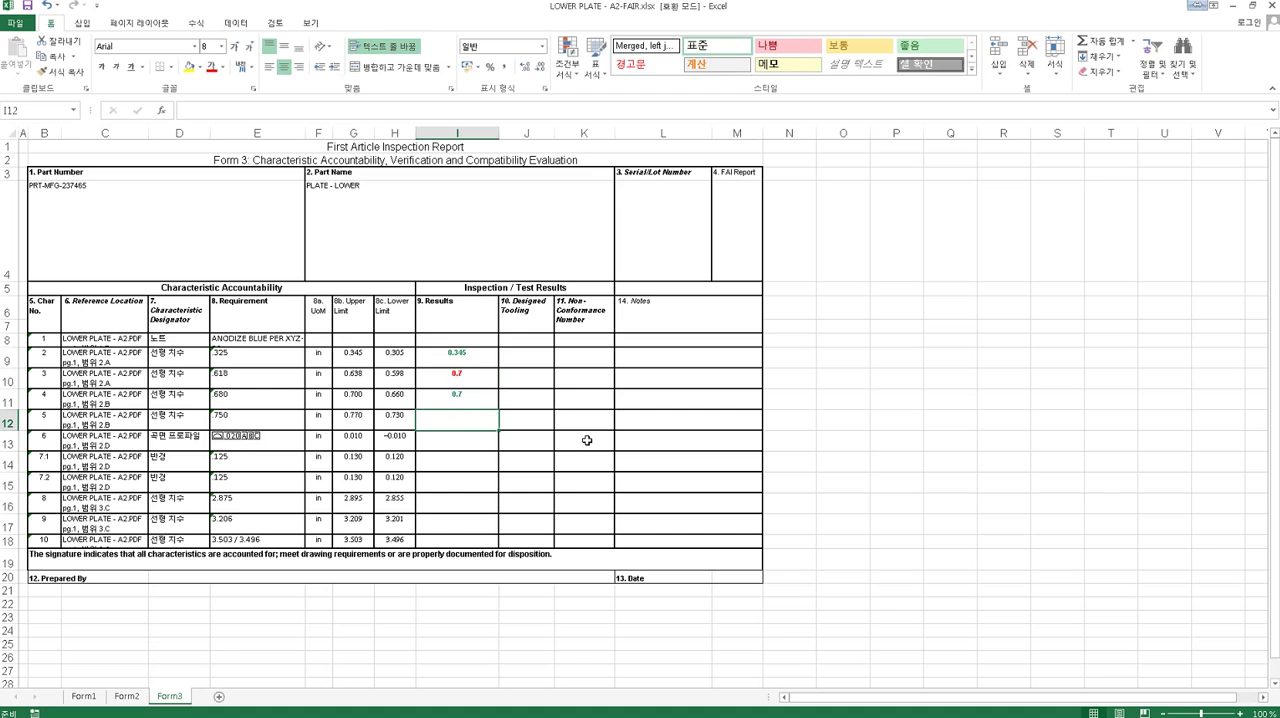
text(0.77)
key(Return)
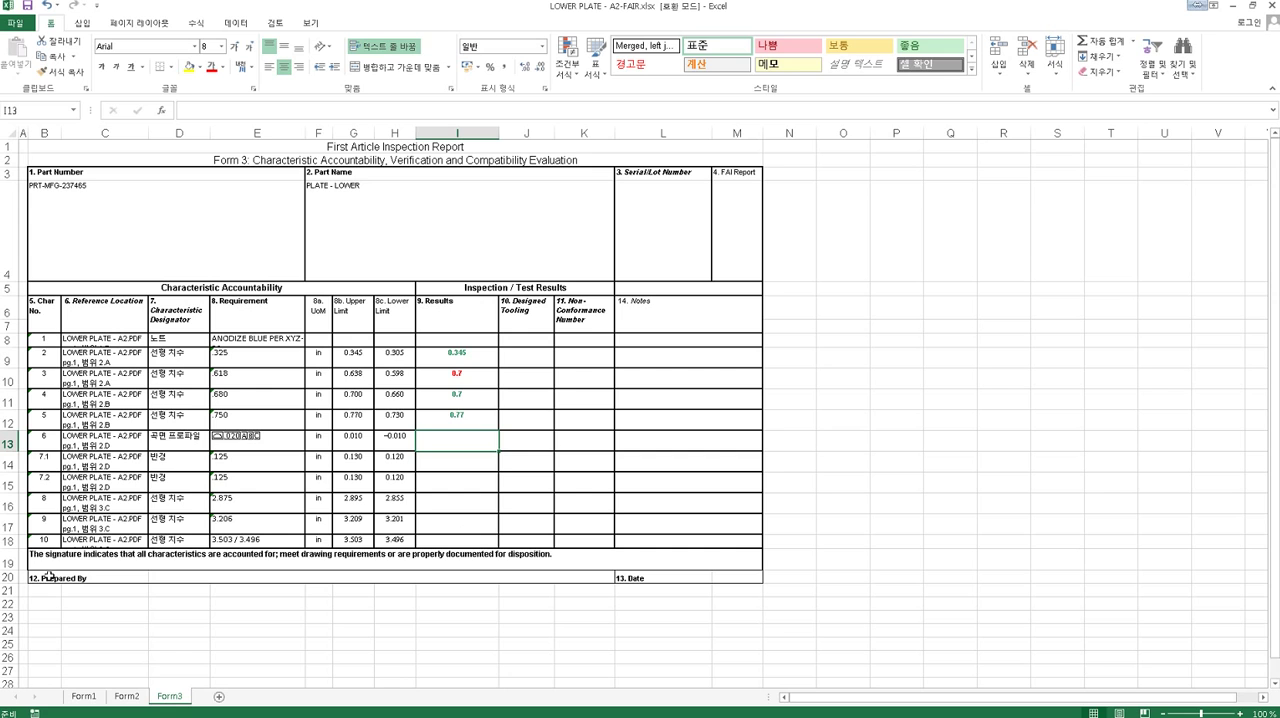
- Switch to SOLIDWORKS Inspection and enter 0.34 as the measured value of characteristic 2
key(alt+Tab)
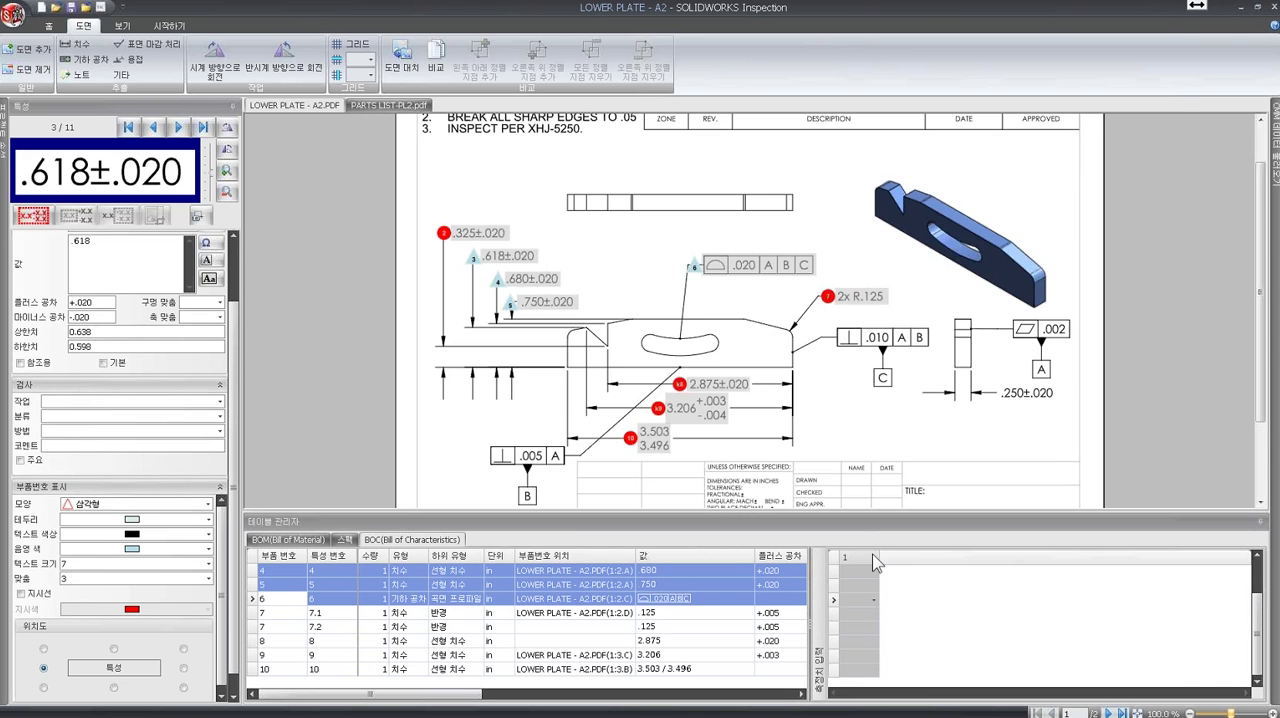
mouse_move(1274, 165)
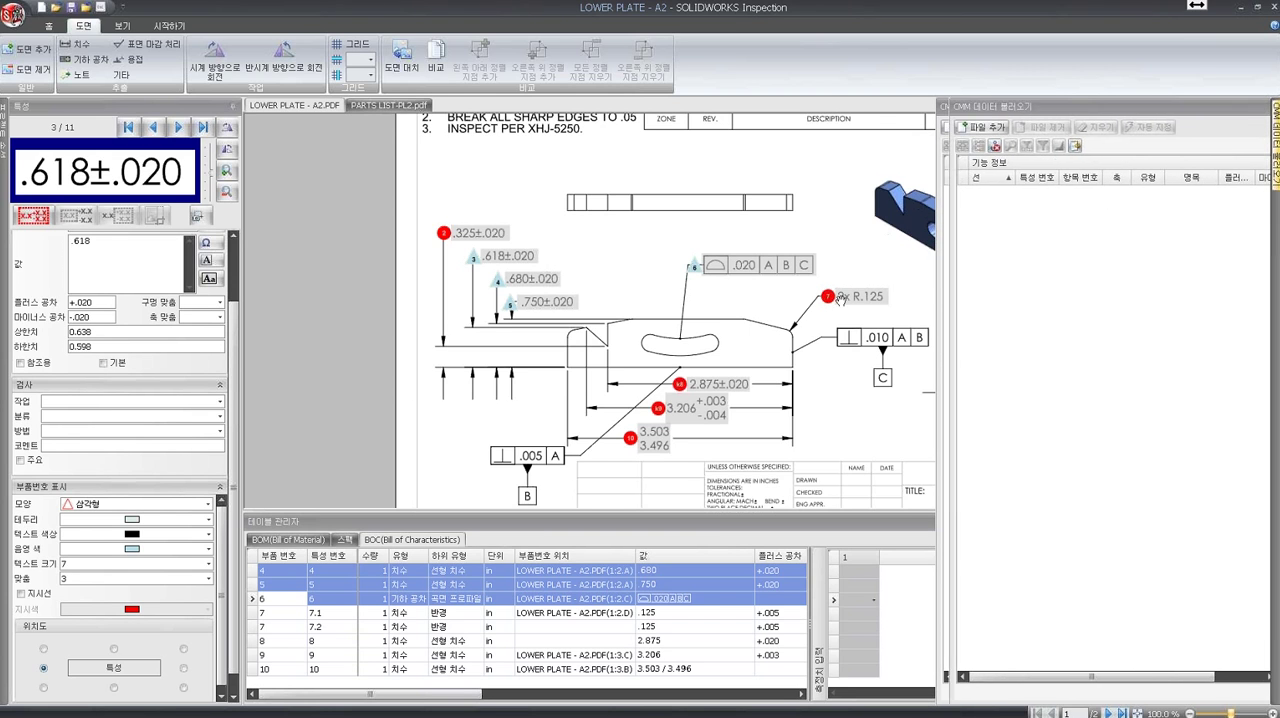
click(913, 620)
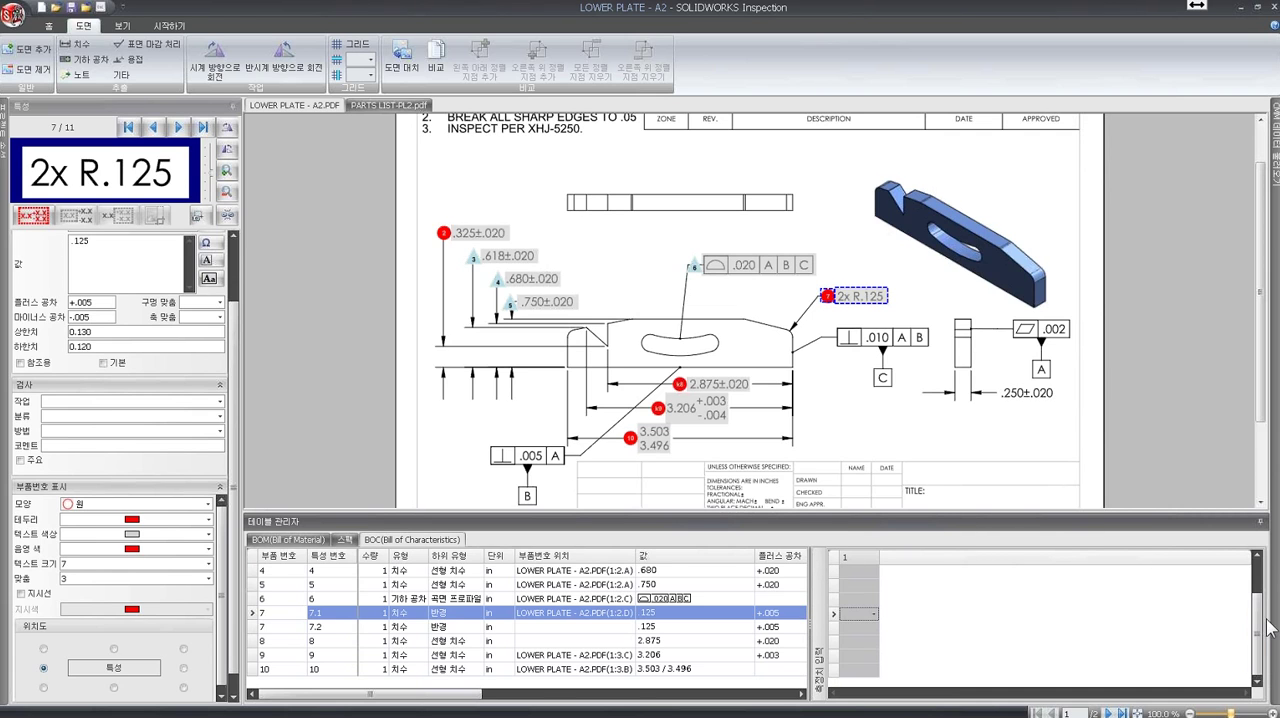
drag(1260, 628, 1257, 595)
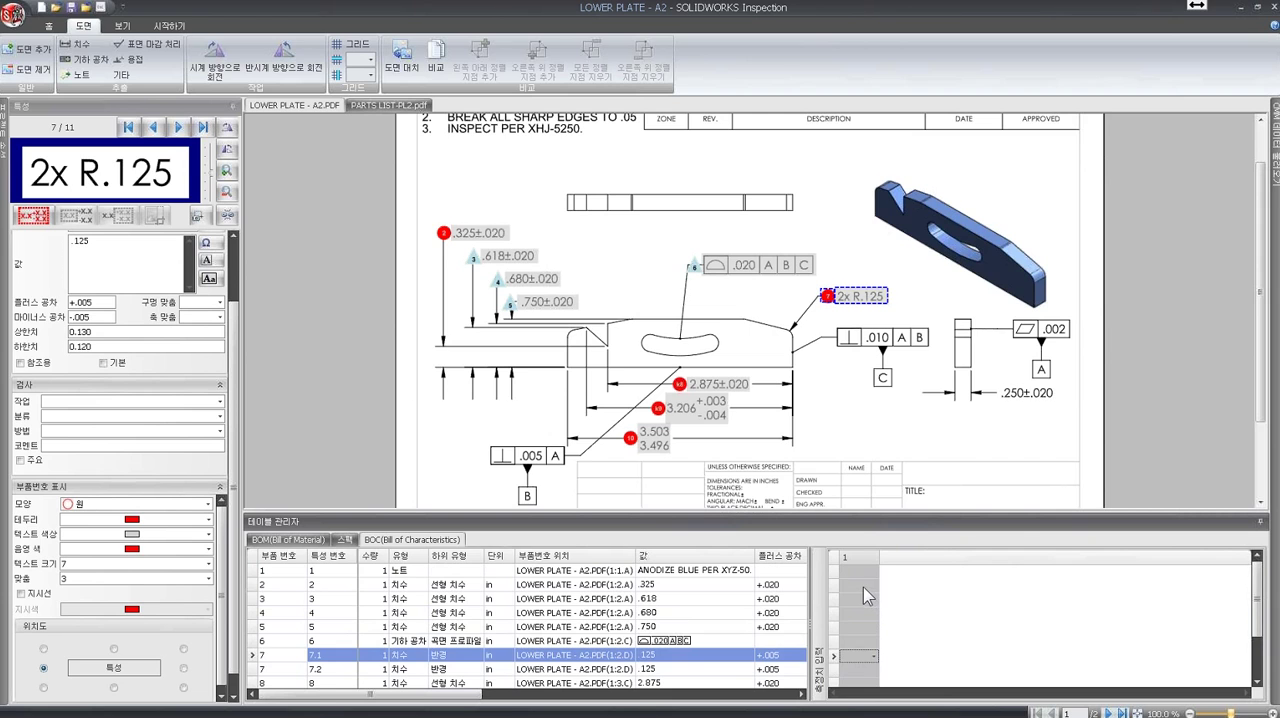
drag(461, 699, 636, 706)
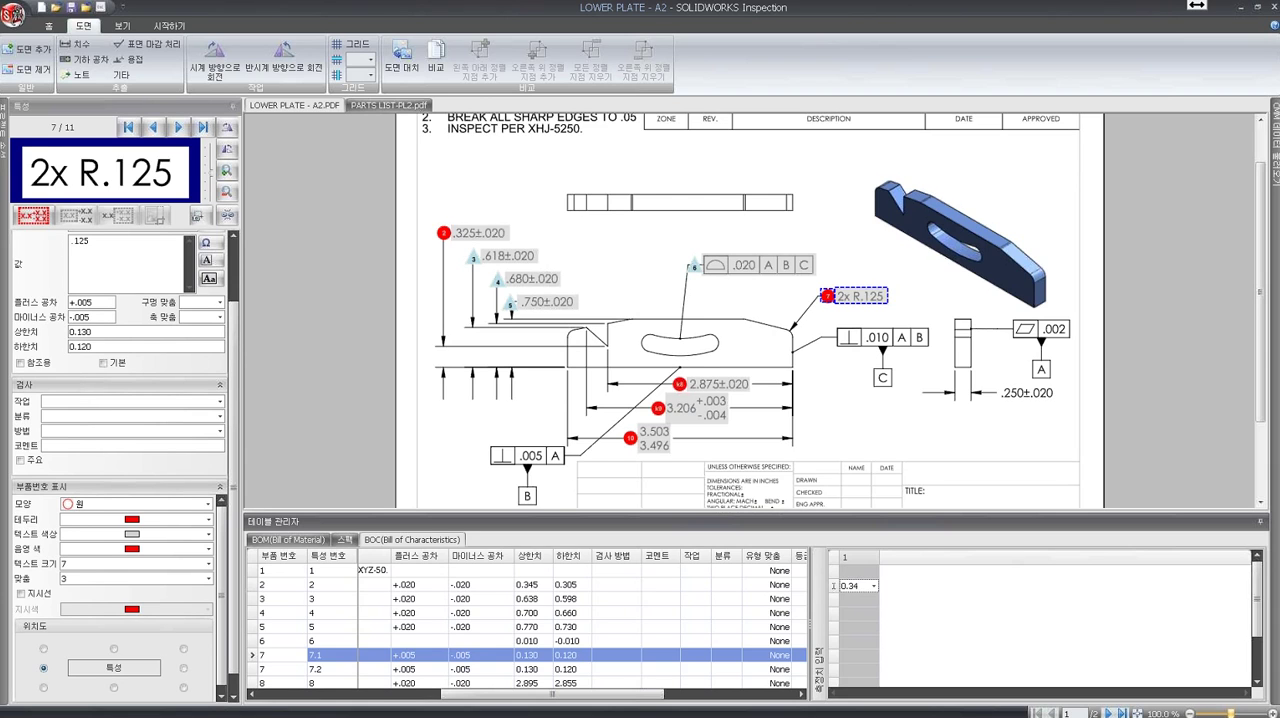
key(Return)
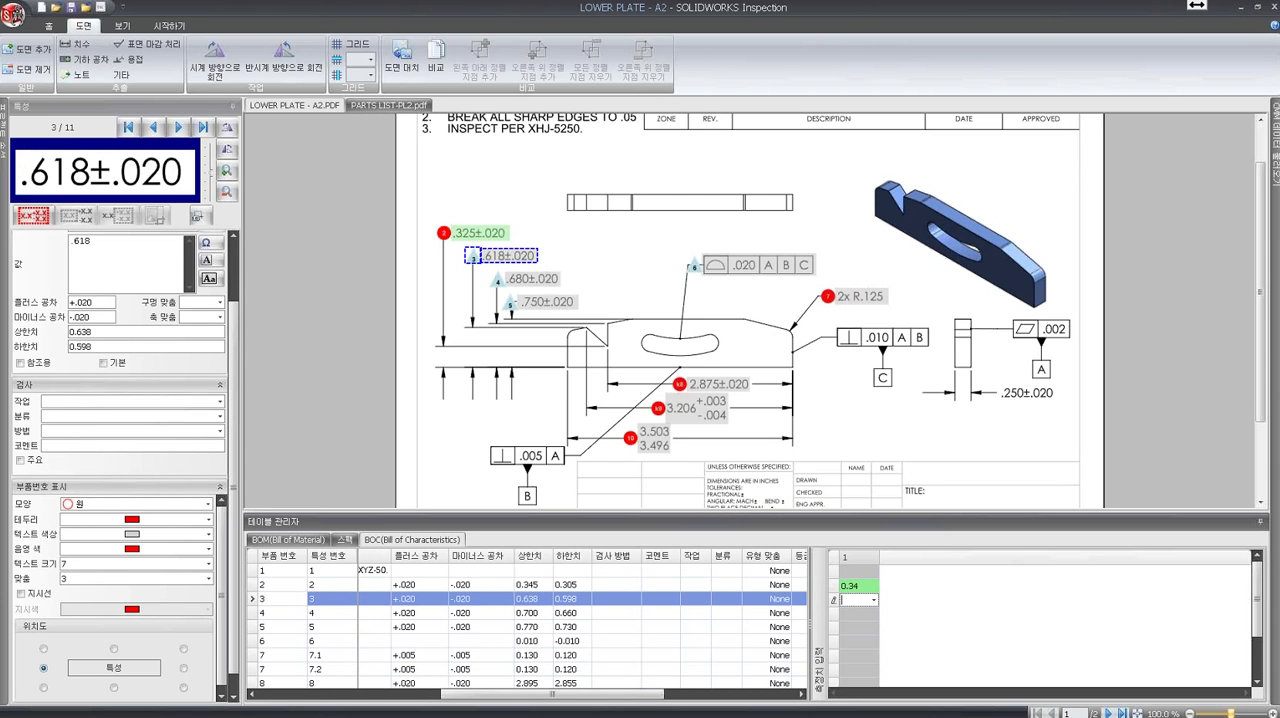
- Enter 0.7 as the measured value of both characteristic 3 and characteristic 4
click(860, 586)
key(Return)
key(Return)
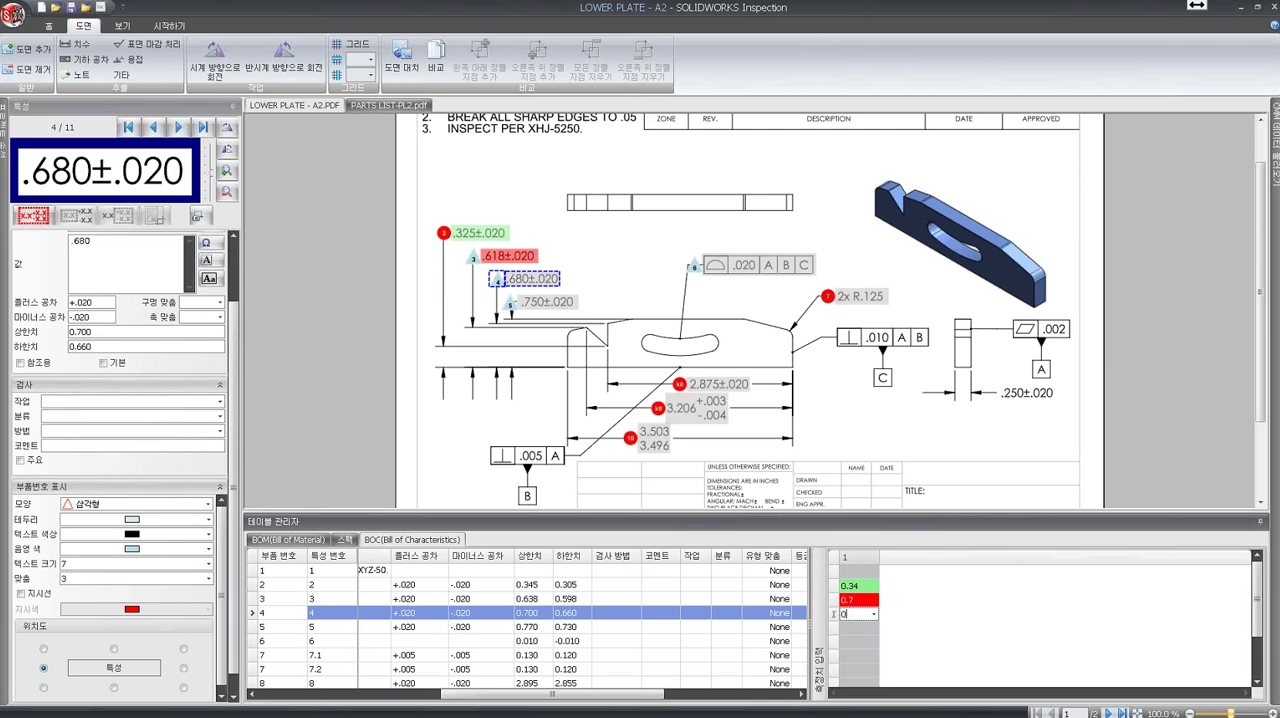
key(Return)
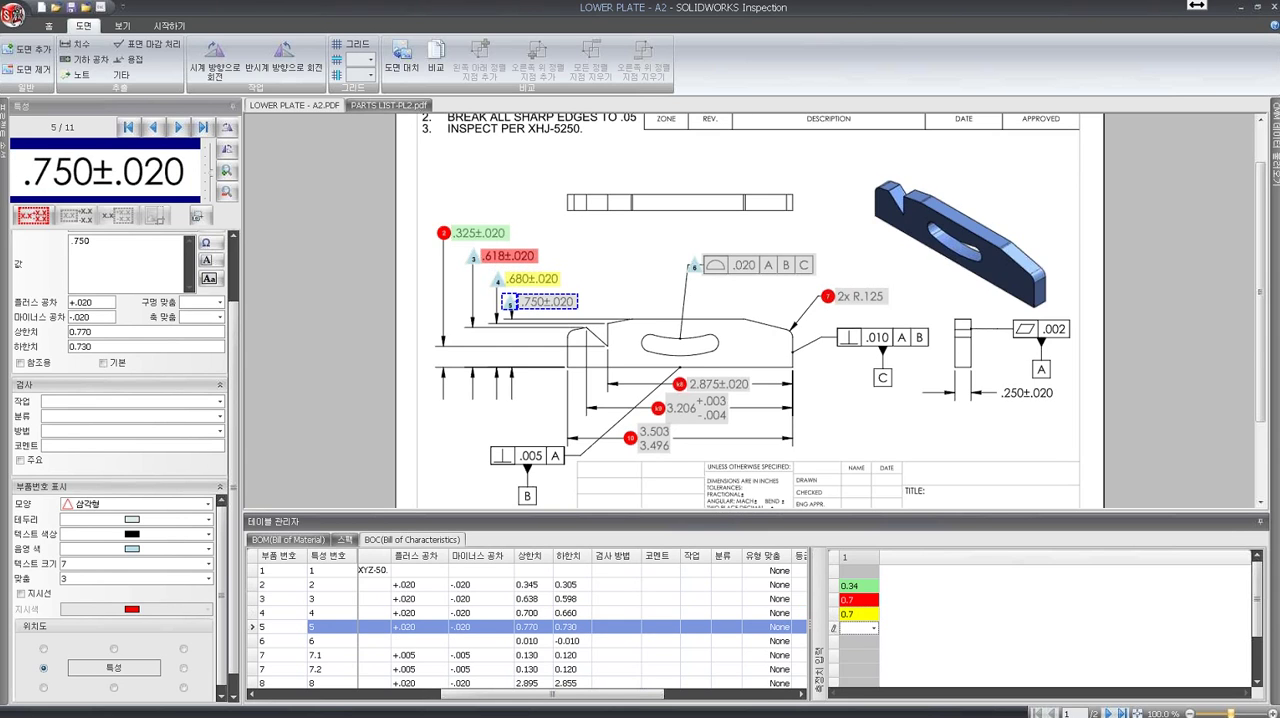
click(862, 614)
click(863, 625)
- Examine the pass, marginal and fail colours for measurement input in the application options without changing them
click(48, 25)
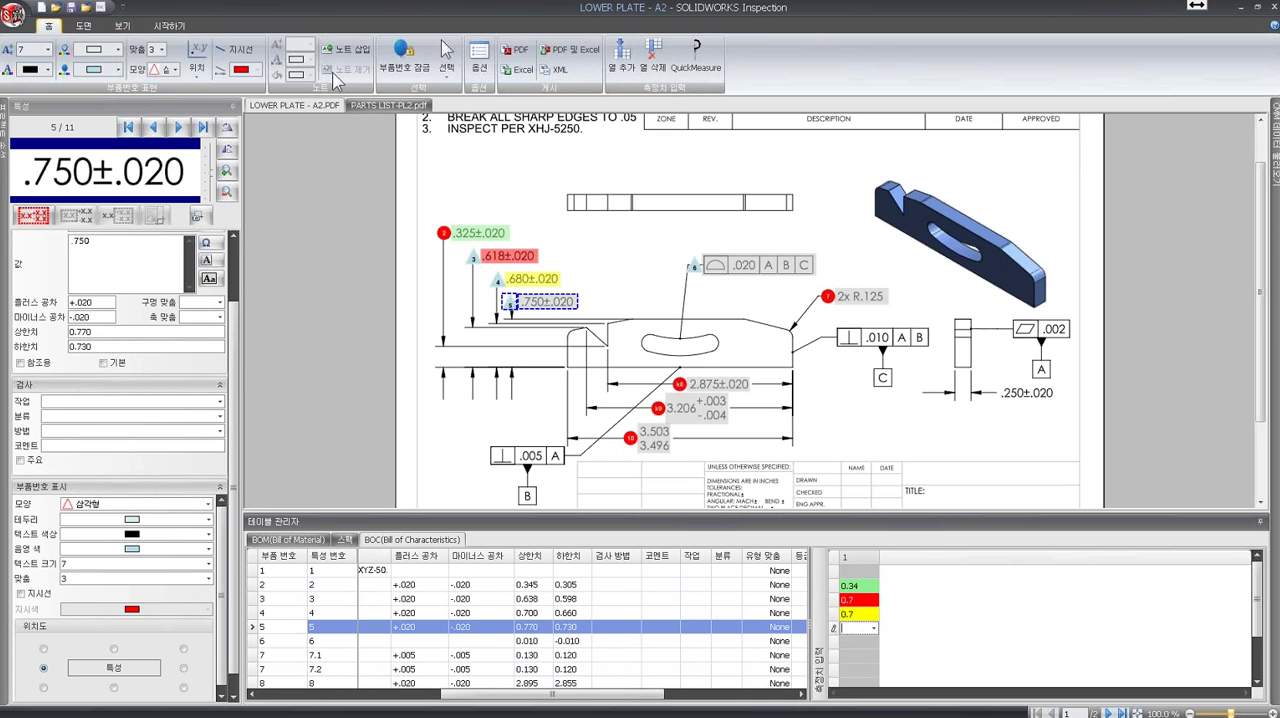
click(480, 62)
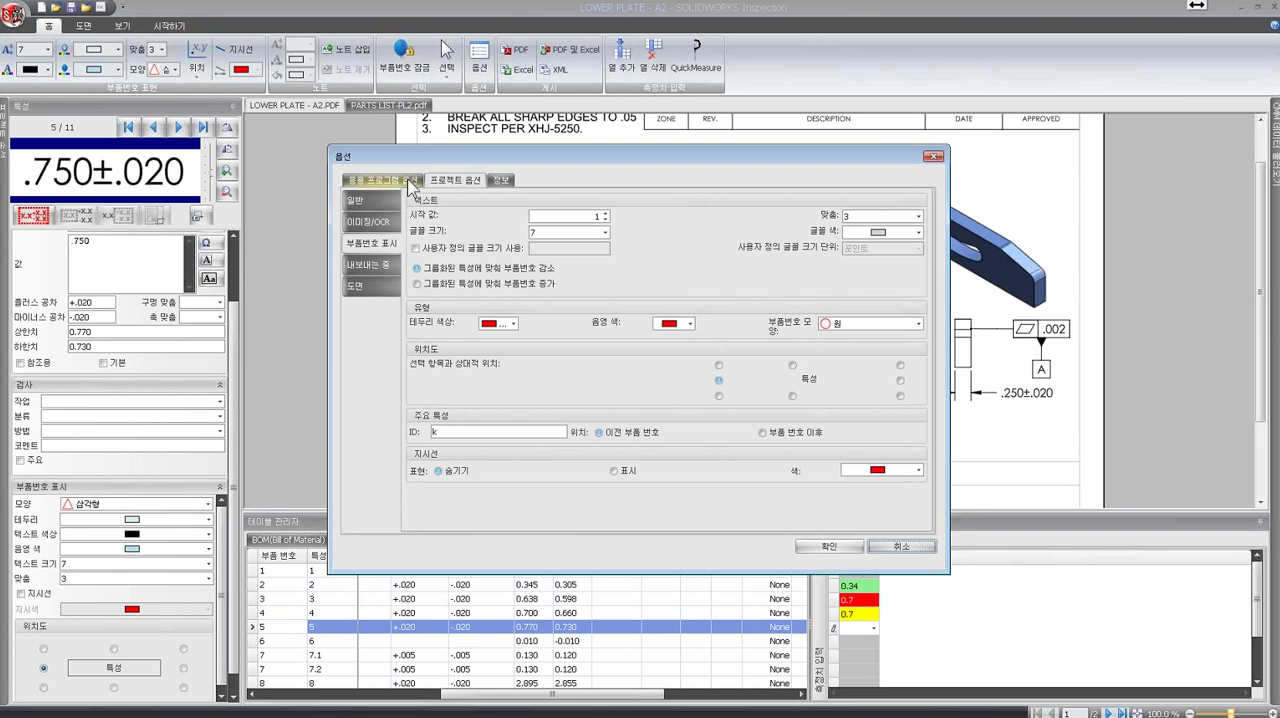
click(364, 296)
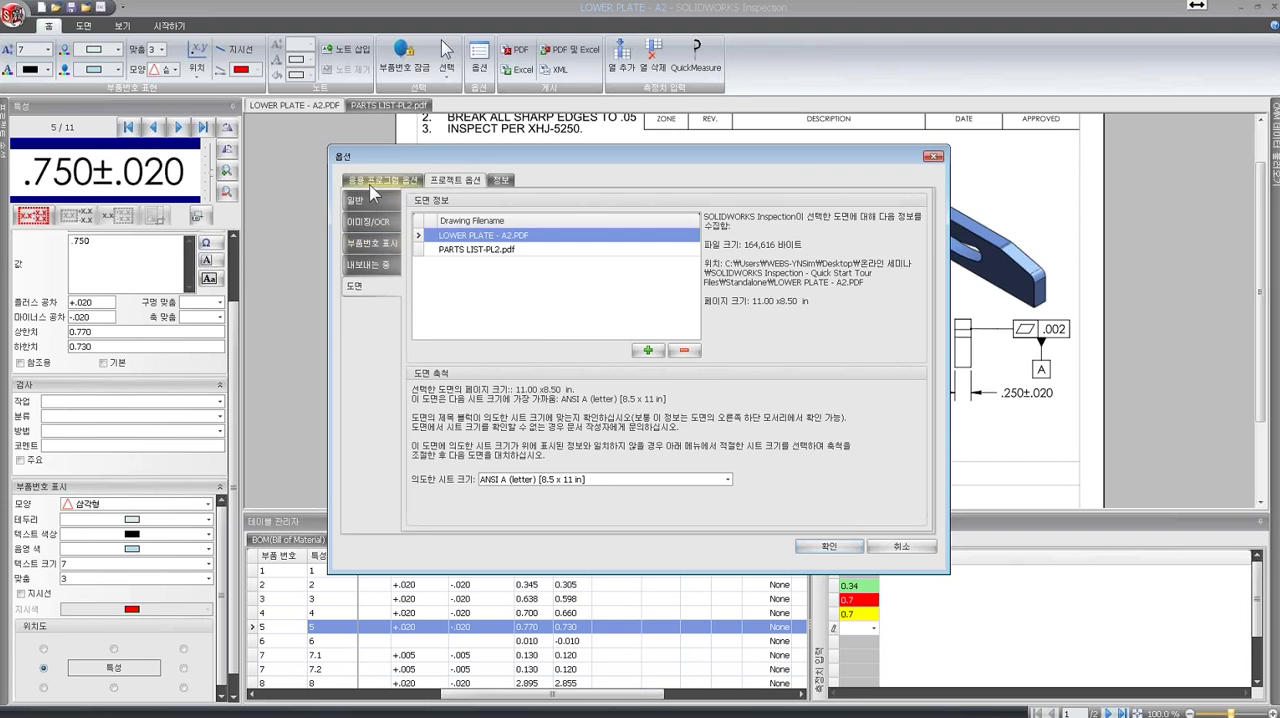
click(378, 182)
click(383, 292)
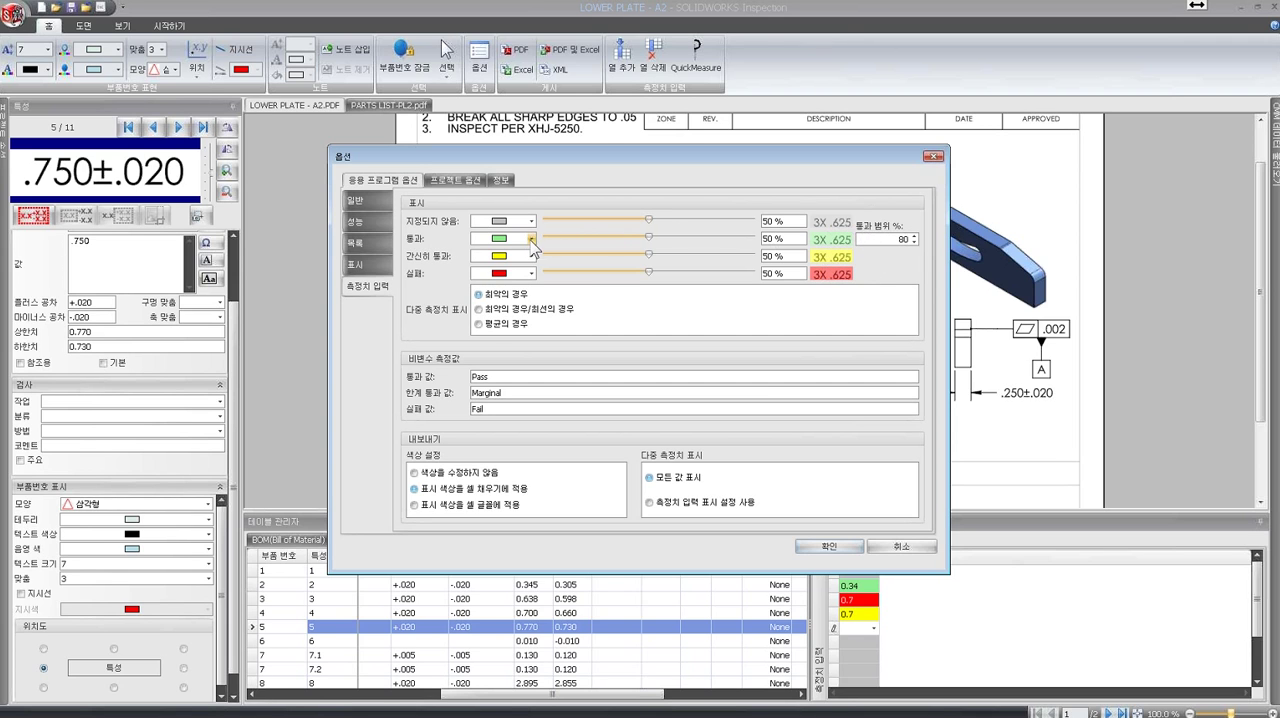
click(530, 239)
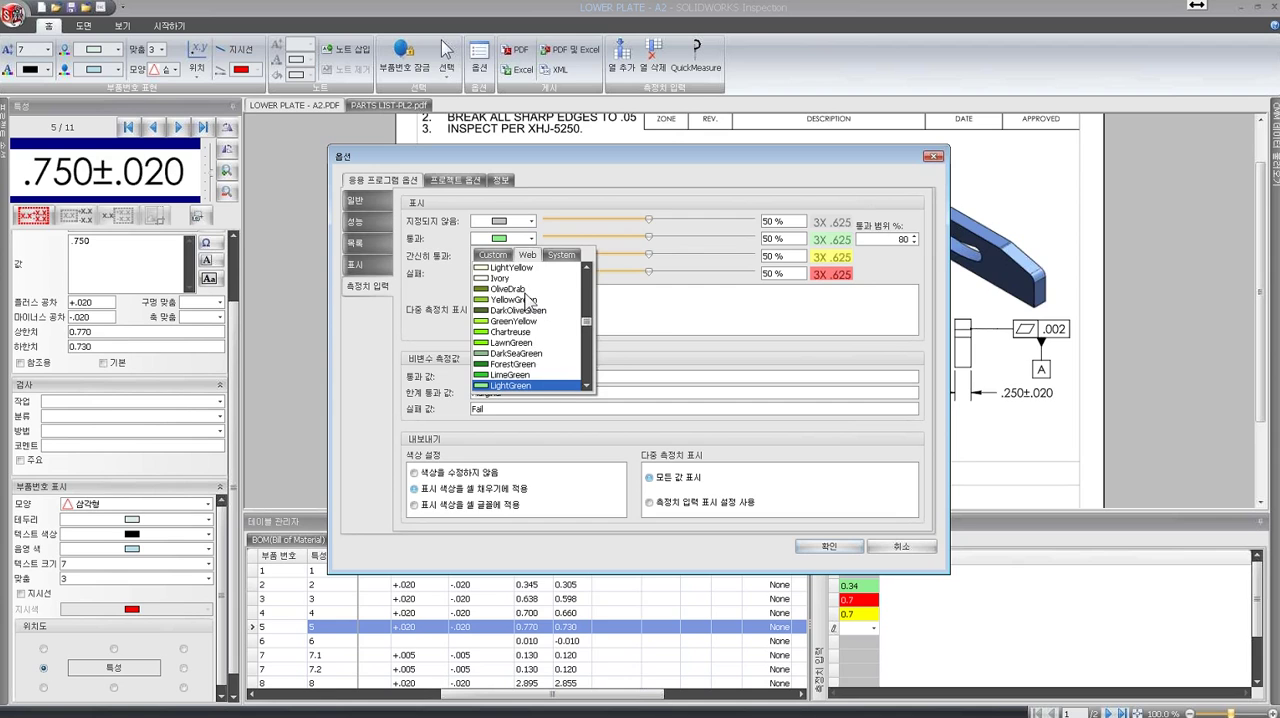
click(397, 343)
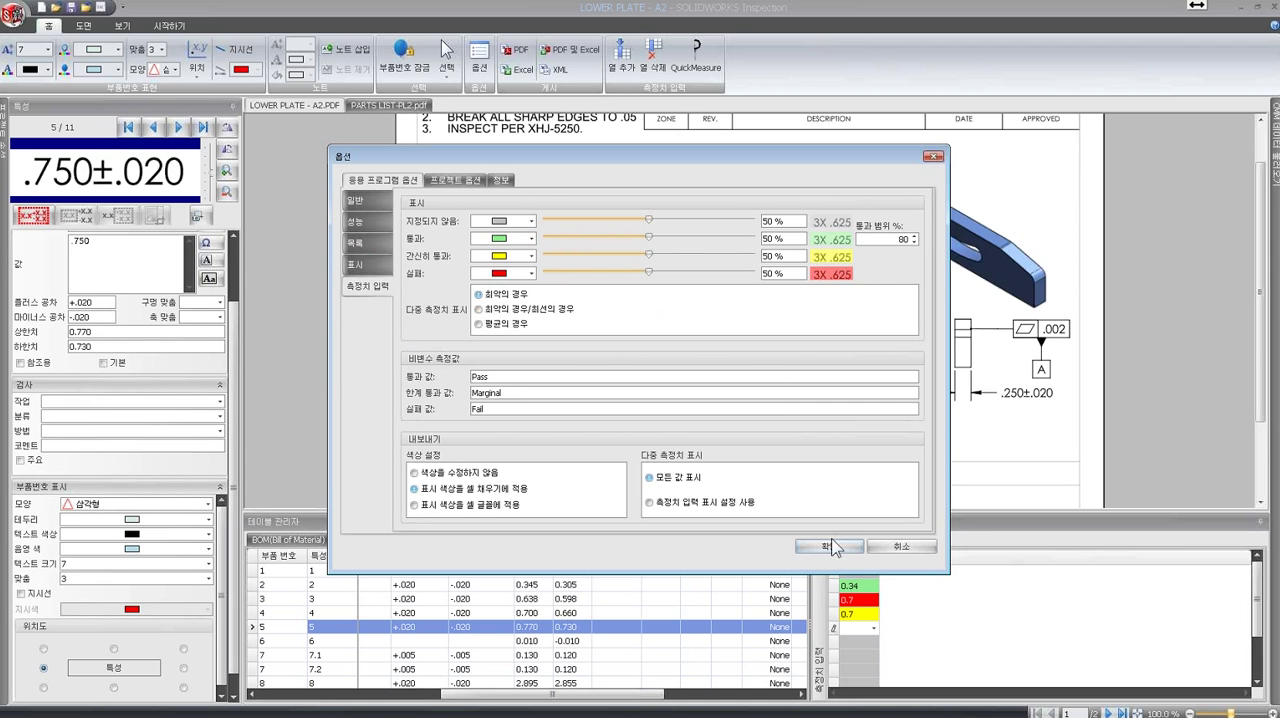
click(898, 547)
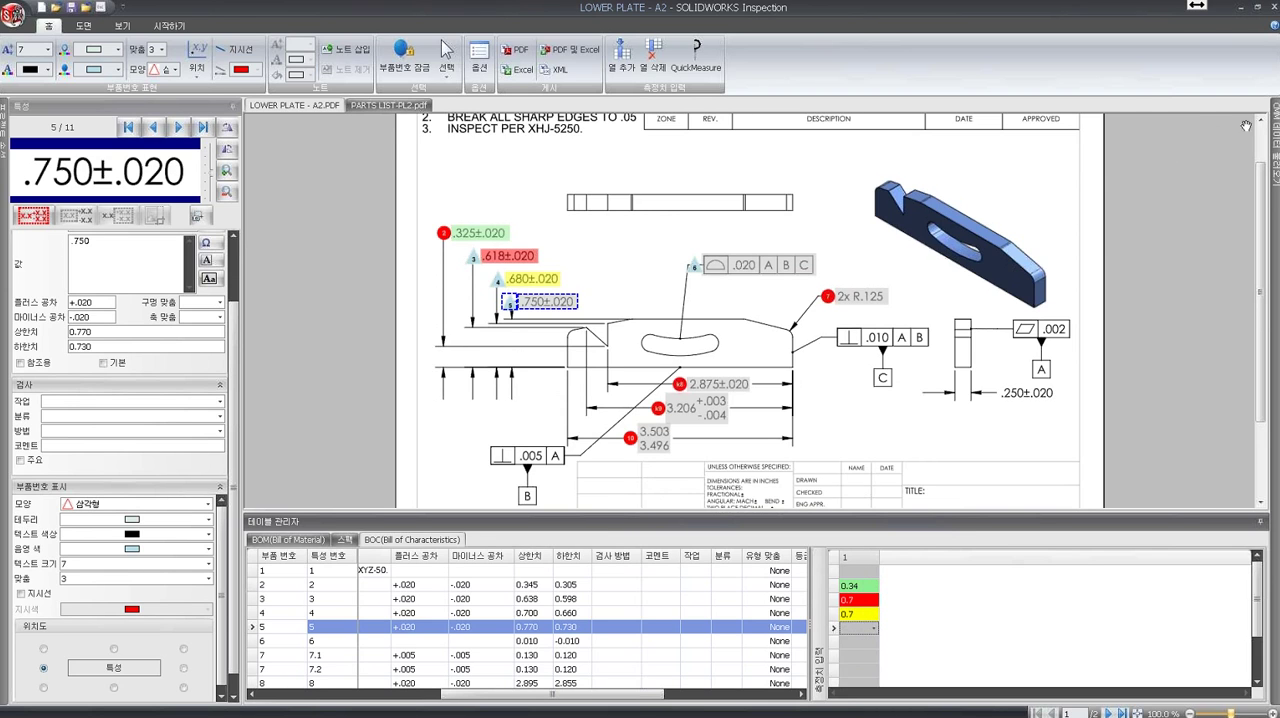
- Load the CMM result files PCDMIS C001.txt, PCDMIS C002.txt and PCDMIS C003.txt into the project
mouse_move(1275, 150)
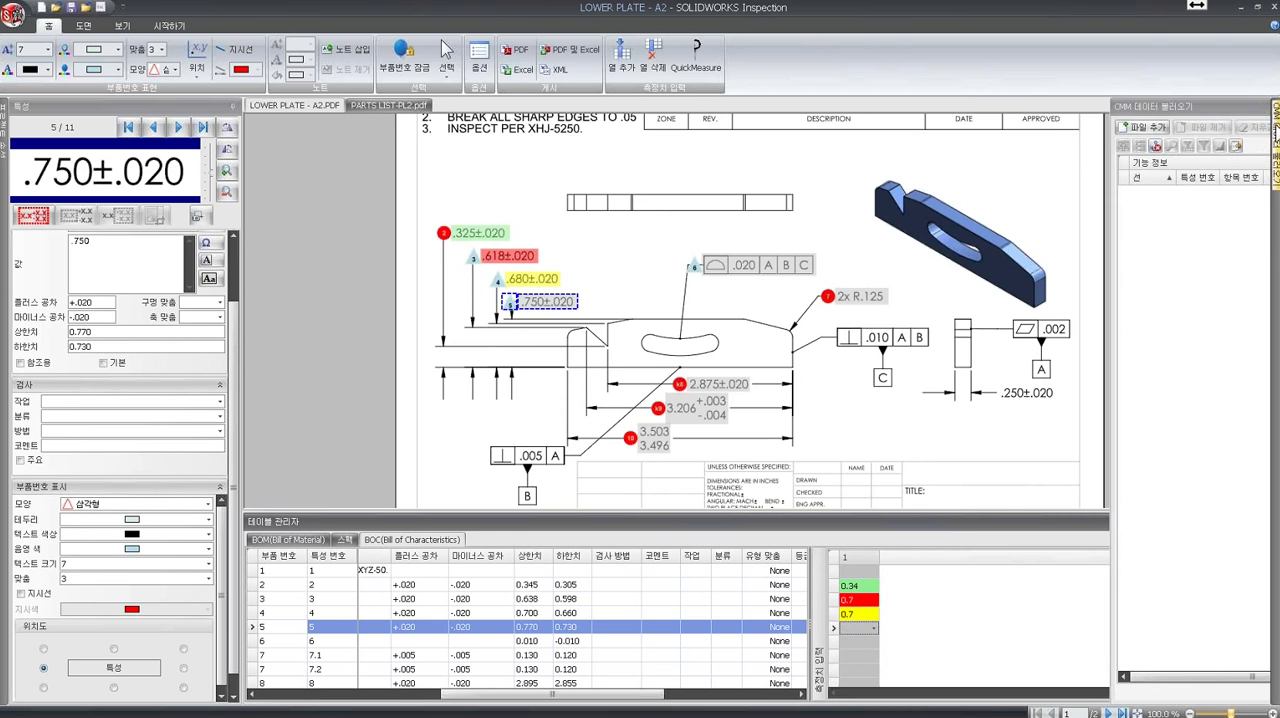
click(1258, 107)
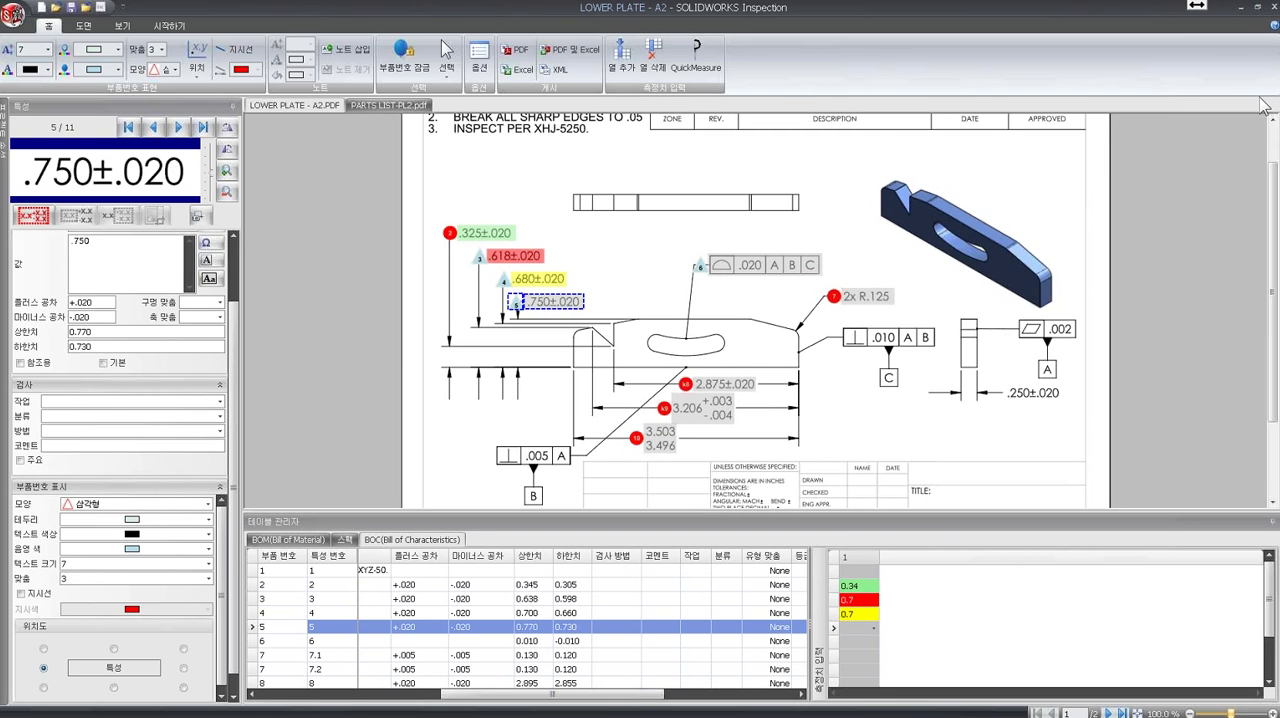
click(982, 127)
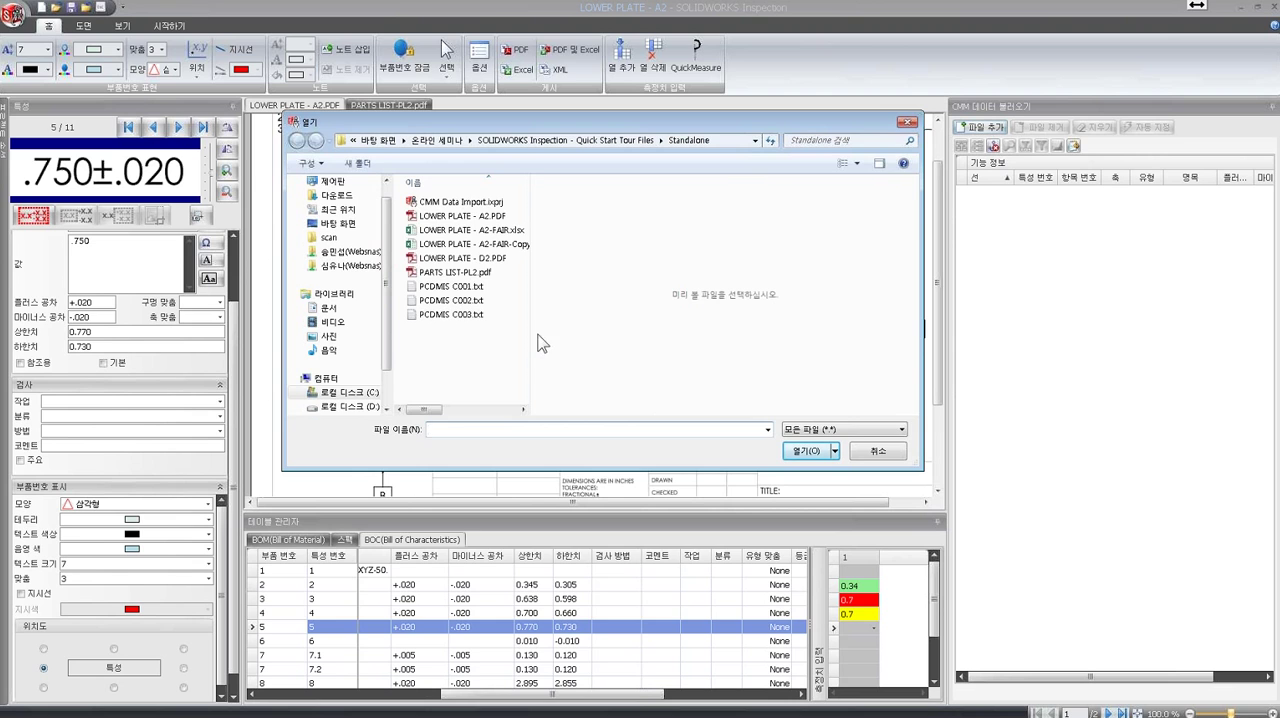
click(468, 288)
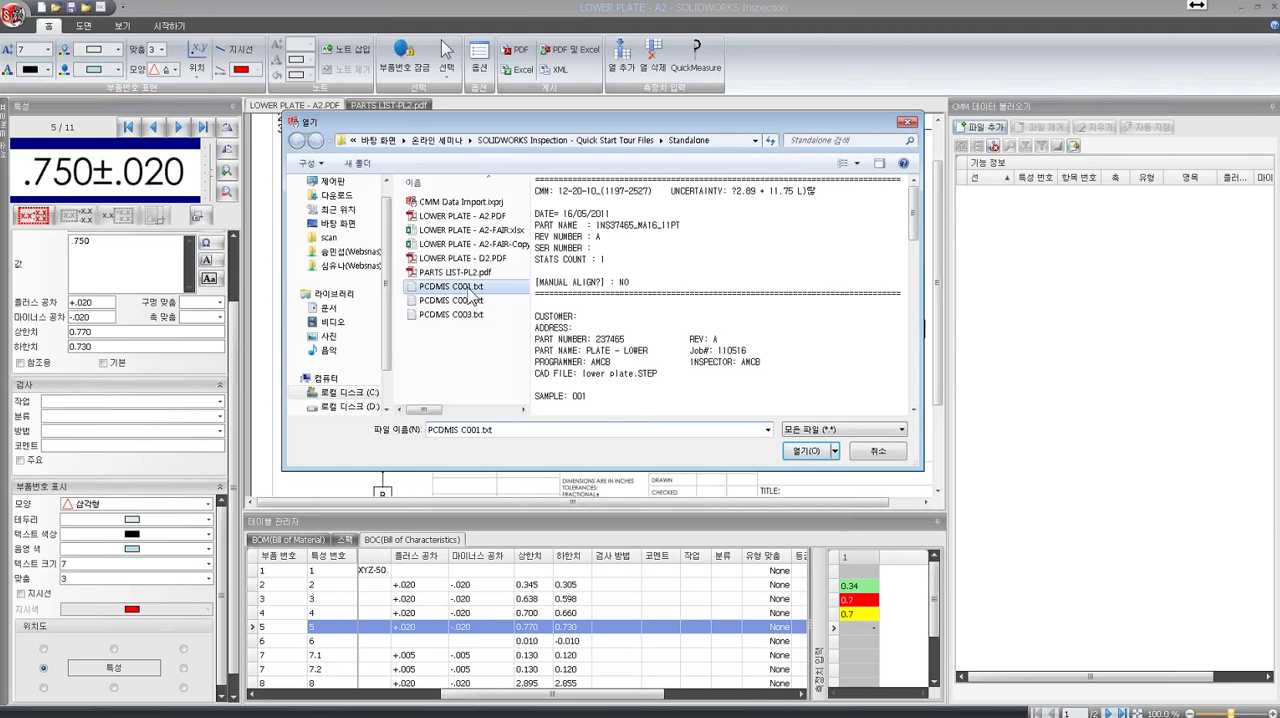
shift+click(460, 316)
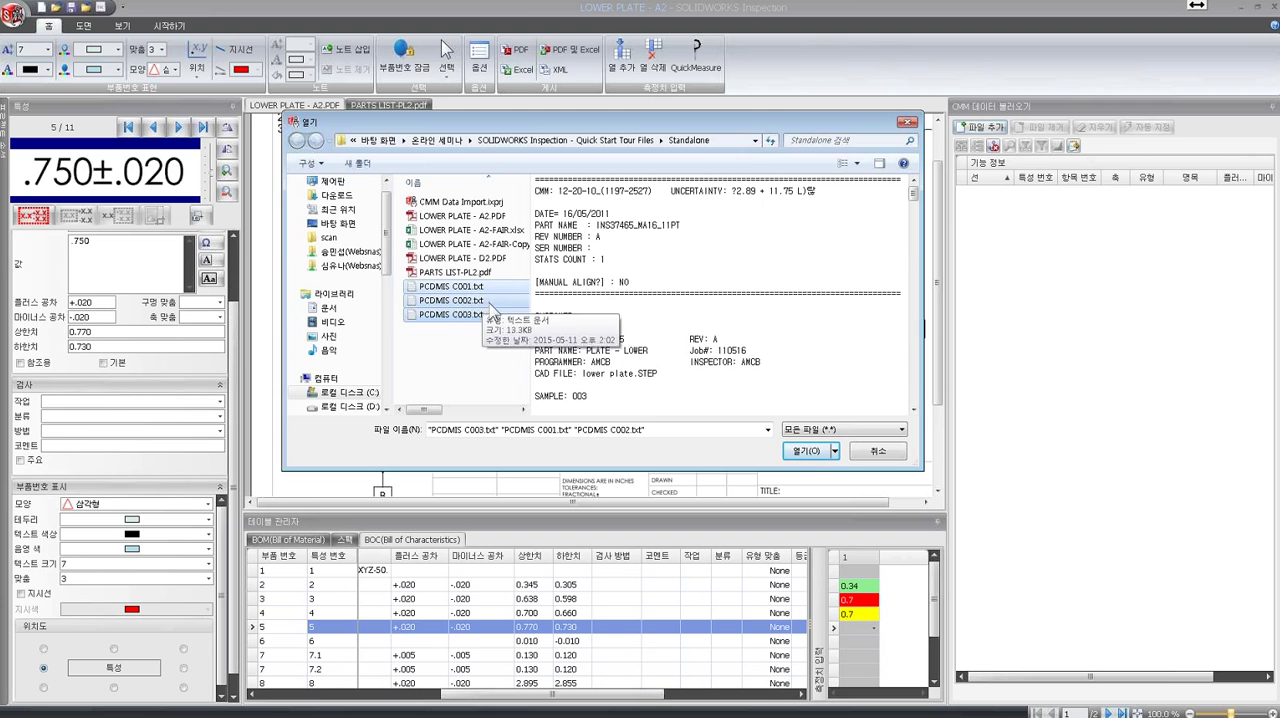
click(806, 455)
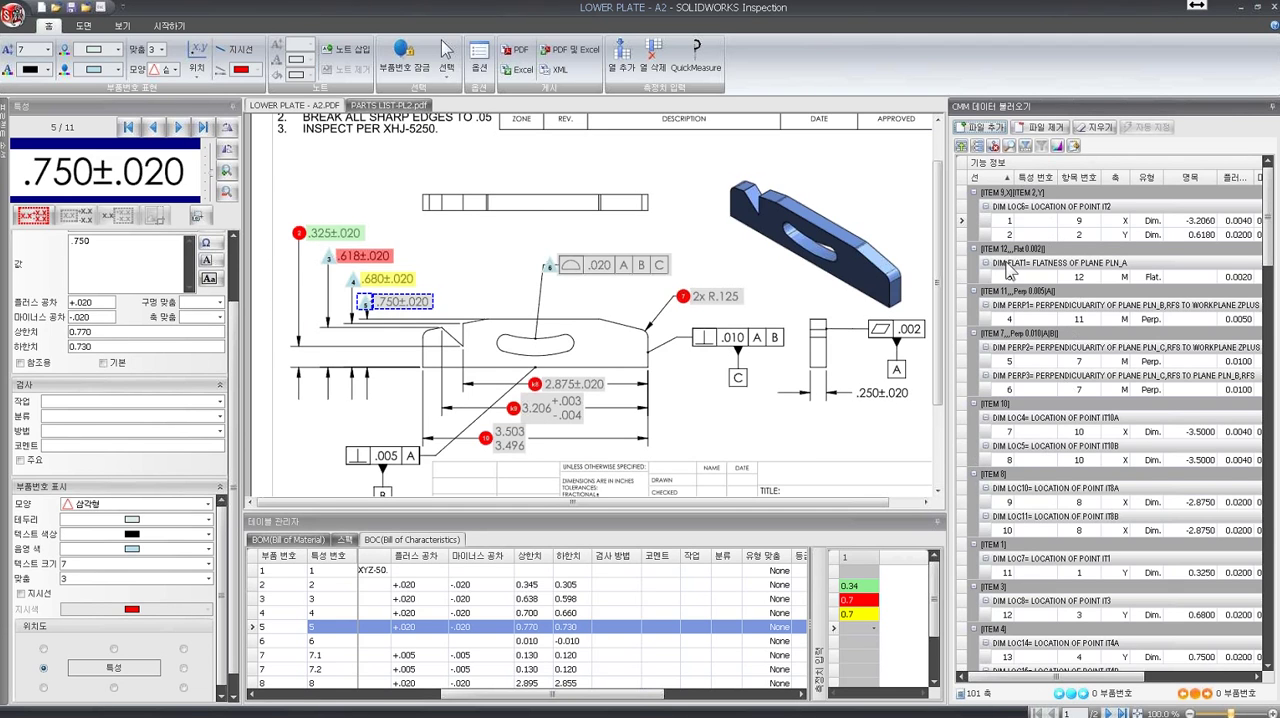
- Review the loaded CMM result list and clear all existing CMM result assignments
drag(1273, 208, 1275, 607)
click(966, 574)
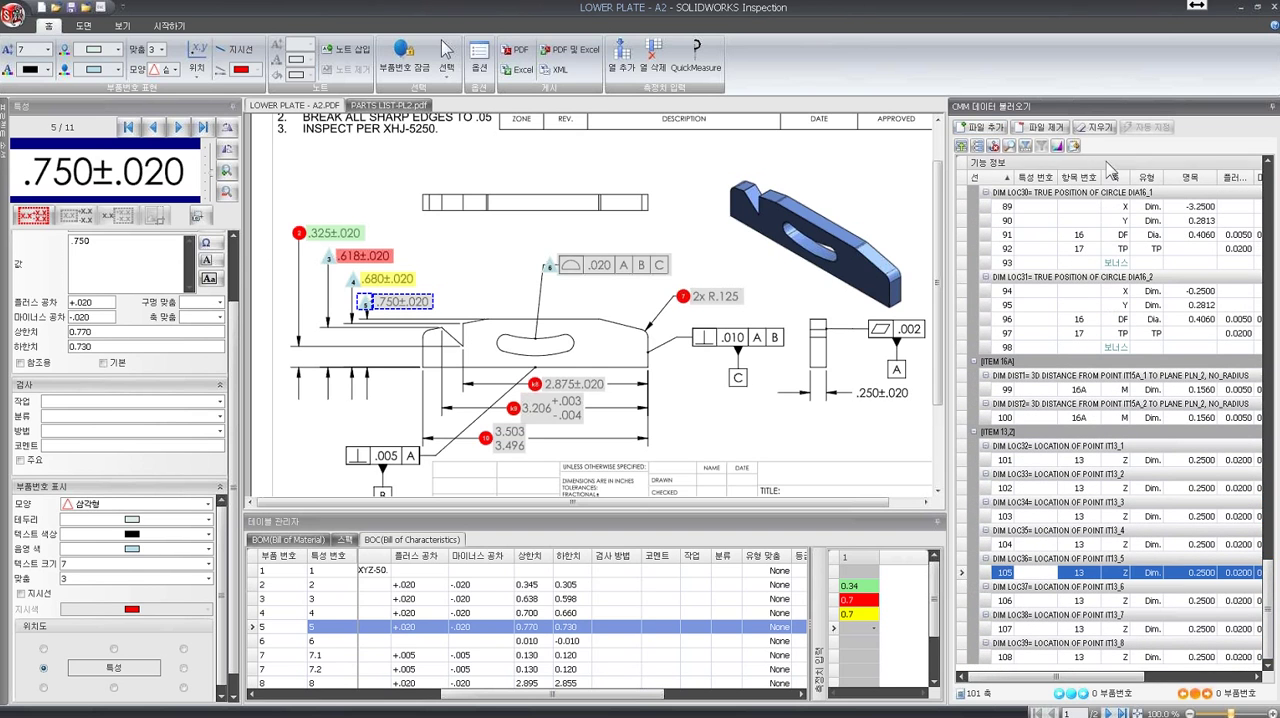
click(1094, 127)
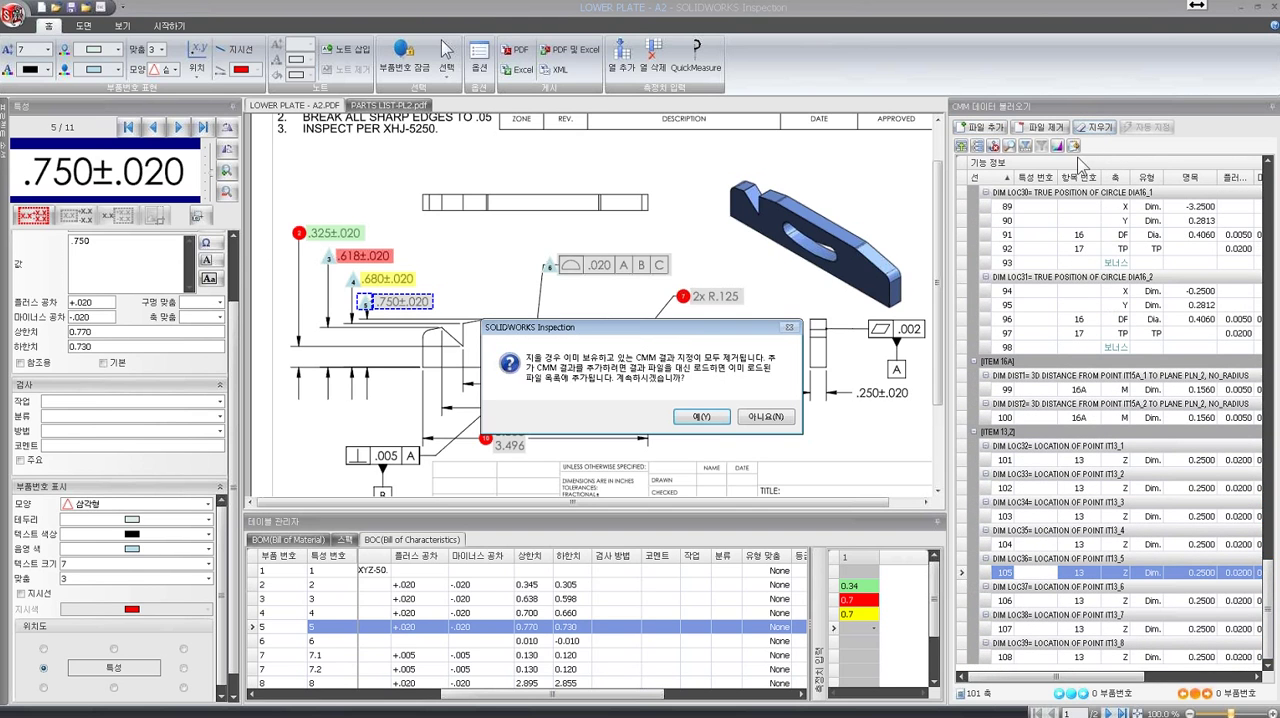
click(700, 417)
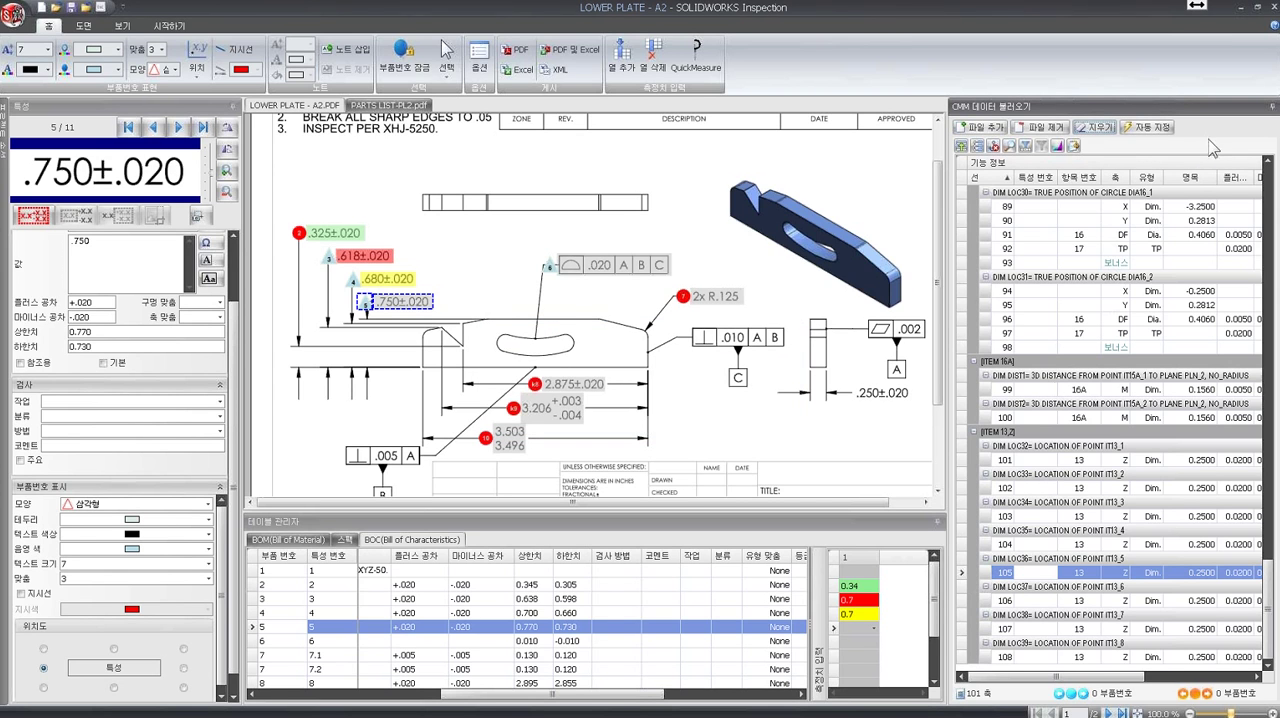
- Auto-assign the CMM results by type, nominal, plus and minus tolerance with Exact matching, and widen the measurement table to show all three samples
drag(1268, 610, 1271, 190)
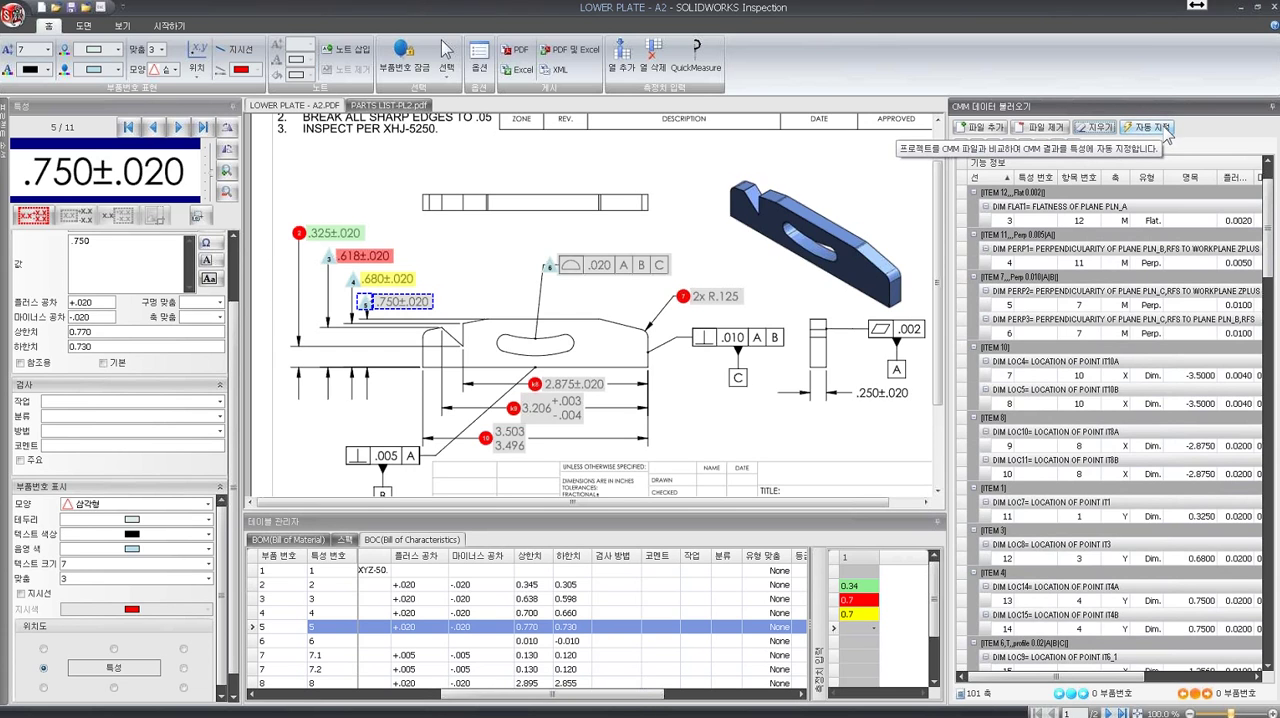
click(1165, 127)
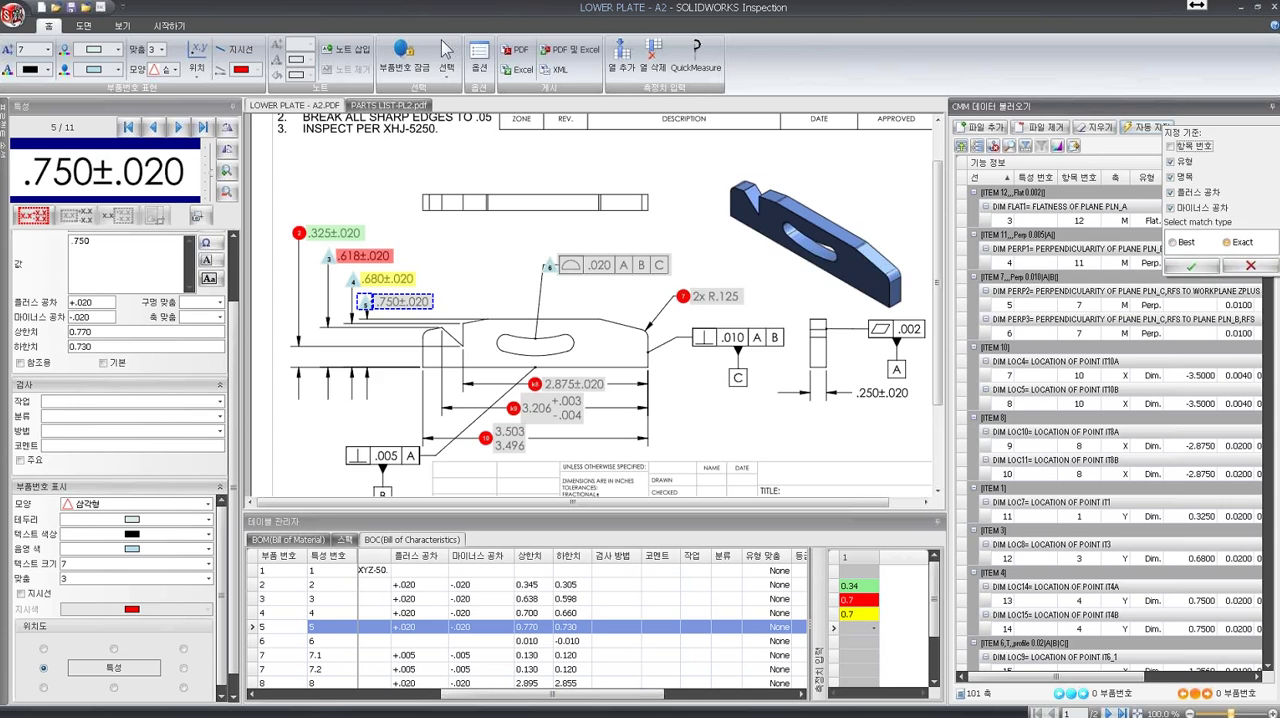
click(1190, 268)
click(618, 419)
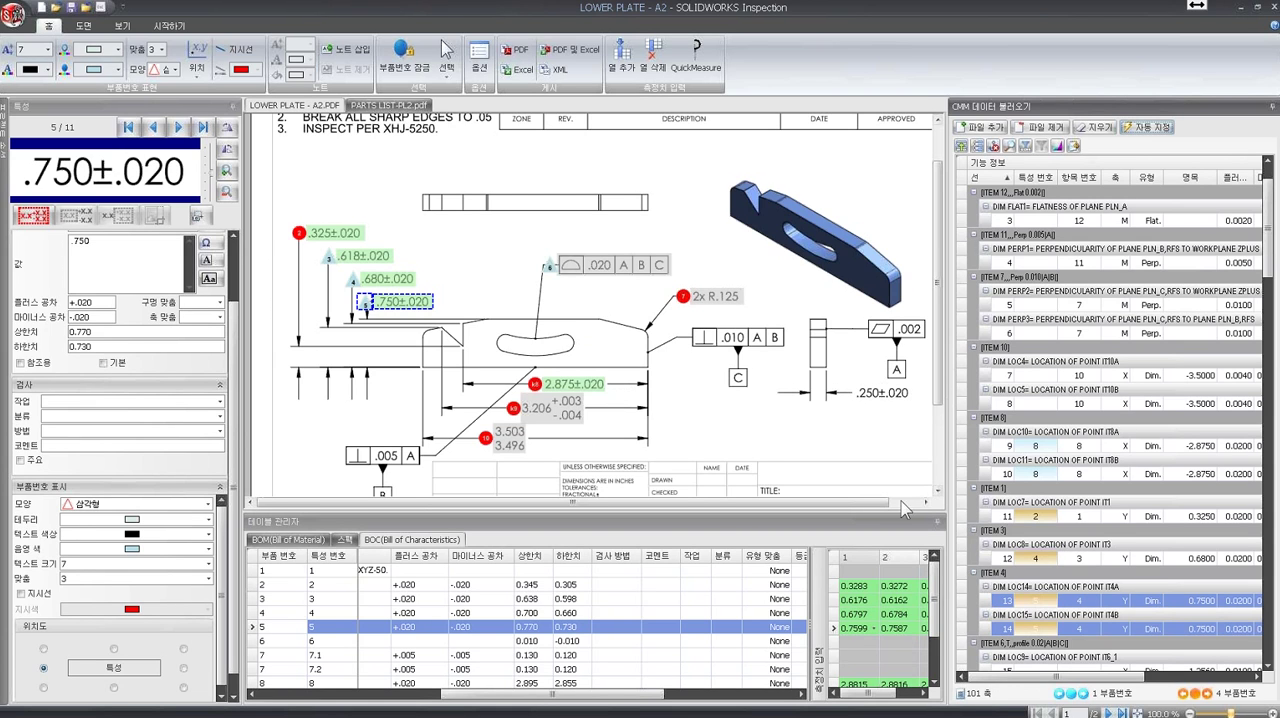
drag(810, 585, 699, 585)
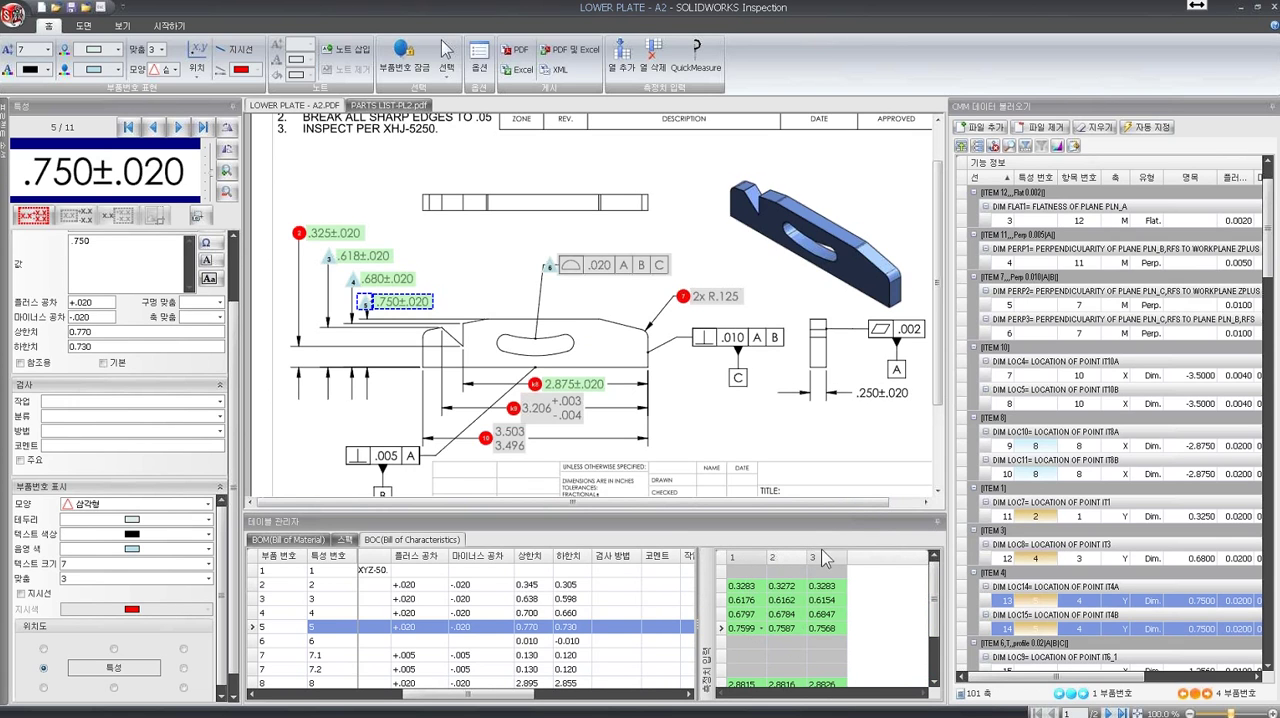
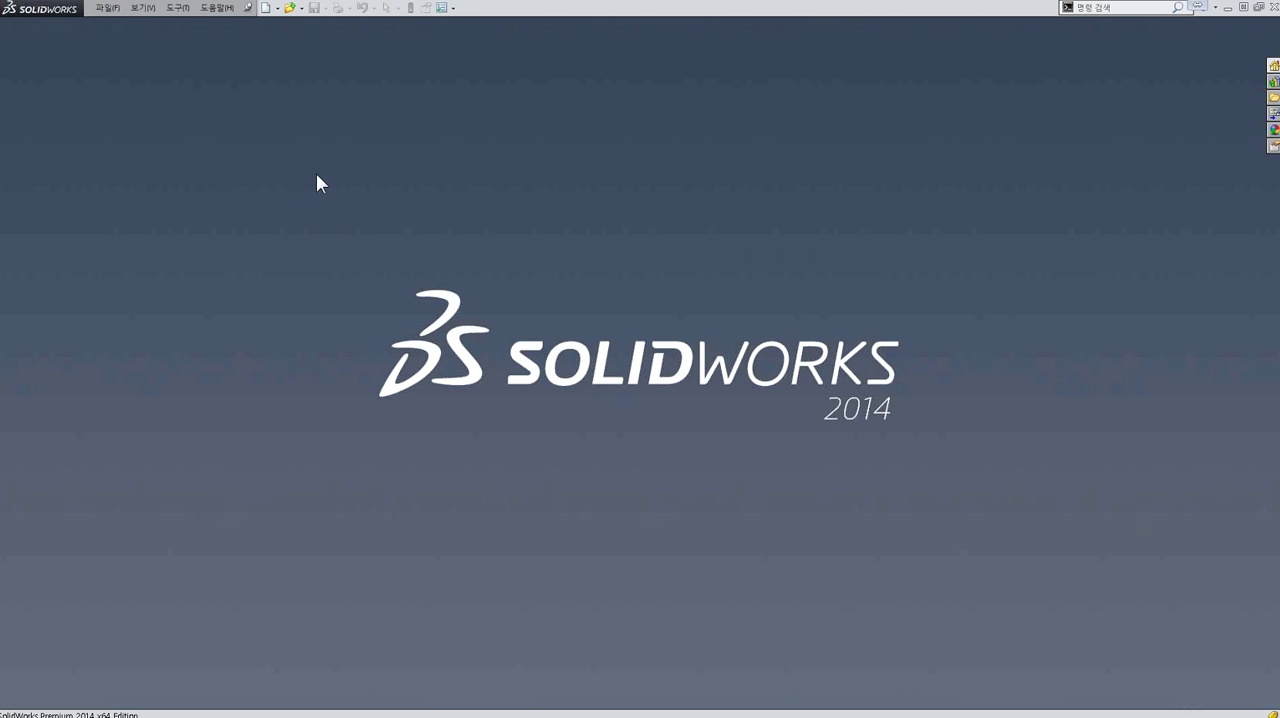
- In SolidWorks, open the part lower plate.SLDPRT with its Milling configuration and open its associated drawing
click(288, 10)
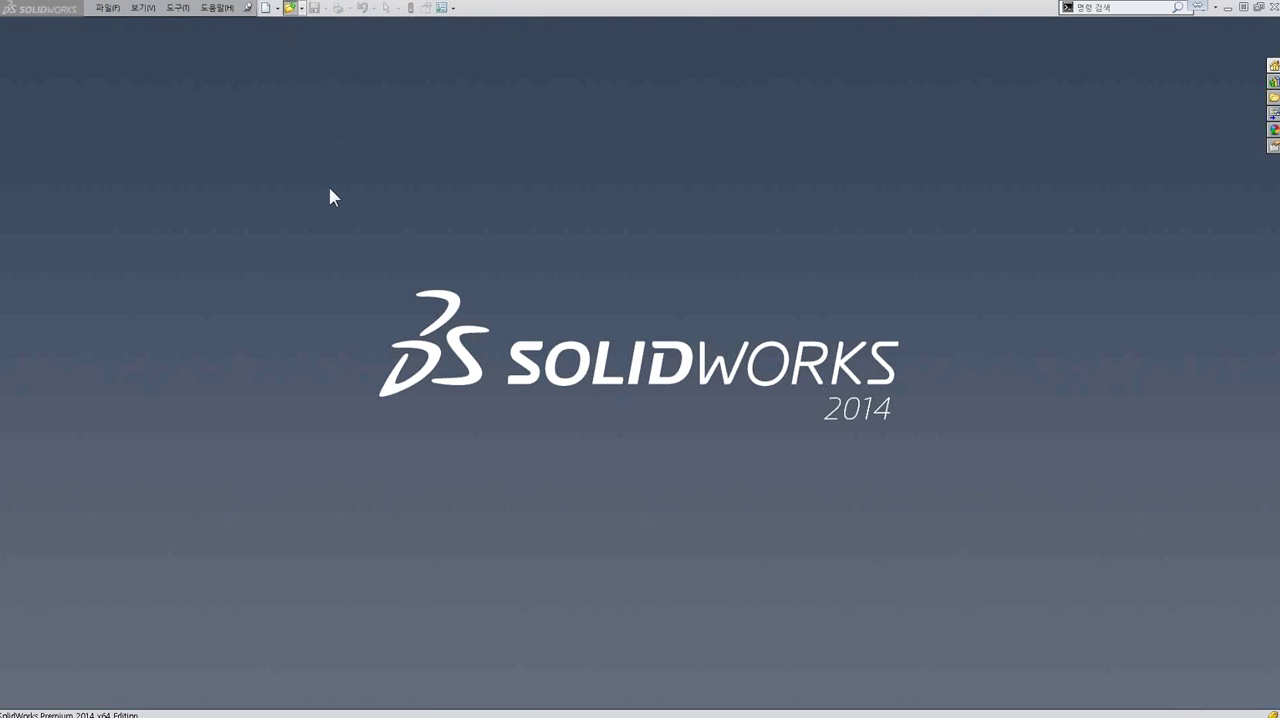
click(392, 195)
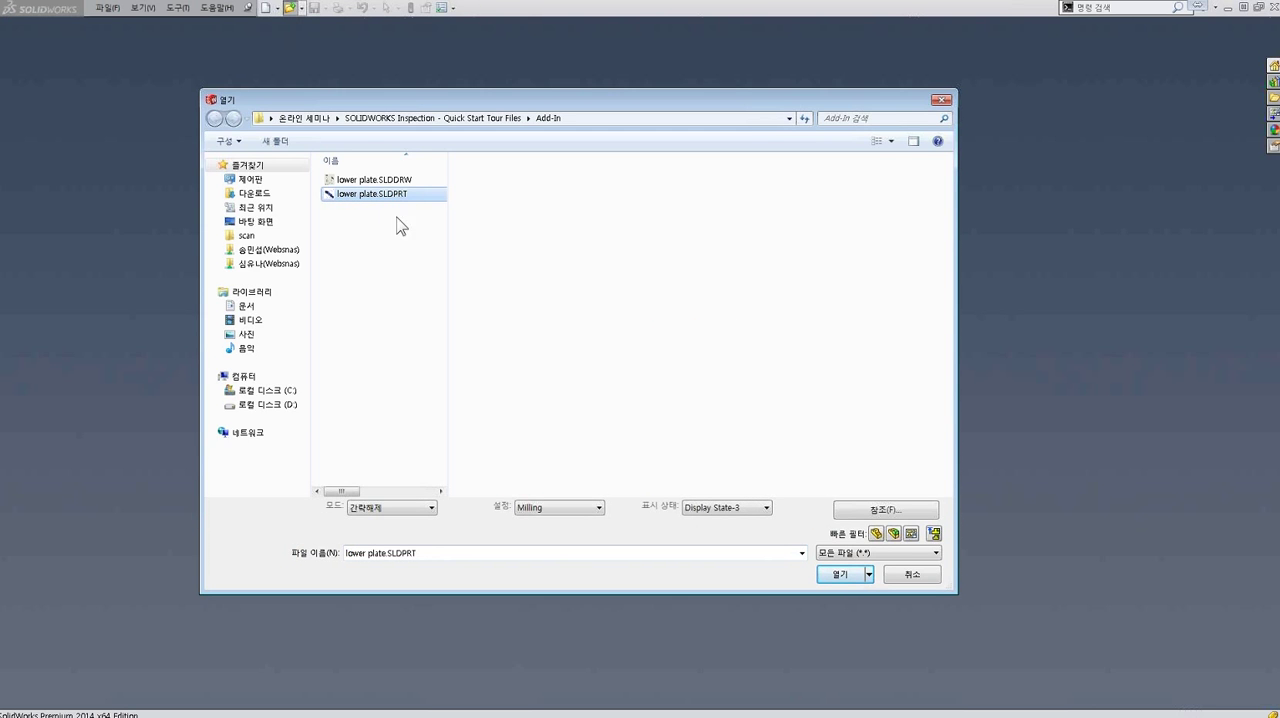
click(822, 576)
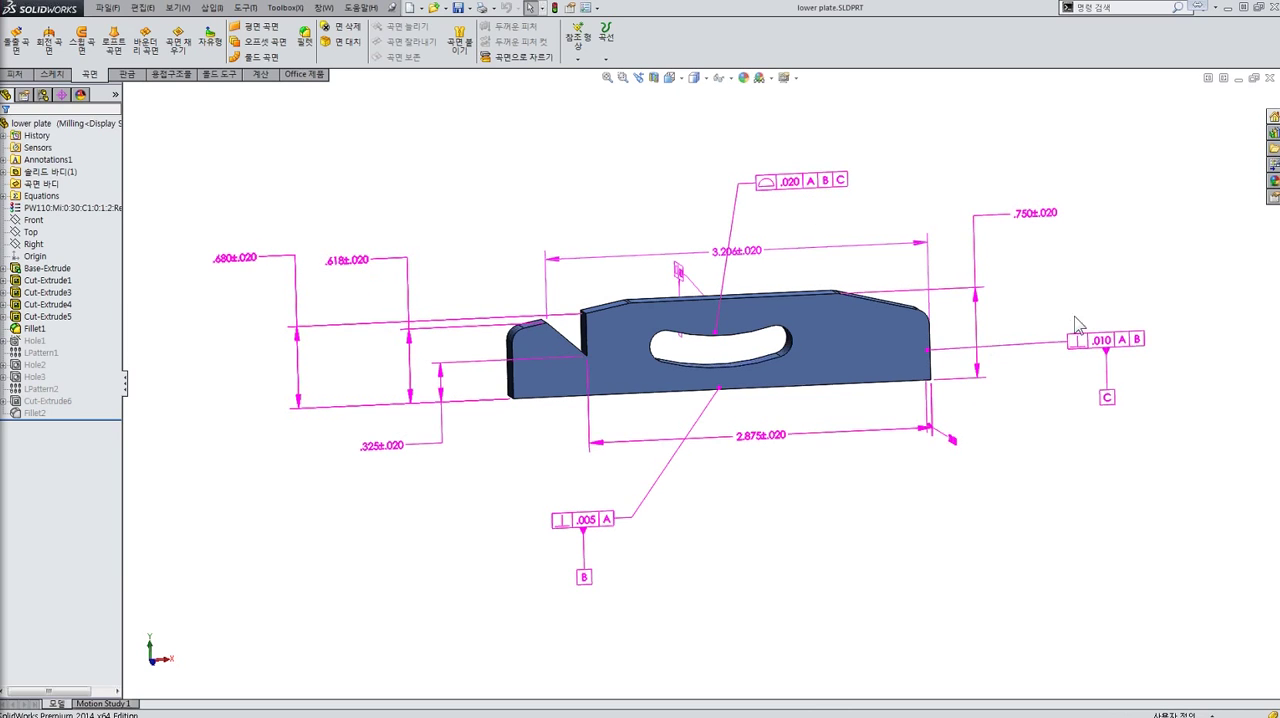
click(50, 200)
right_click(45, 124)
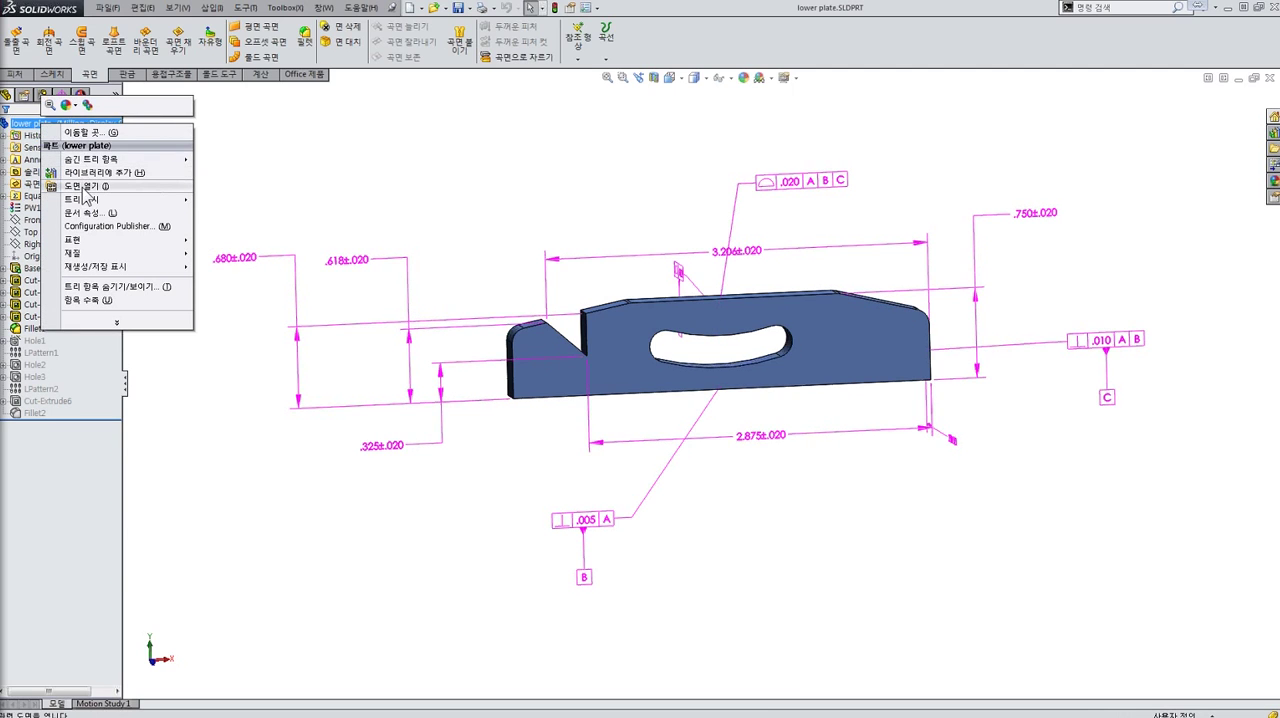
click(85, 187)
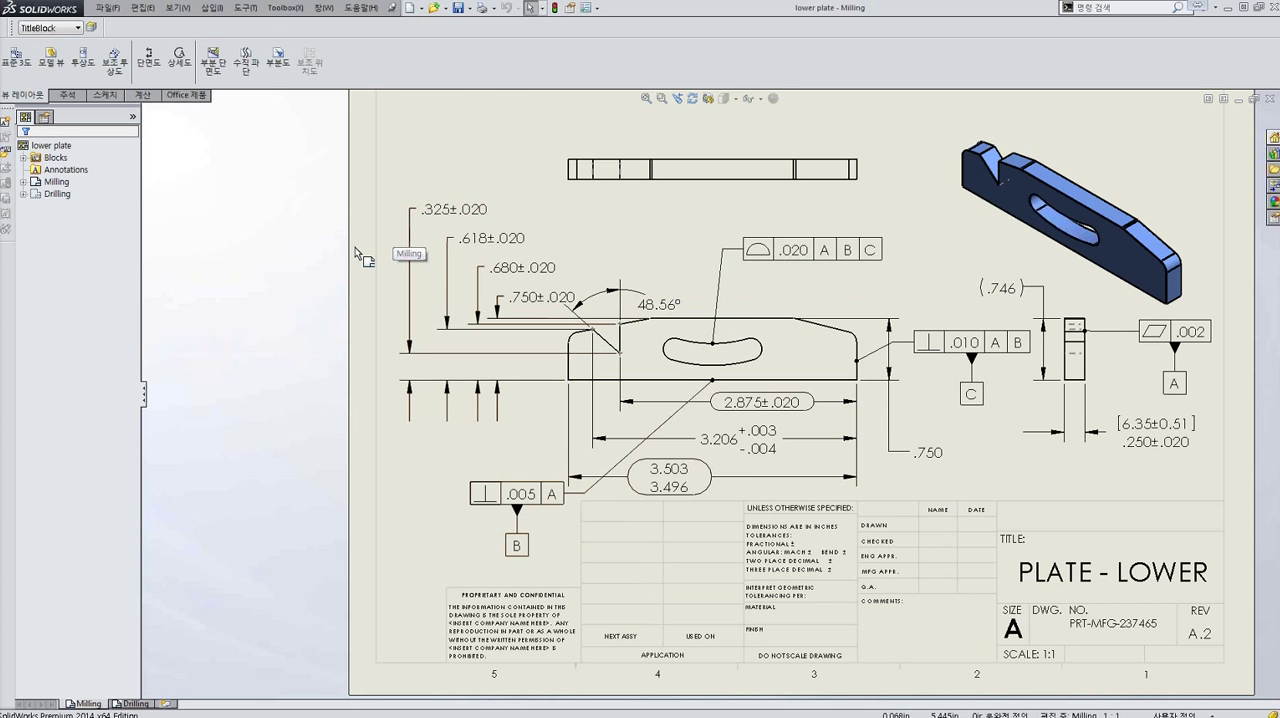
- Enable the two add-ins listed as SolidWorks Inspection and SOLIDWORKS Inspection
right_click(270, 428)
click(55, 477)
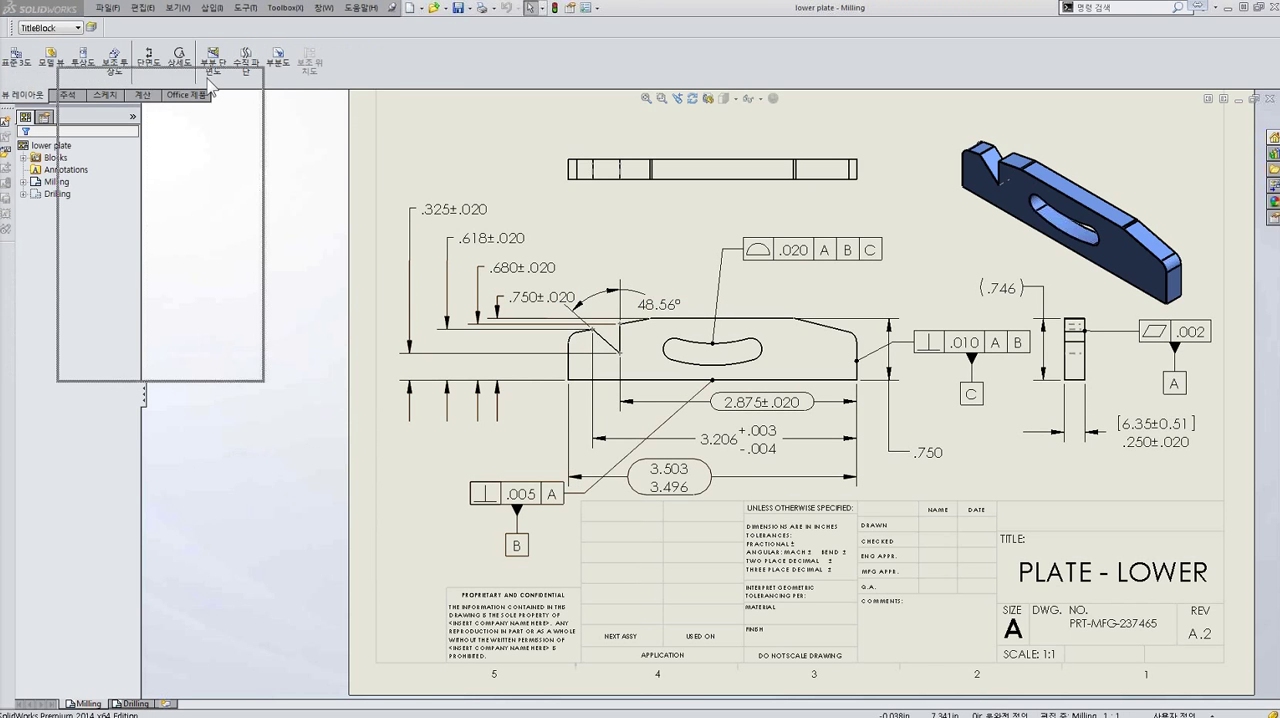
drag(575, 179, 572, 249)
click(397, 267)
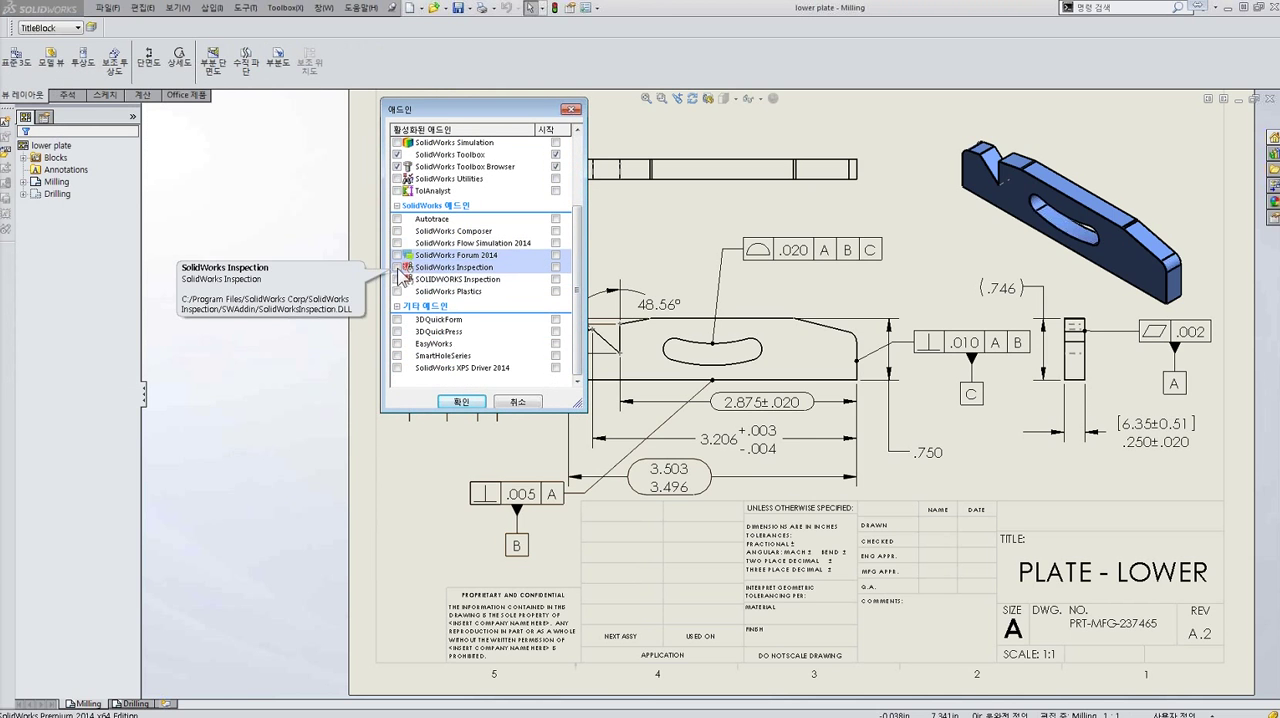
click(556, 267)
click(556, 279)
click(461, 402)
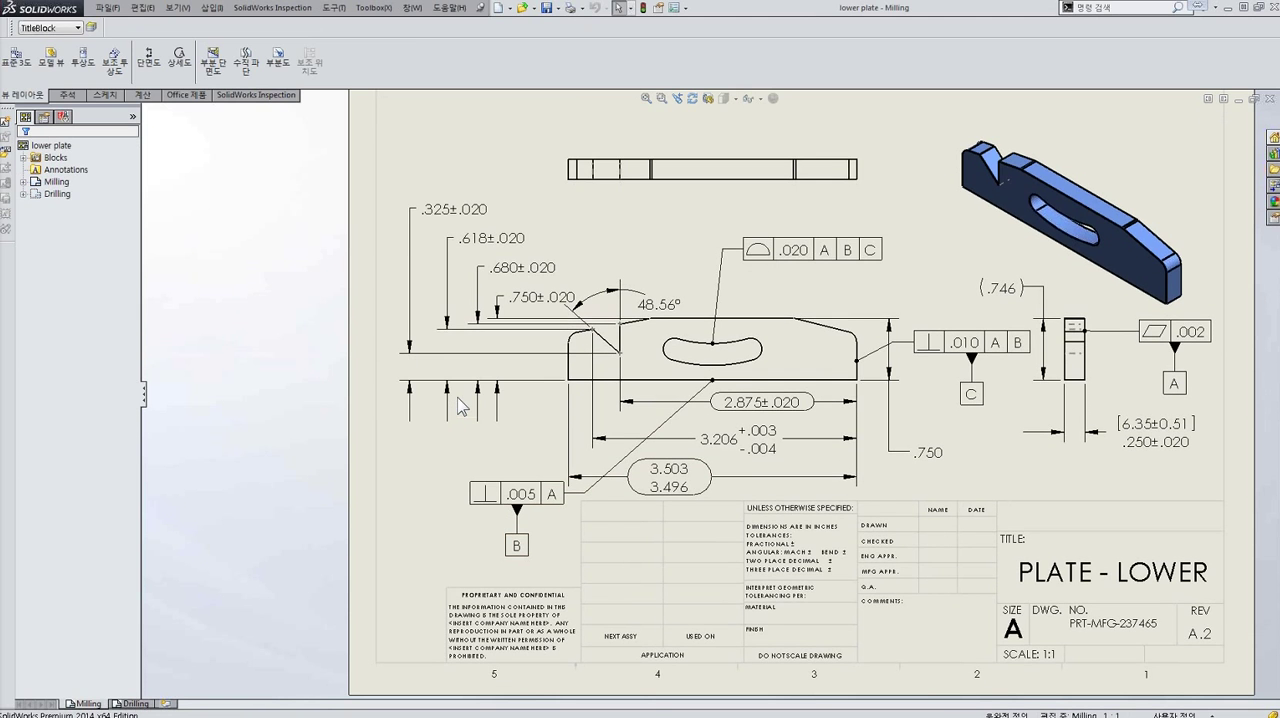
- Start a new inspection project for the drawing and link the first project property (품명) to the model's Description, Plate - Lower
click(254, 96)
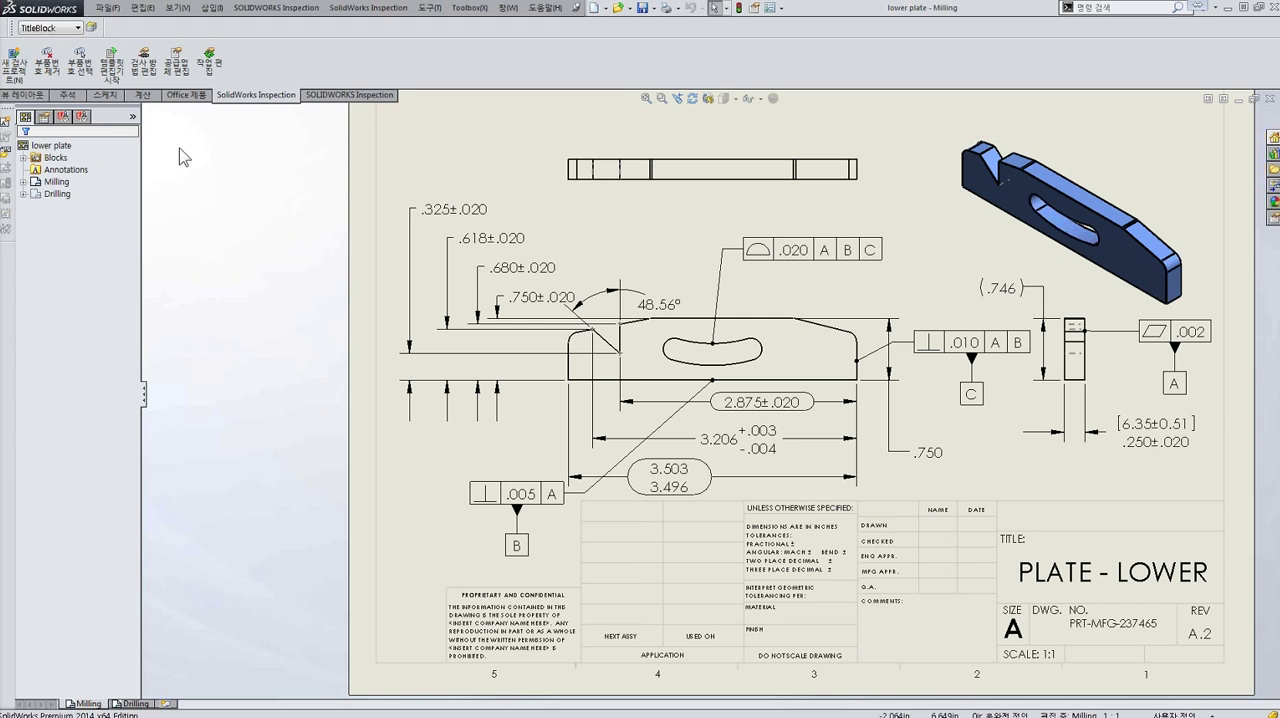
click(64, 118)
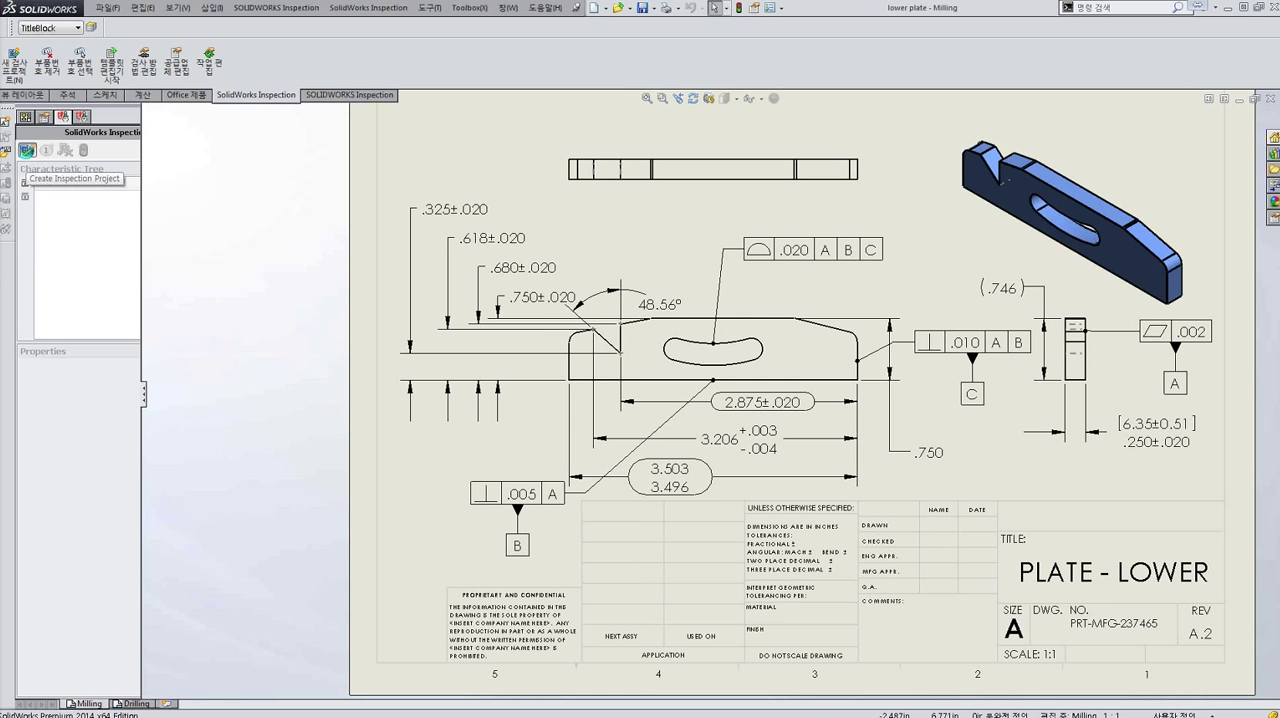
click(26, 150)
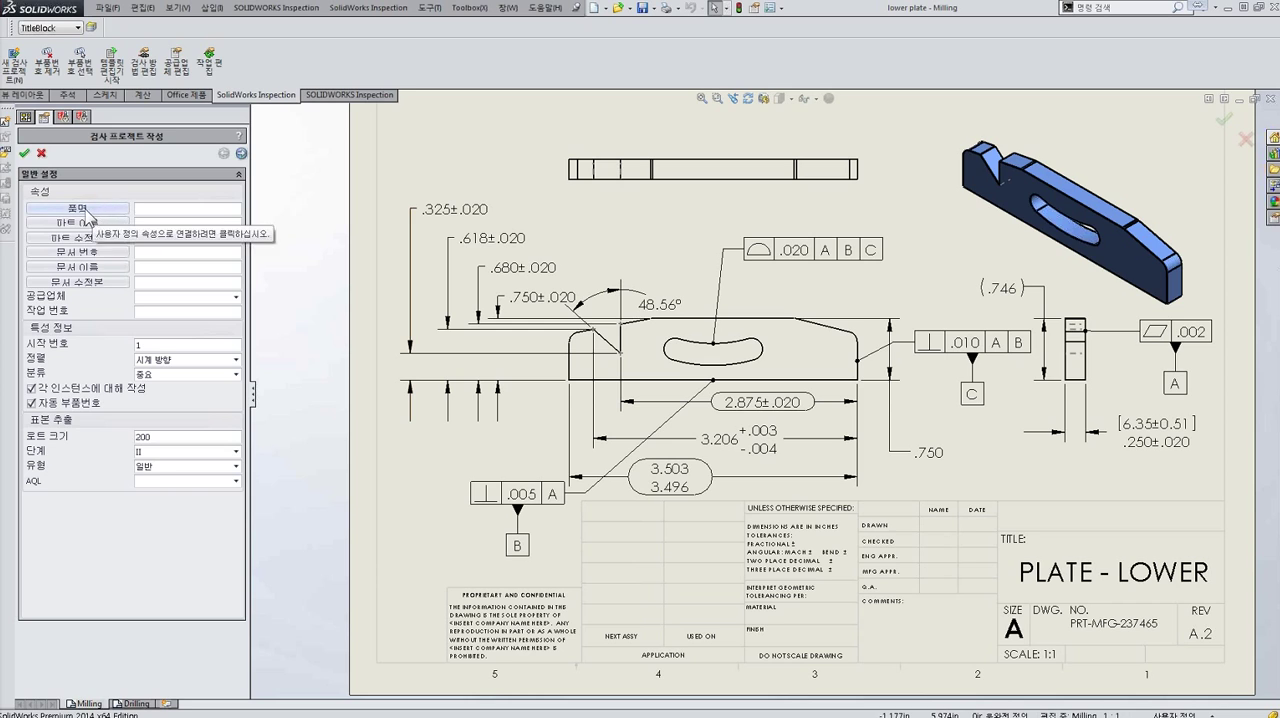
mouse_move(2, 2)
mouse_down()
mouse_move(240, 2)
mouse_move(437, 103)
mouse_up()
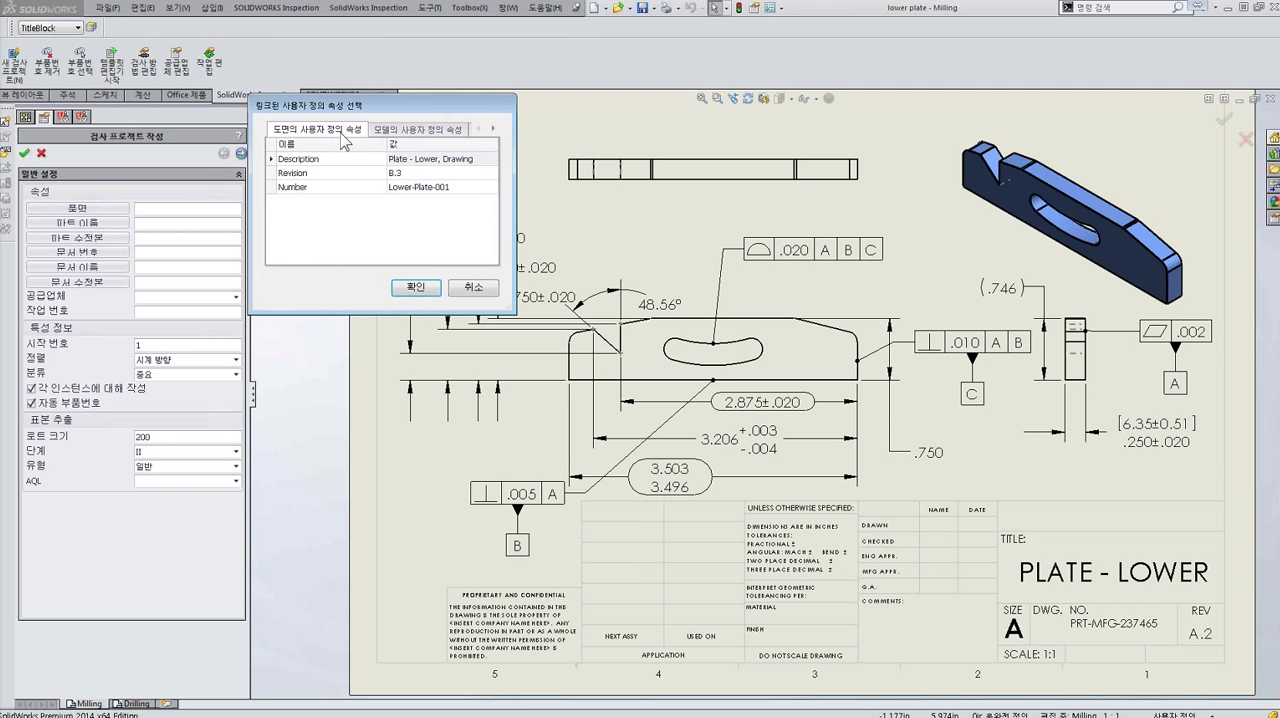
click(420, 129)
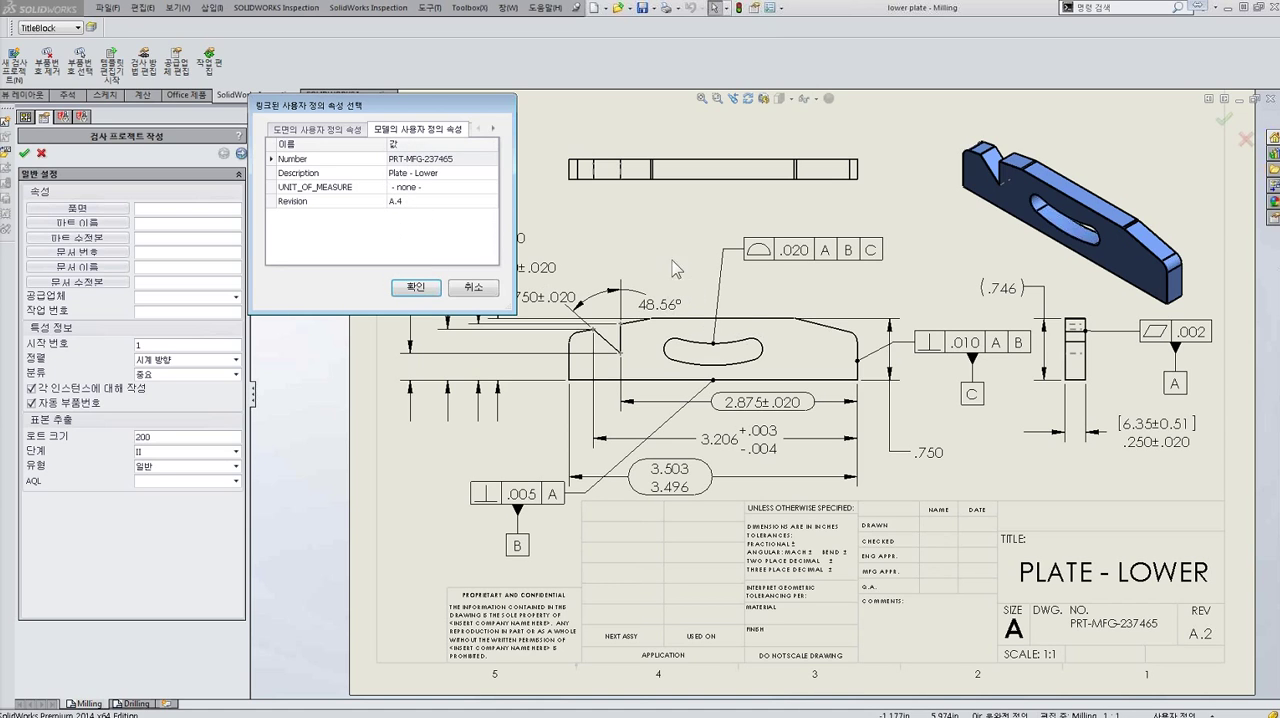
click(304, 208)
click(297, 174)
click(405, 287)
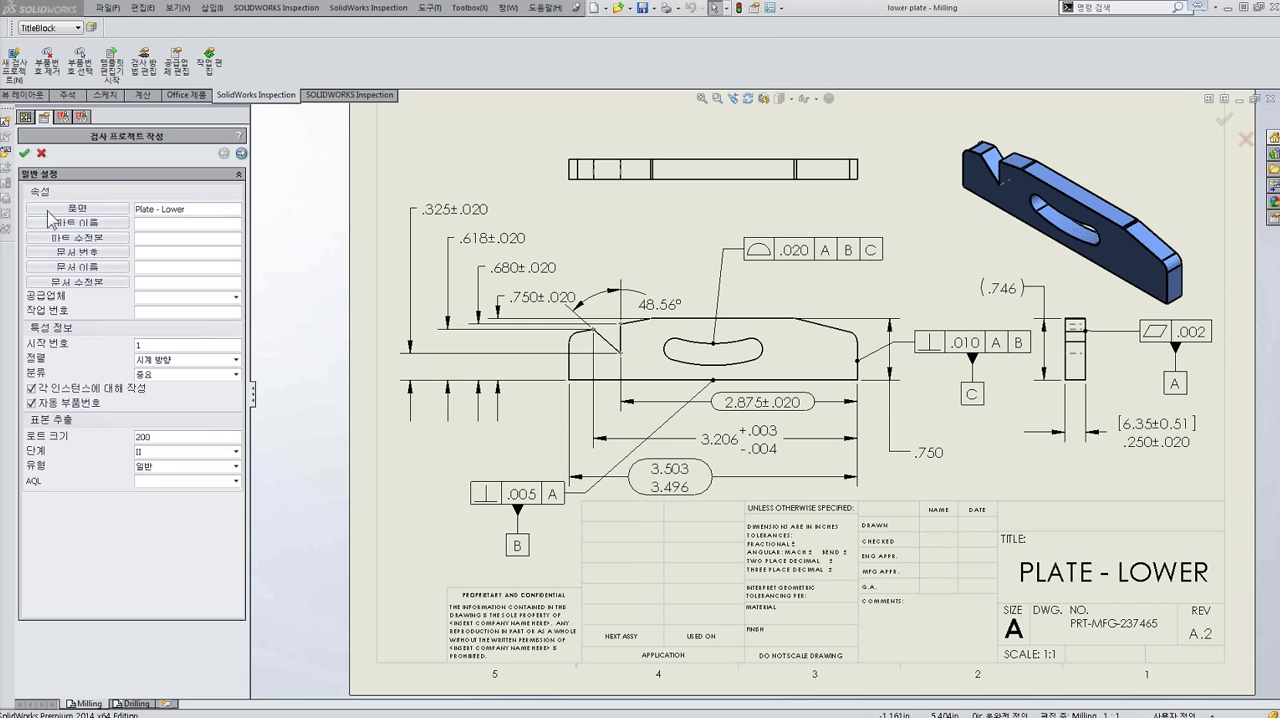
- Link the part name to the model's Number property, PRT-MFG-237465, and the part revision to its Revision property, A.4
click(52, 221)
click(424, 94)
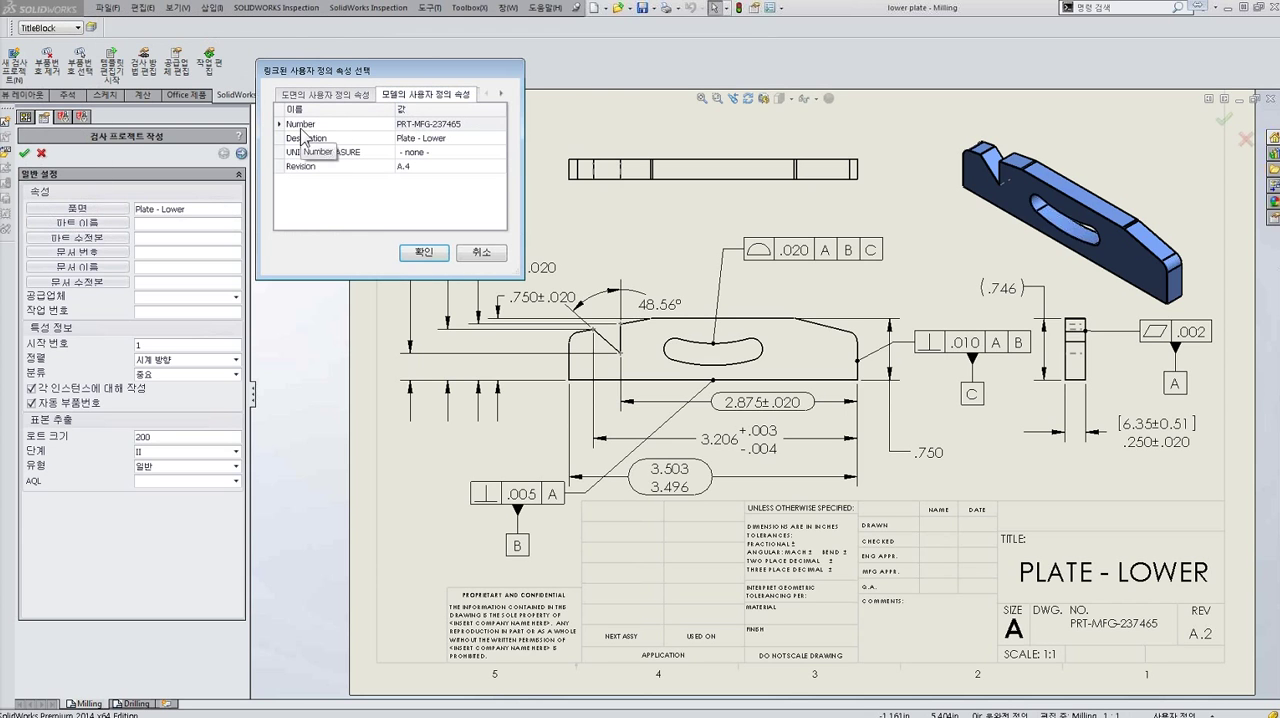
click(424, 253)
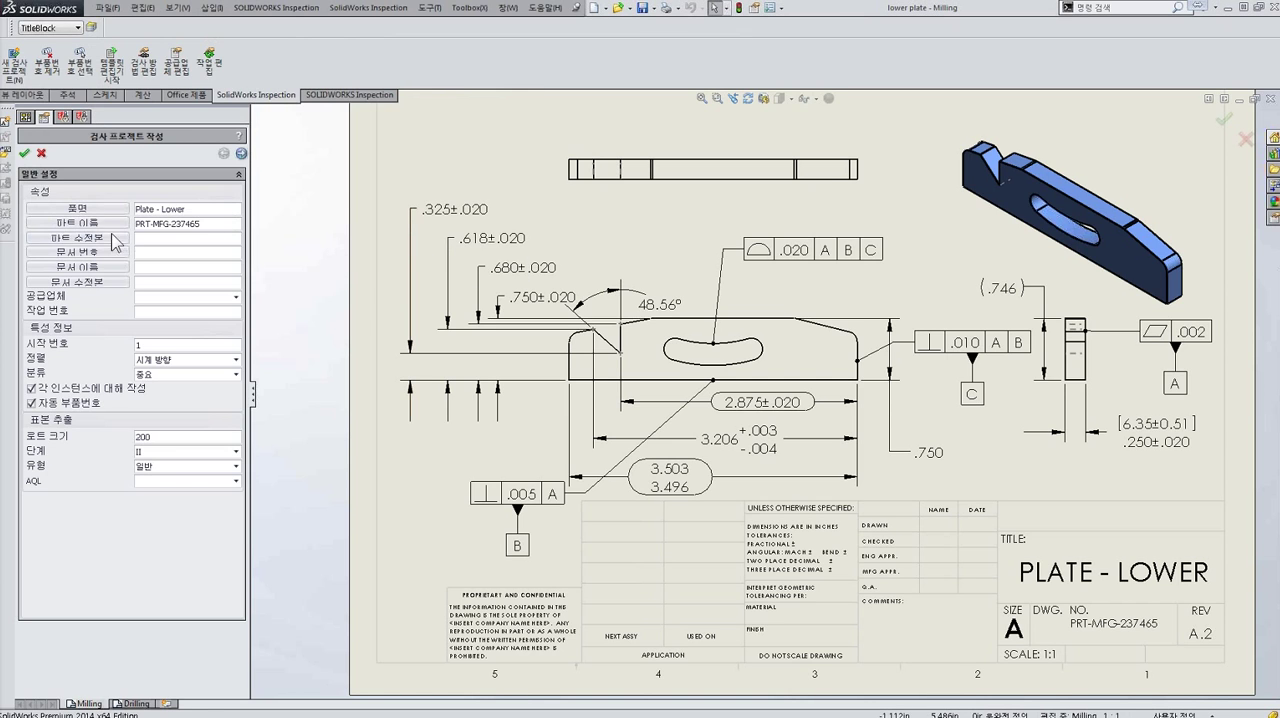
drag(0, 31, 394, 89)
click(365, 118)
click(280, 188)
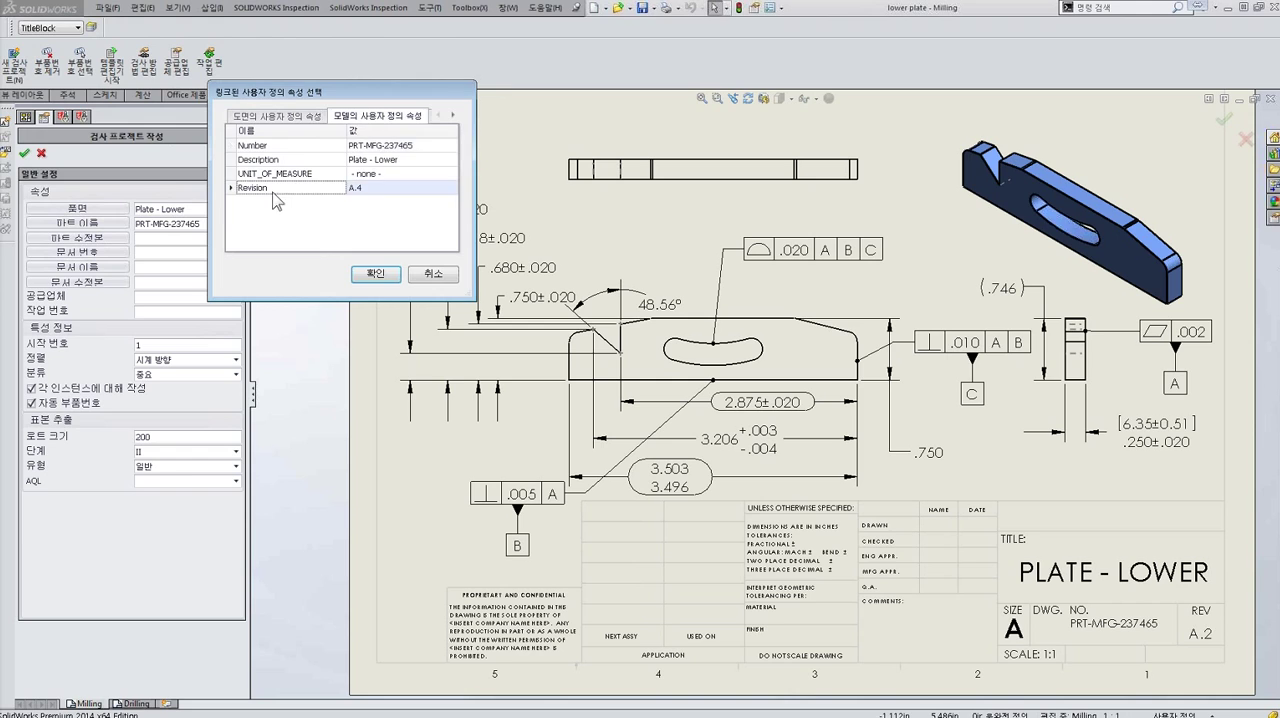
click(376, 273)
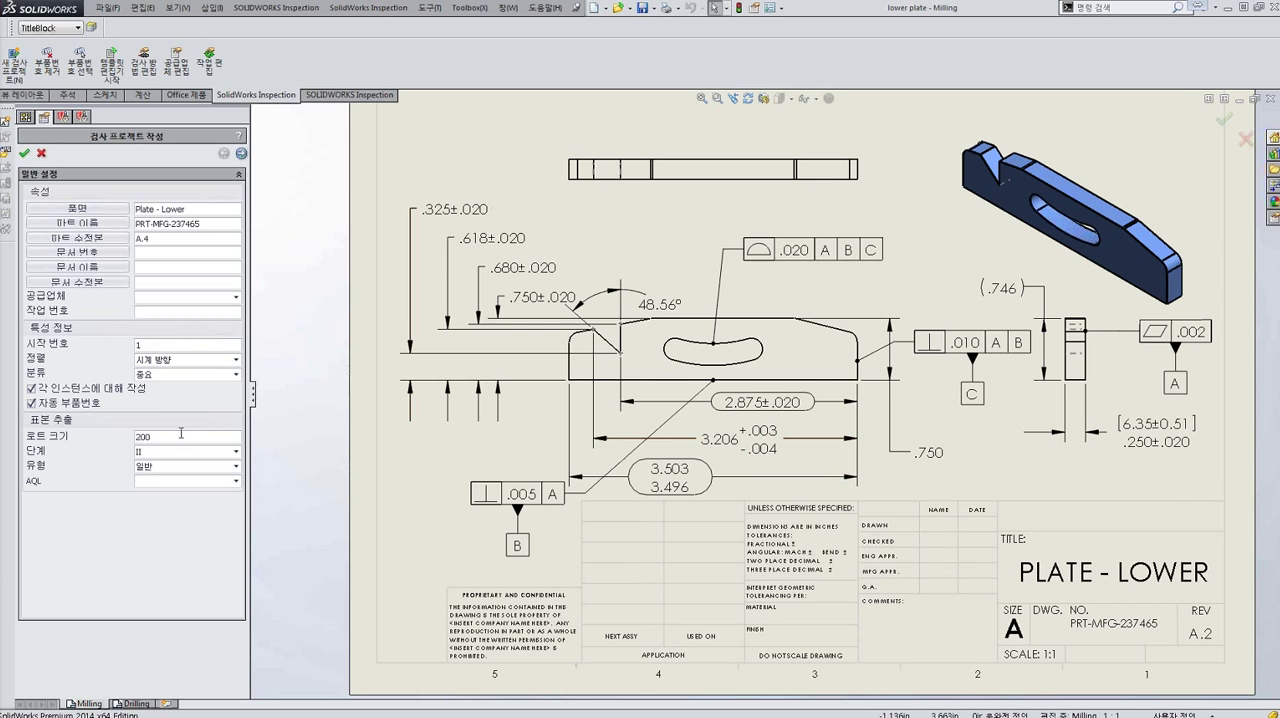
- Accept the default extraction settings and precision-based tolerances in inches, and create the ballooned inspection project
click(240, 153)
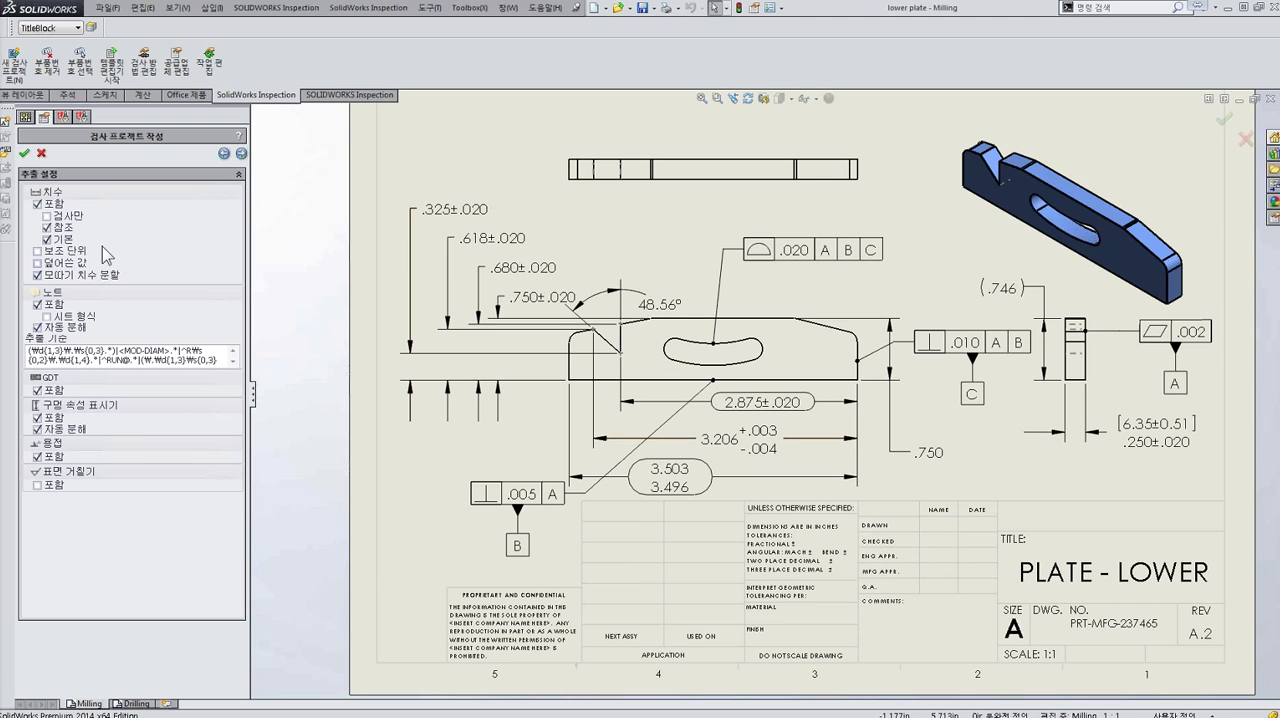
click(241, 153)
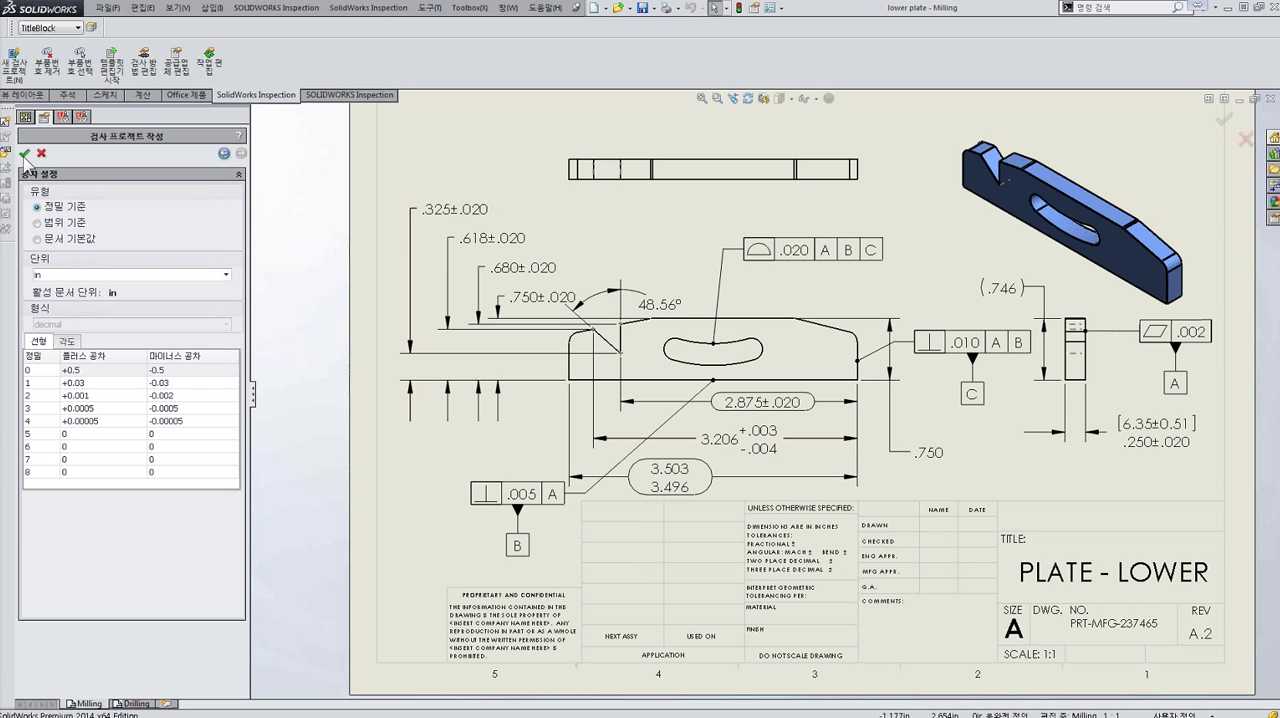
click(25, 154)
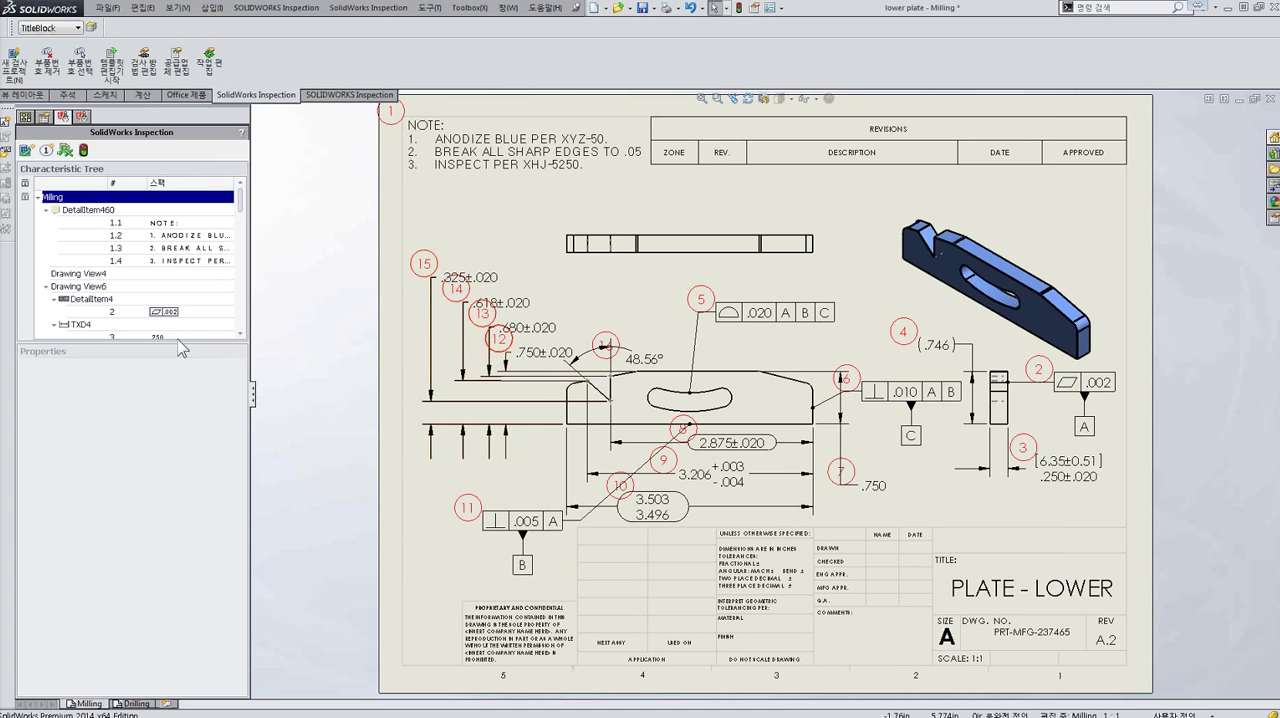
- Enlarge the characteristic tree and view the properties of characteristic 4, the (.746) reference dimension
drag(170, 341, 170, 459)
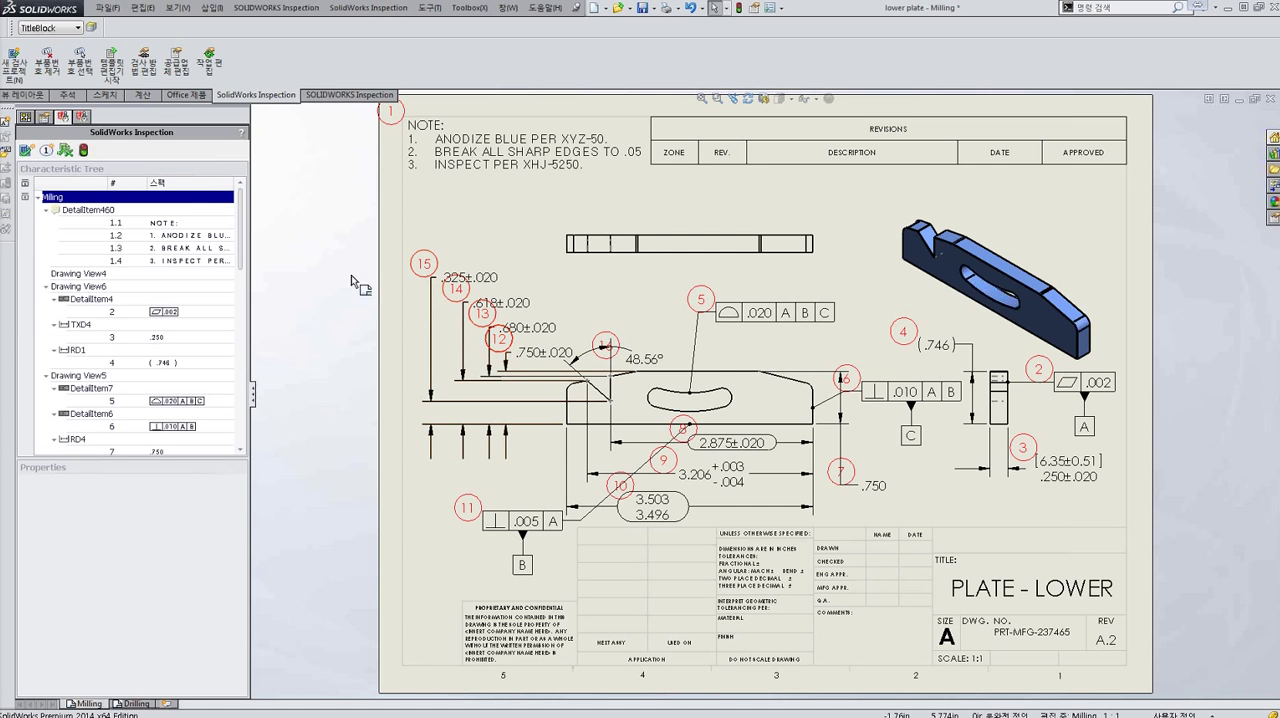
click(96, 364)
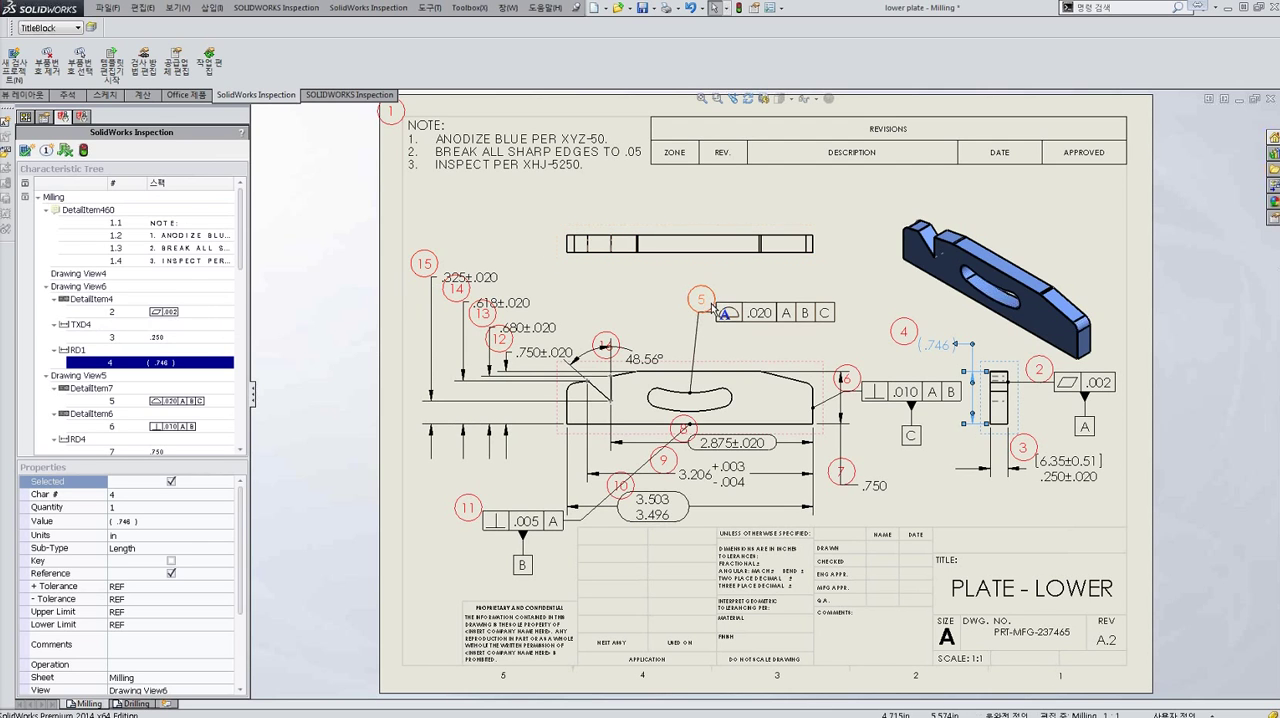
scroll(240, 245, down, 3)
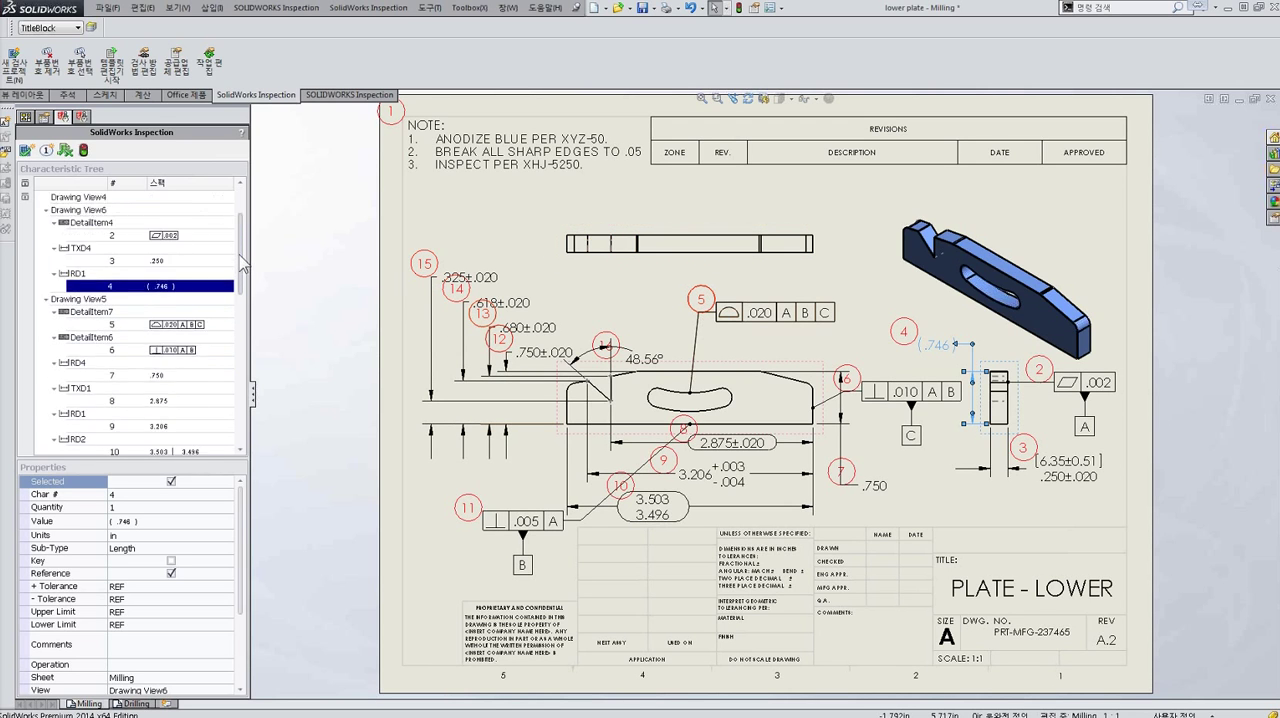
- Mark characteristic 5, the .020 profile tolerance, as both Reference and Key
click(90, 288)
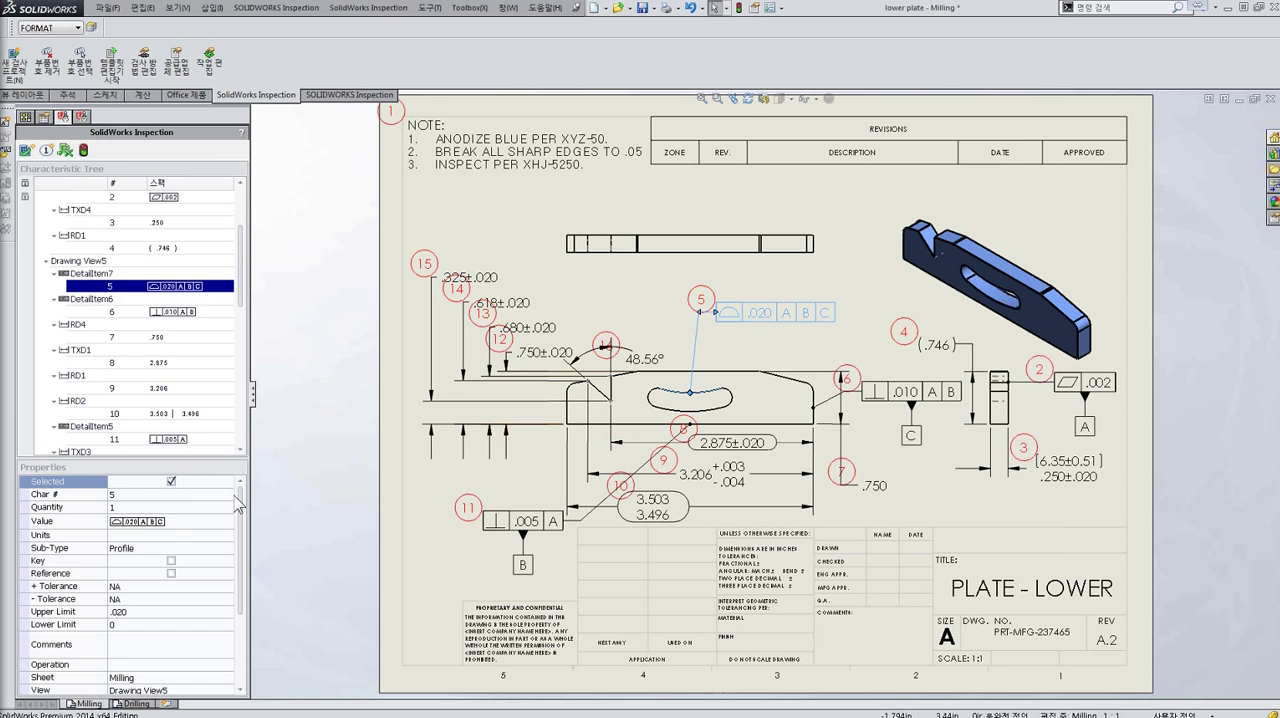
scroll(244, 510, down, 1)
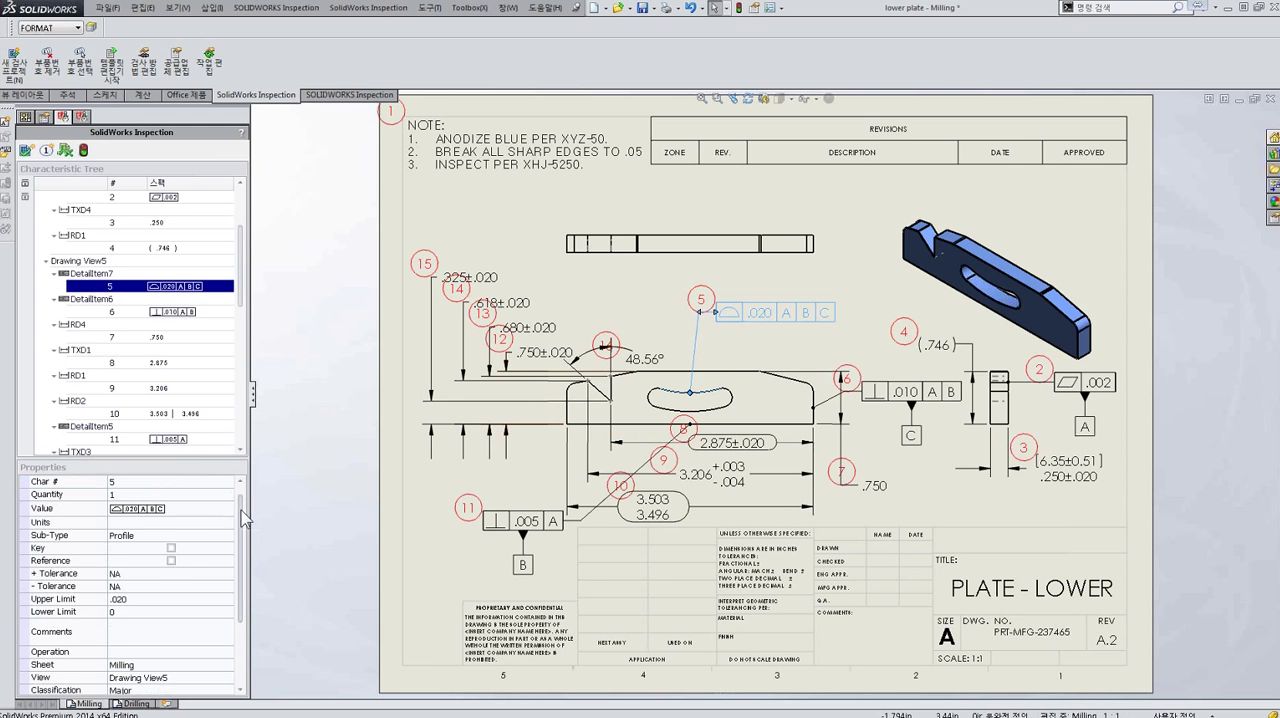
click(172, 561)
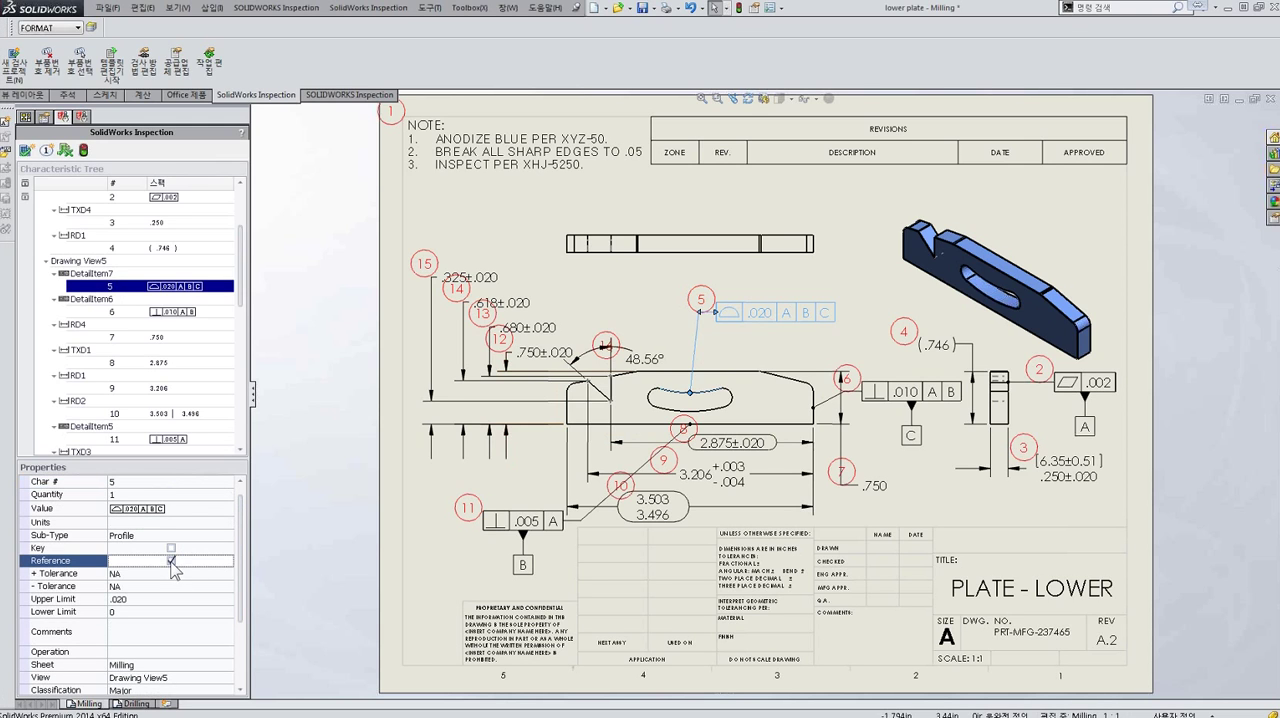
click(171, 549)
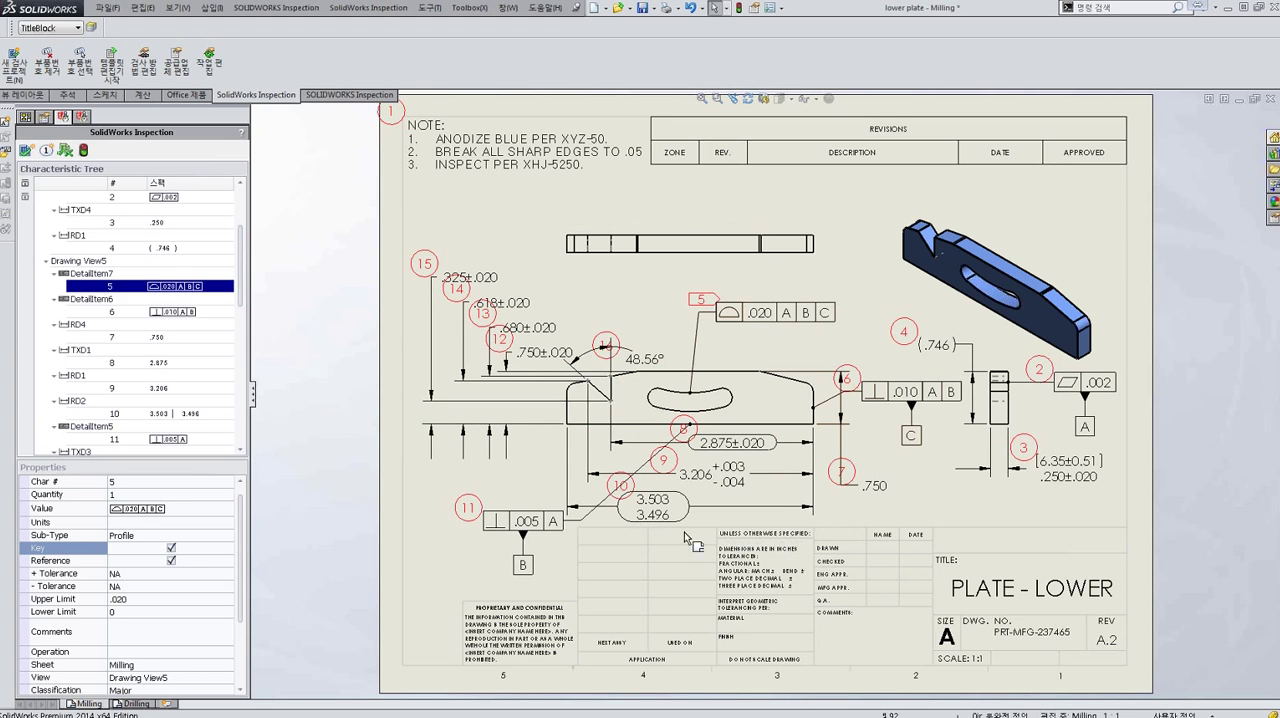
- Export the inspection project to Excel using the AS9102 template
click(64, 150)
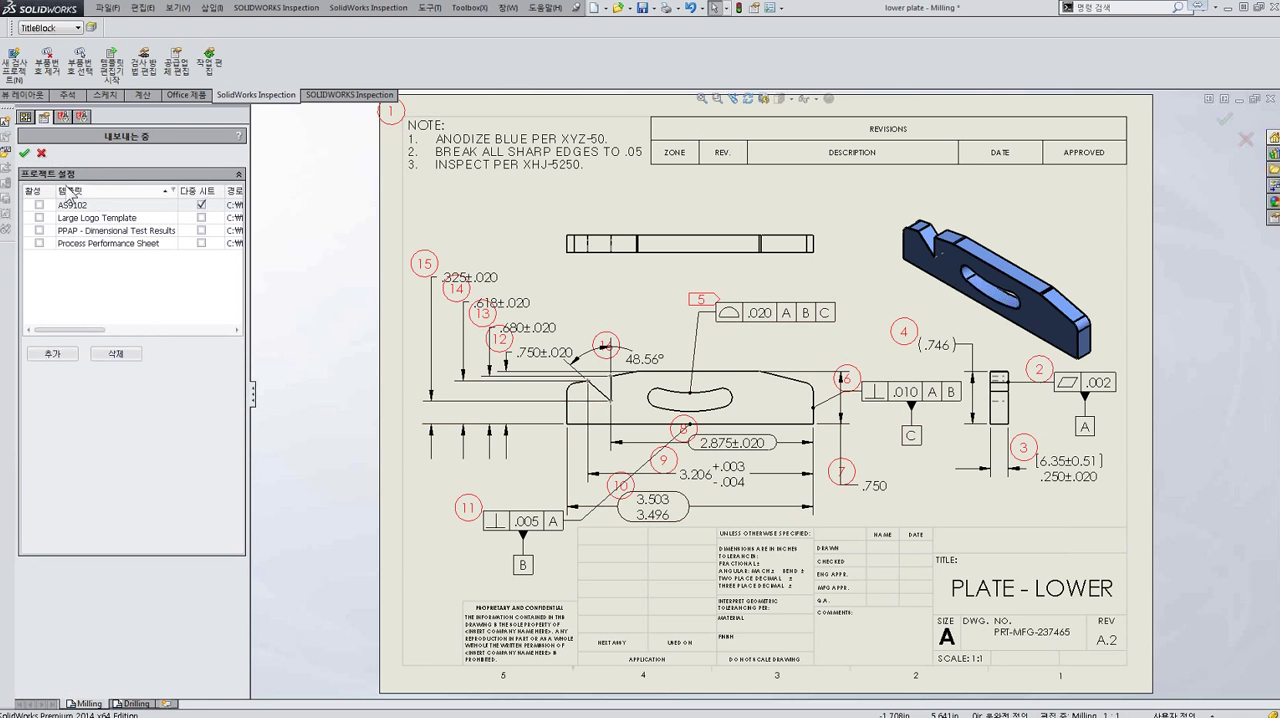
click(39, 205)
click(25, 154)
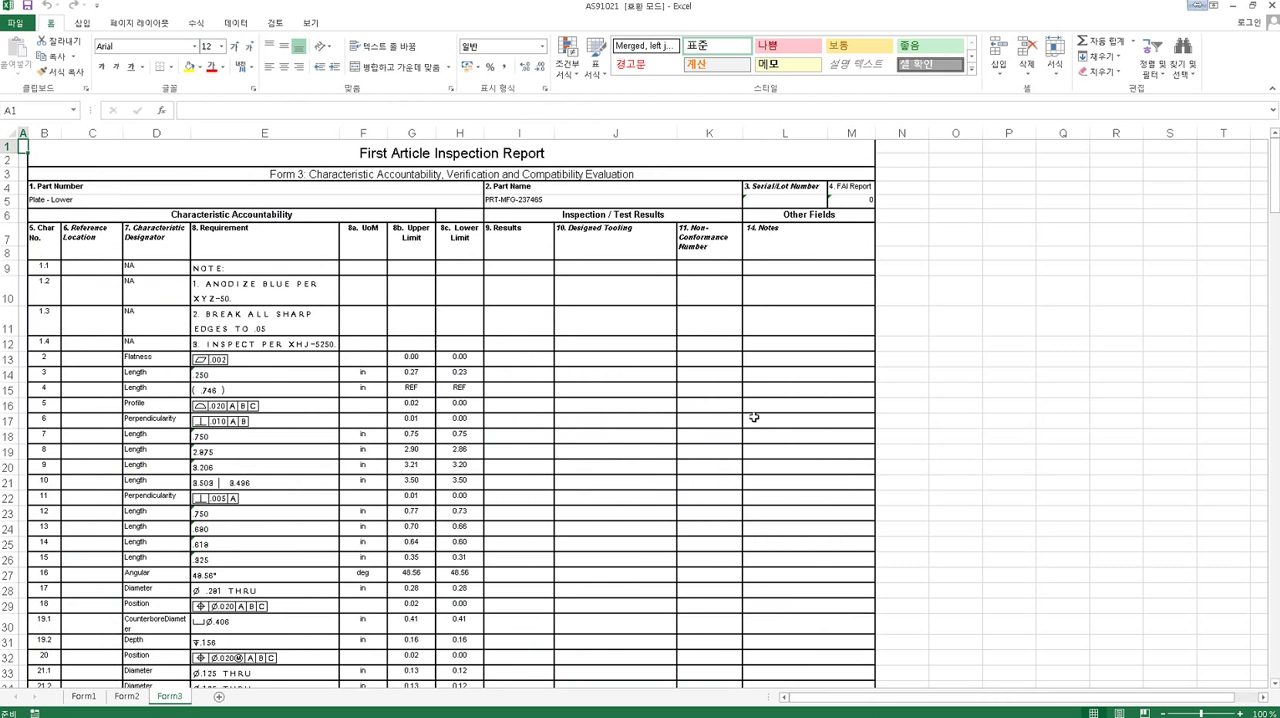
- Enter 0.23 as the Form3 result for characteristic 3, the .250 length, and return to the SolidWorks drawing
drag(1273, 230, 1273, 212)
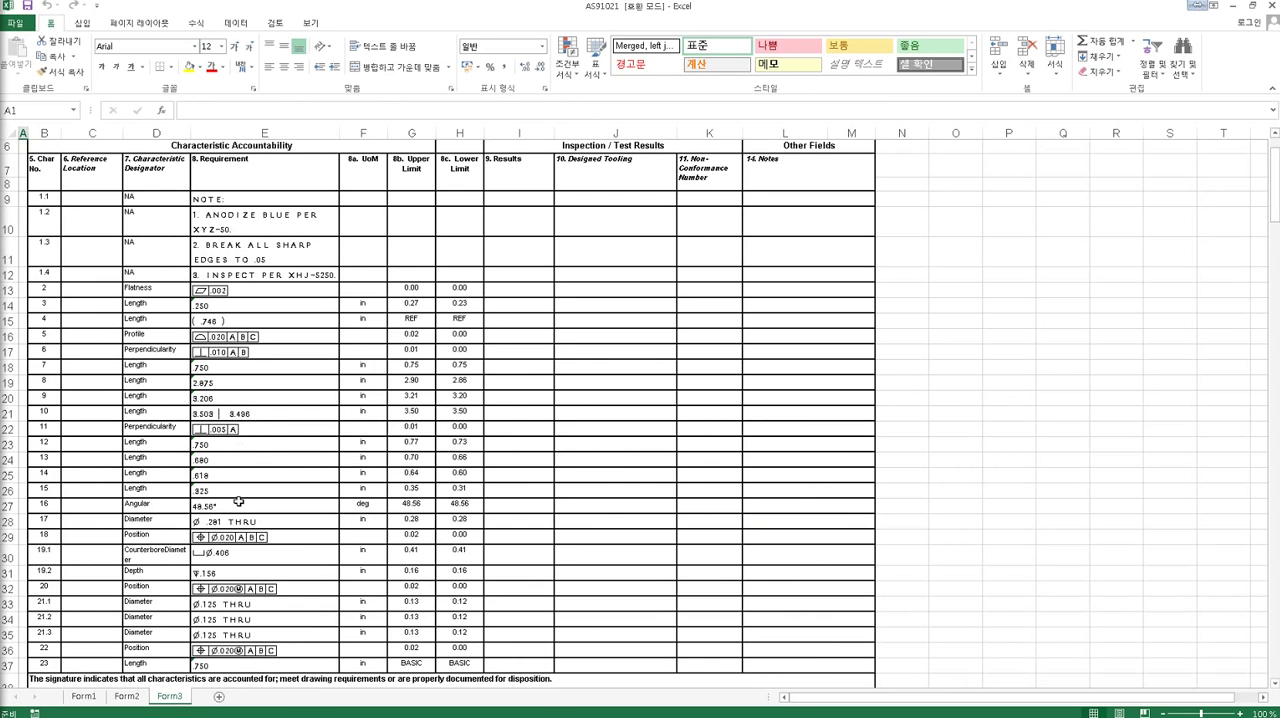
click(514, 290)
click(514, 306)
text(0.23)
key(Return)
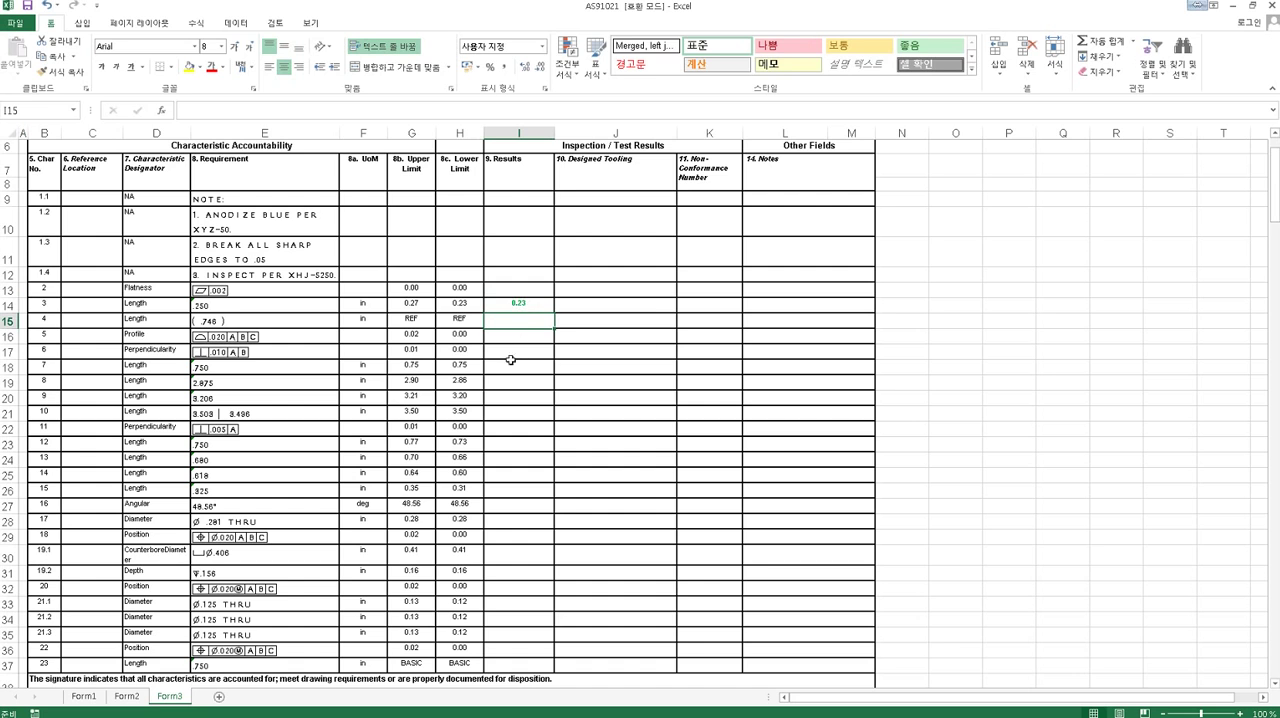
click(1232, 6)
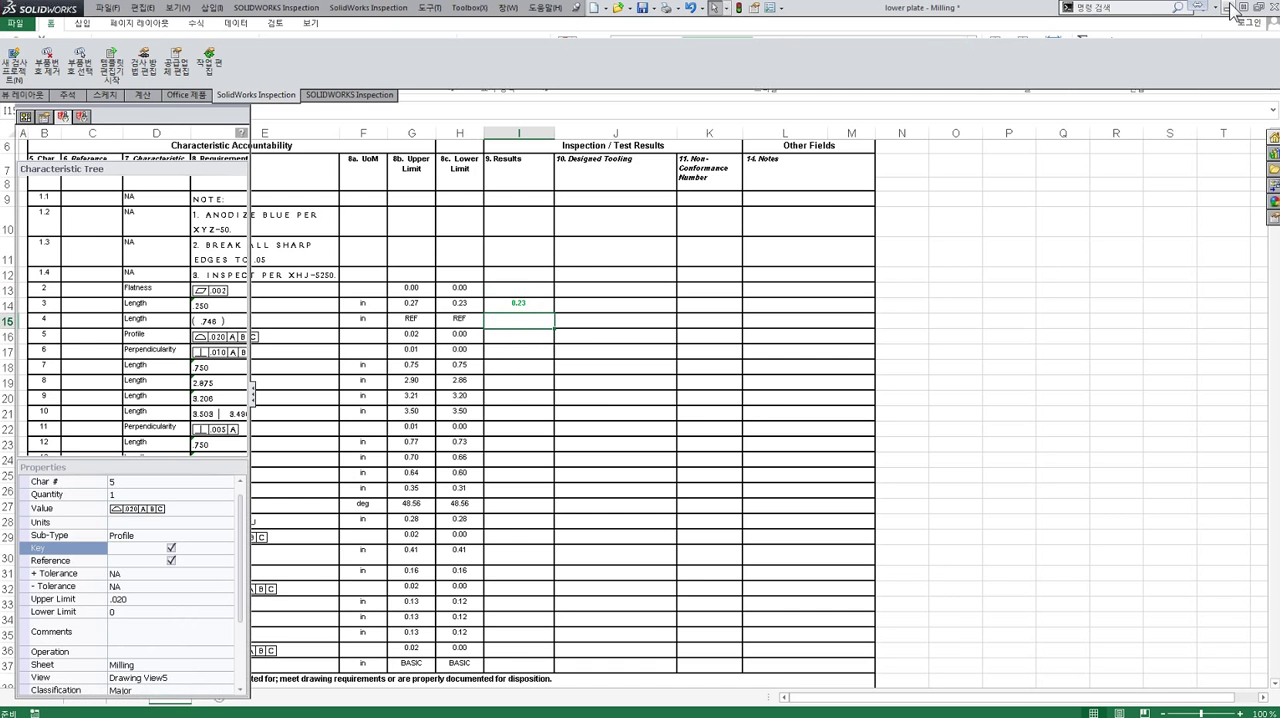